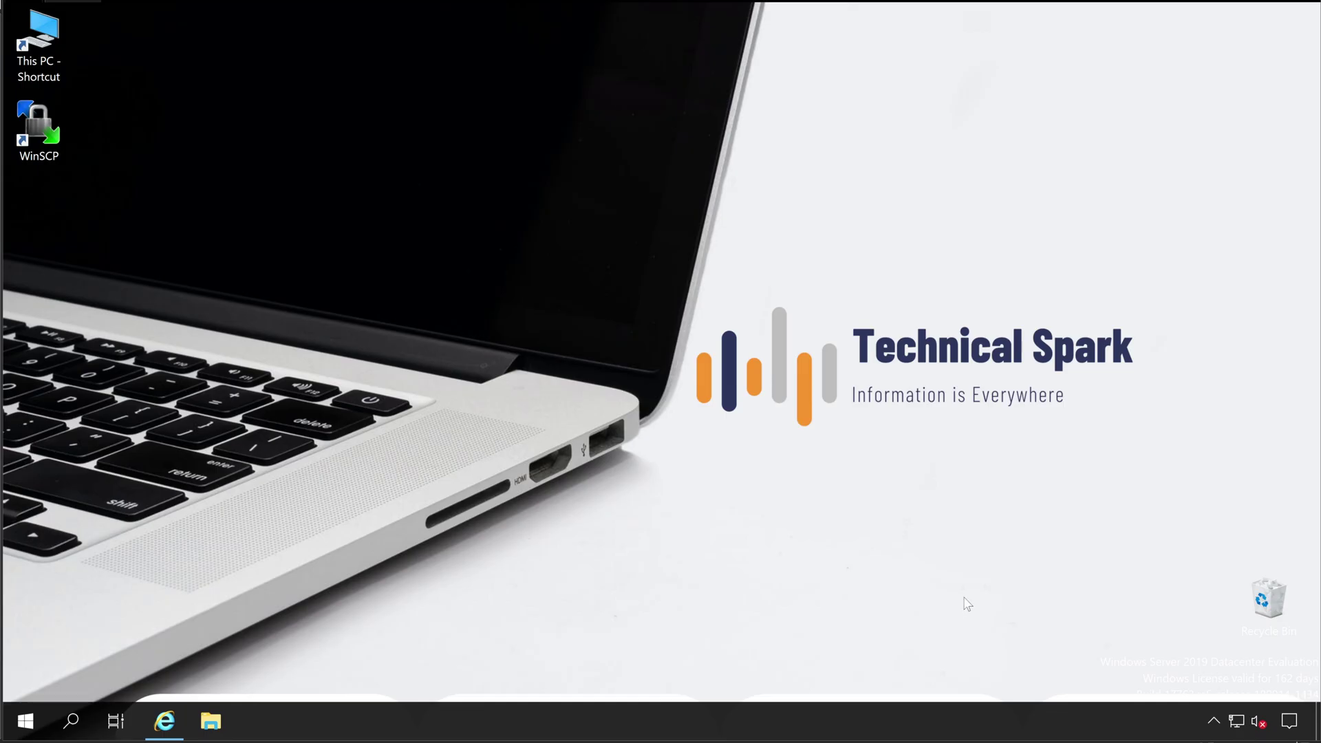
Step: Bring back the Deep Security Manager browser and open Administration > System Information
left_click(166, 720)
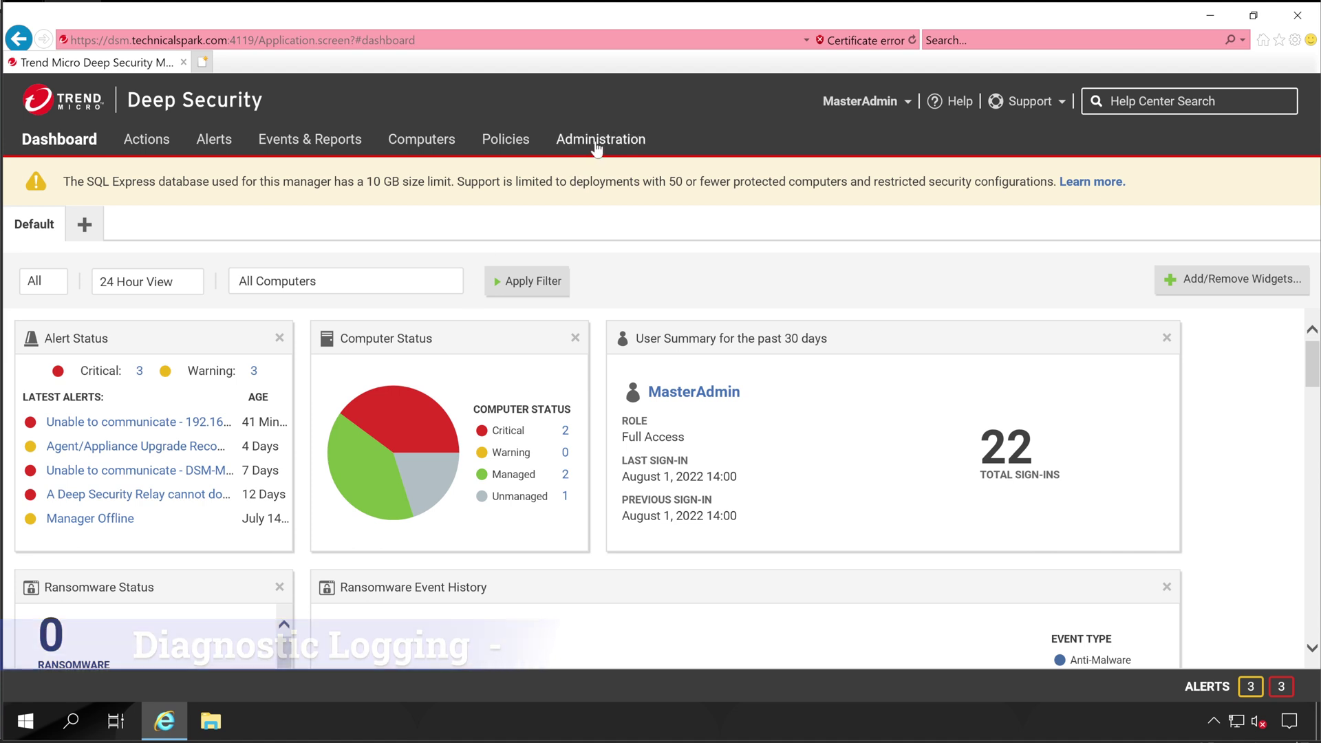
left_click(597, 141)
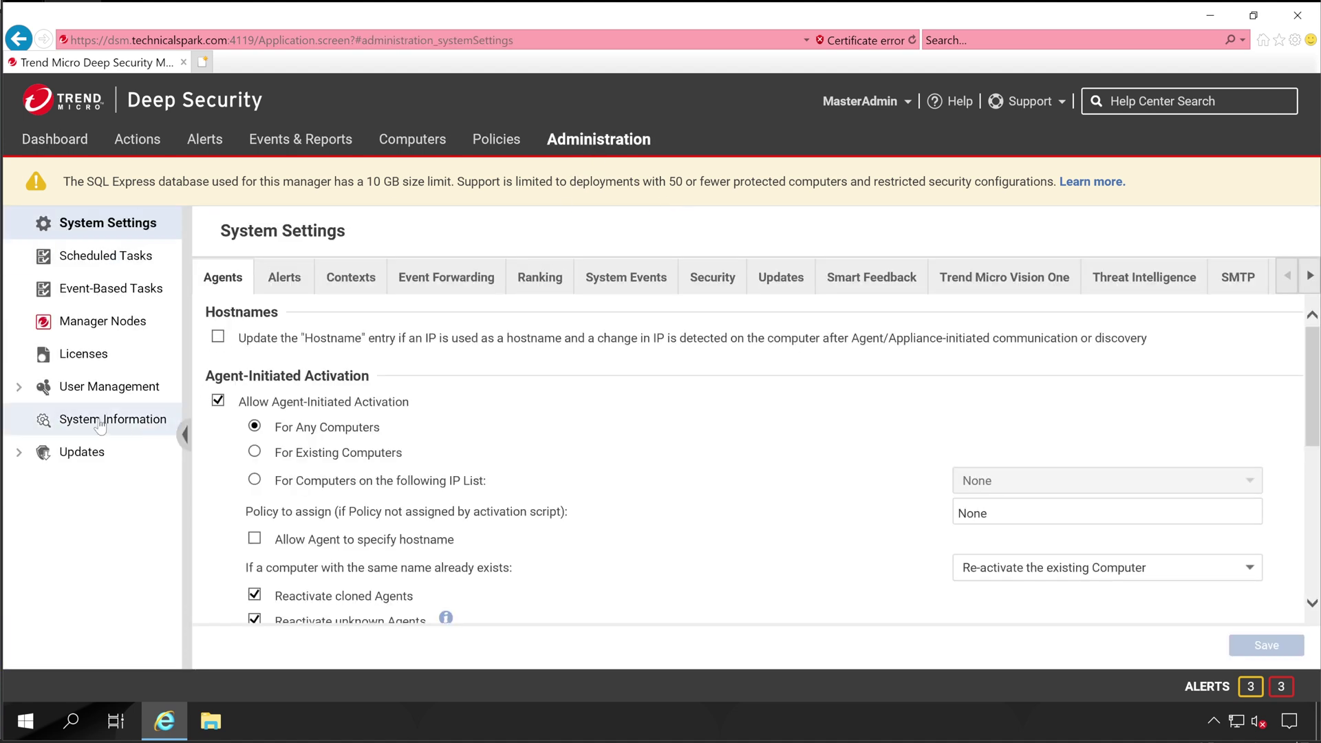
left_click(121, 427)
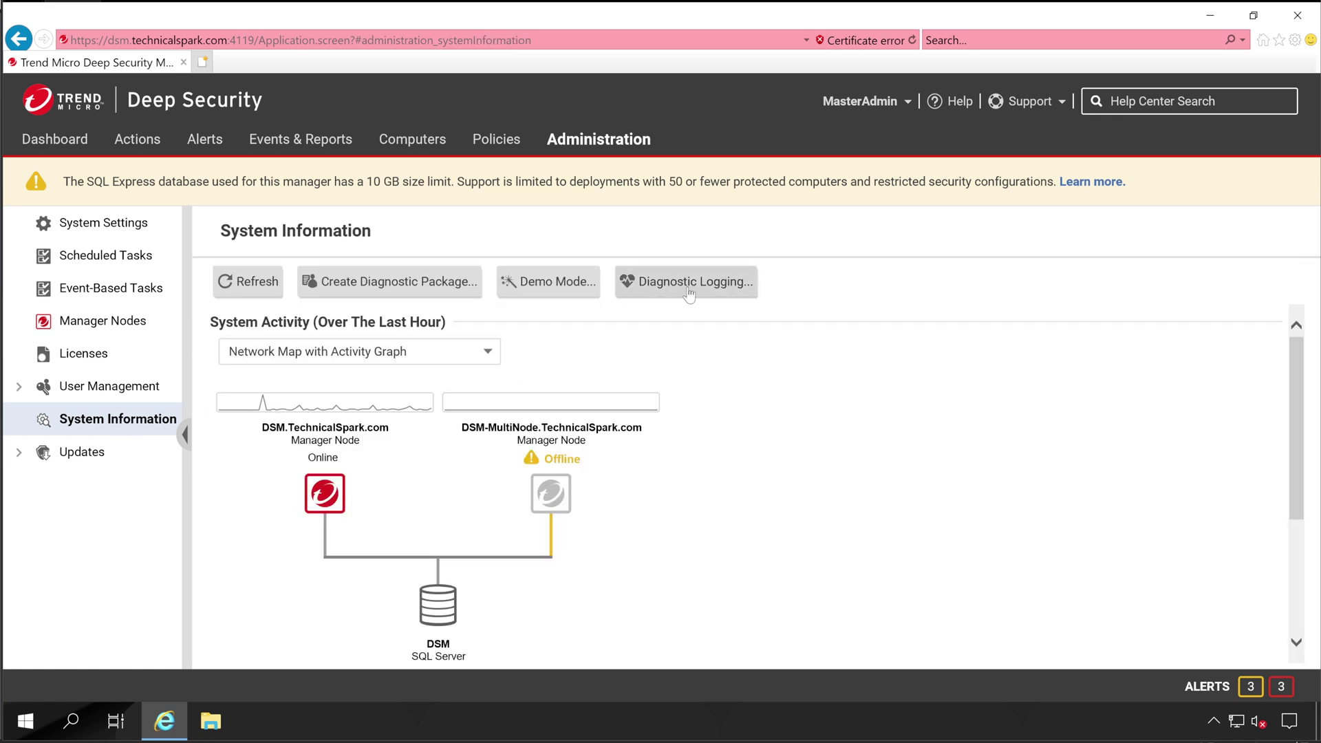
Step: Turn on diagnostic logging and include AD Synchronization Issues
left_click(702, 294)
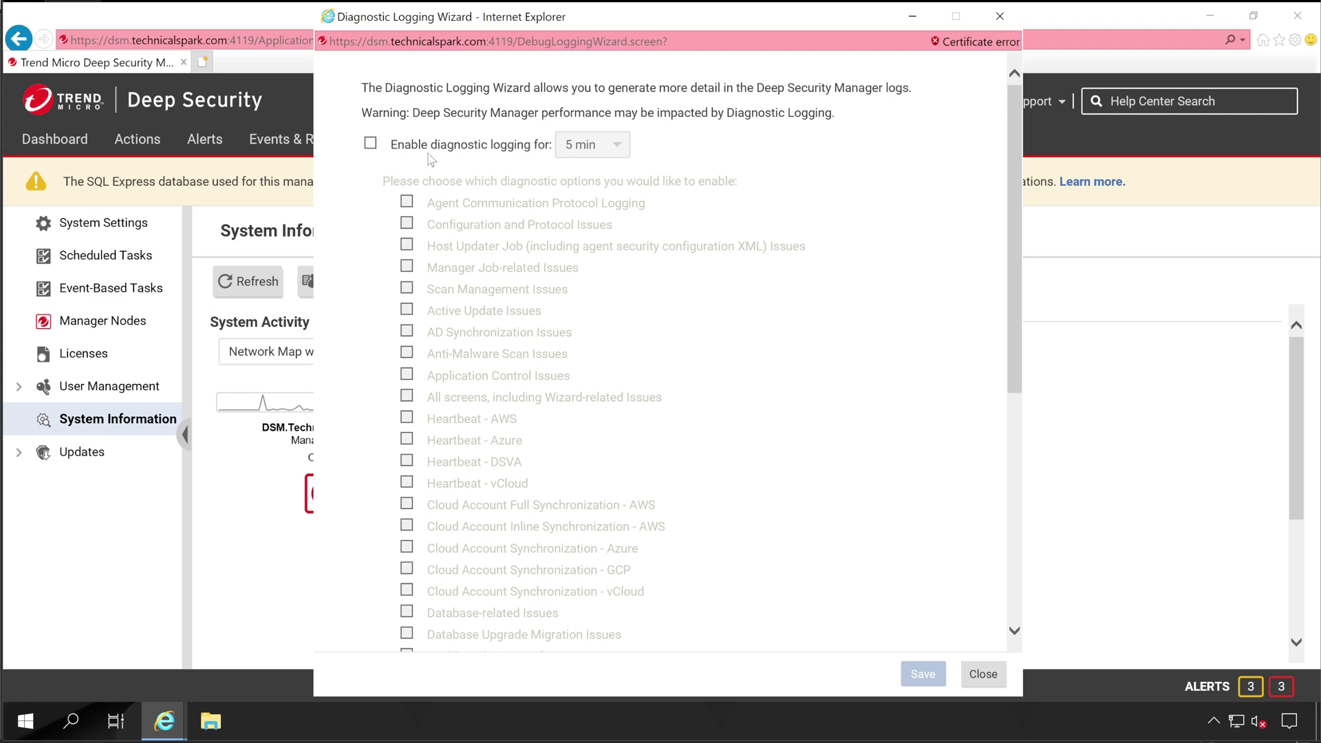
left_click(424, 147)
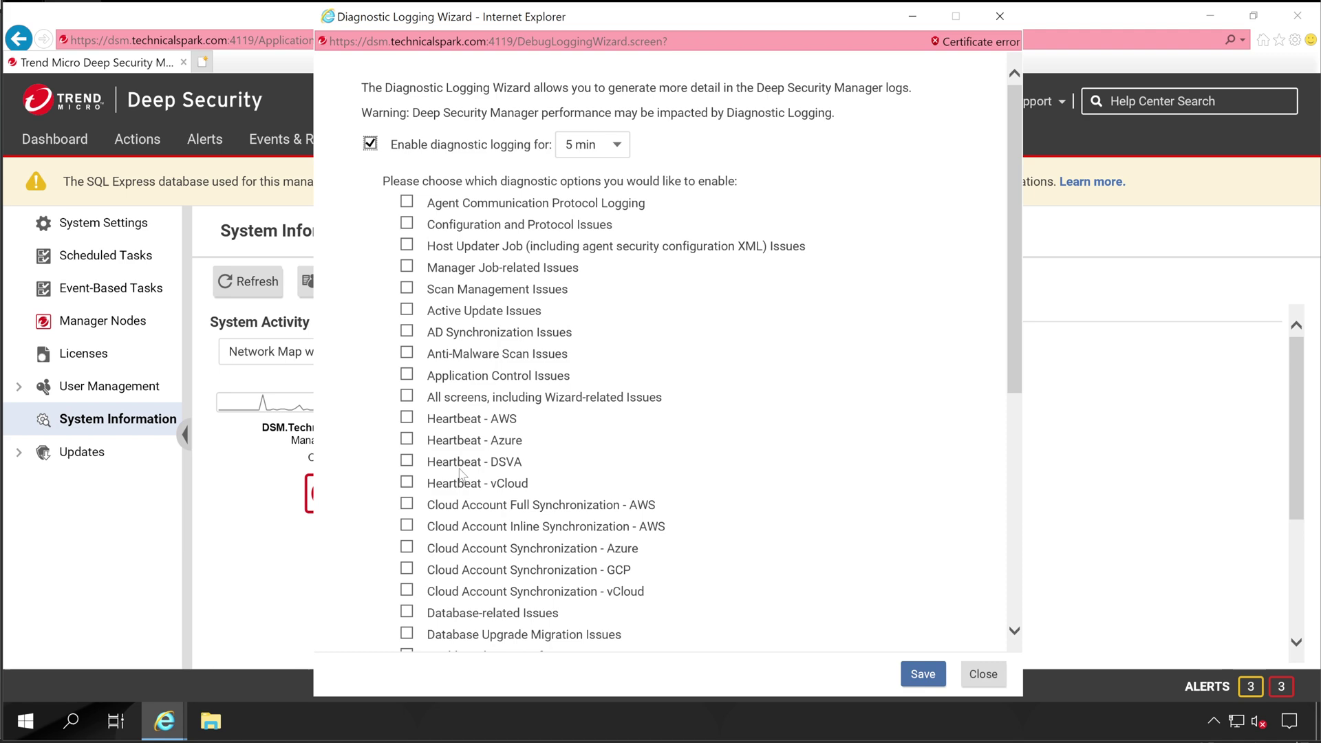
scroll(506, 501, "down", 5)
scroll(550, 566, "up", 5)
left_click(407, 332)
Step: Keep 5 min duration, 10 MB file size and 5 log files, then save the logging settings
left_click(614, 144)
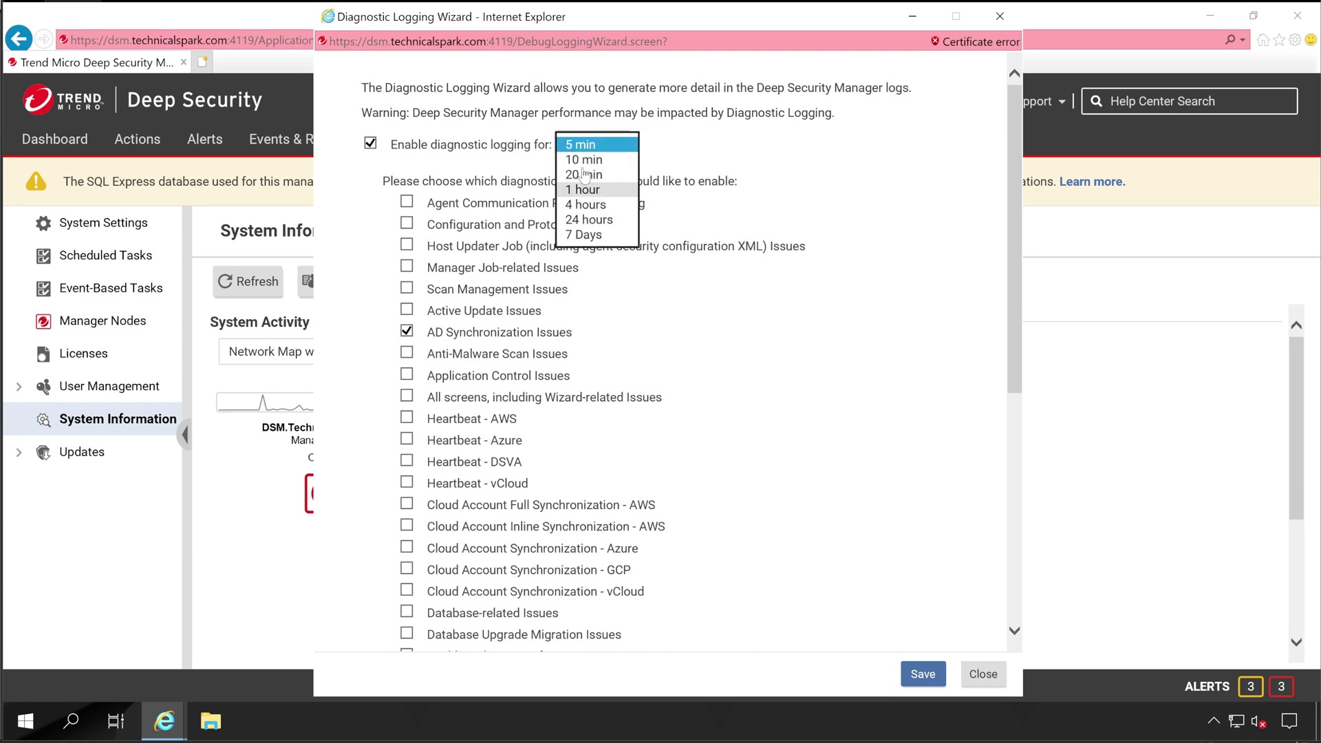
left_click(588, 144)
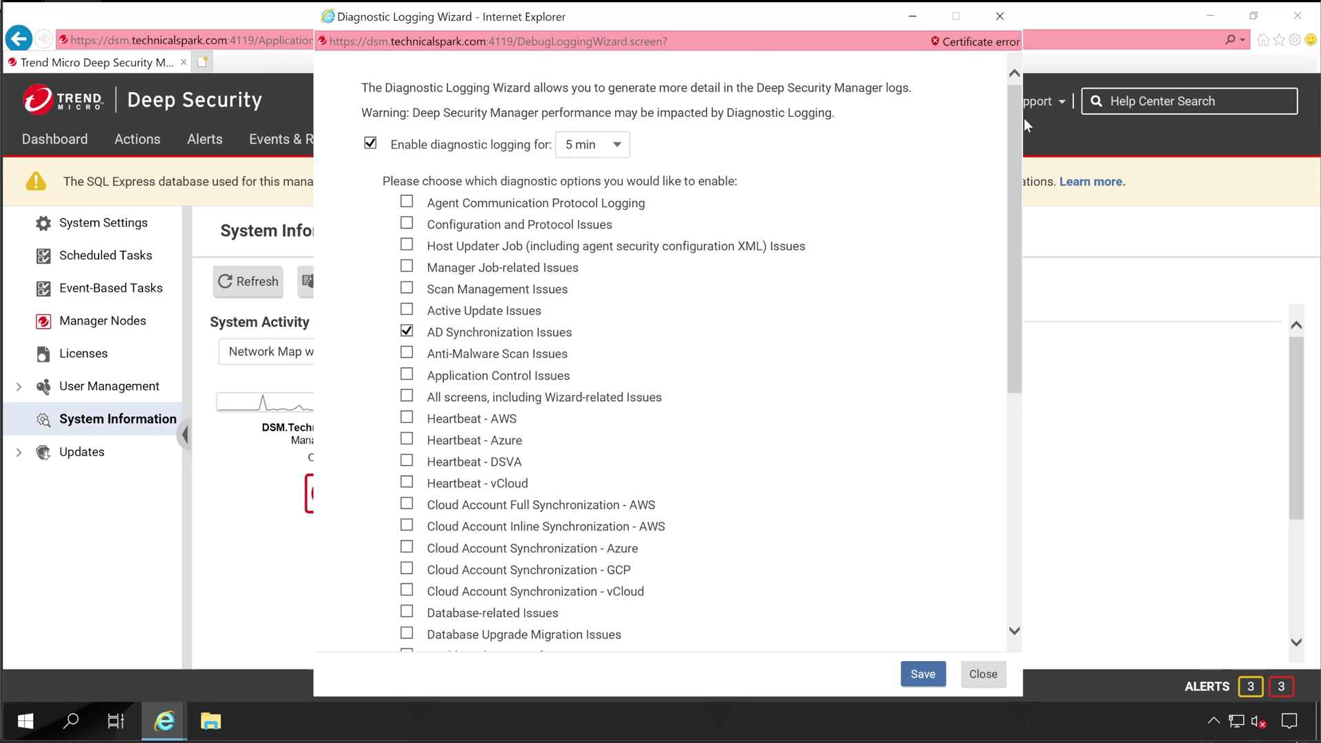
left_click_drag(1016, 124, 1038, 484)
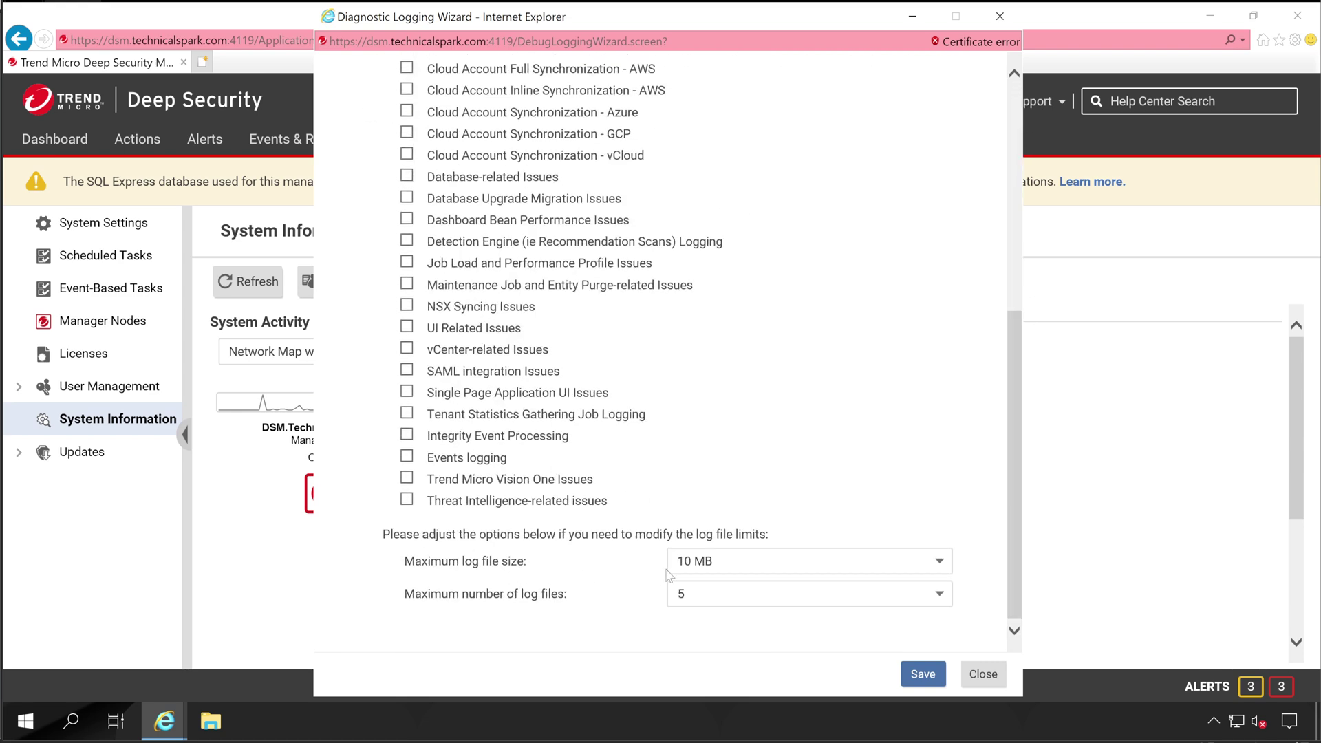
left_click(669, 569)
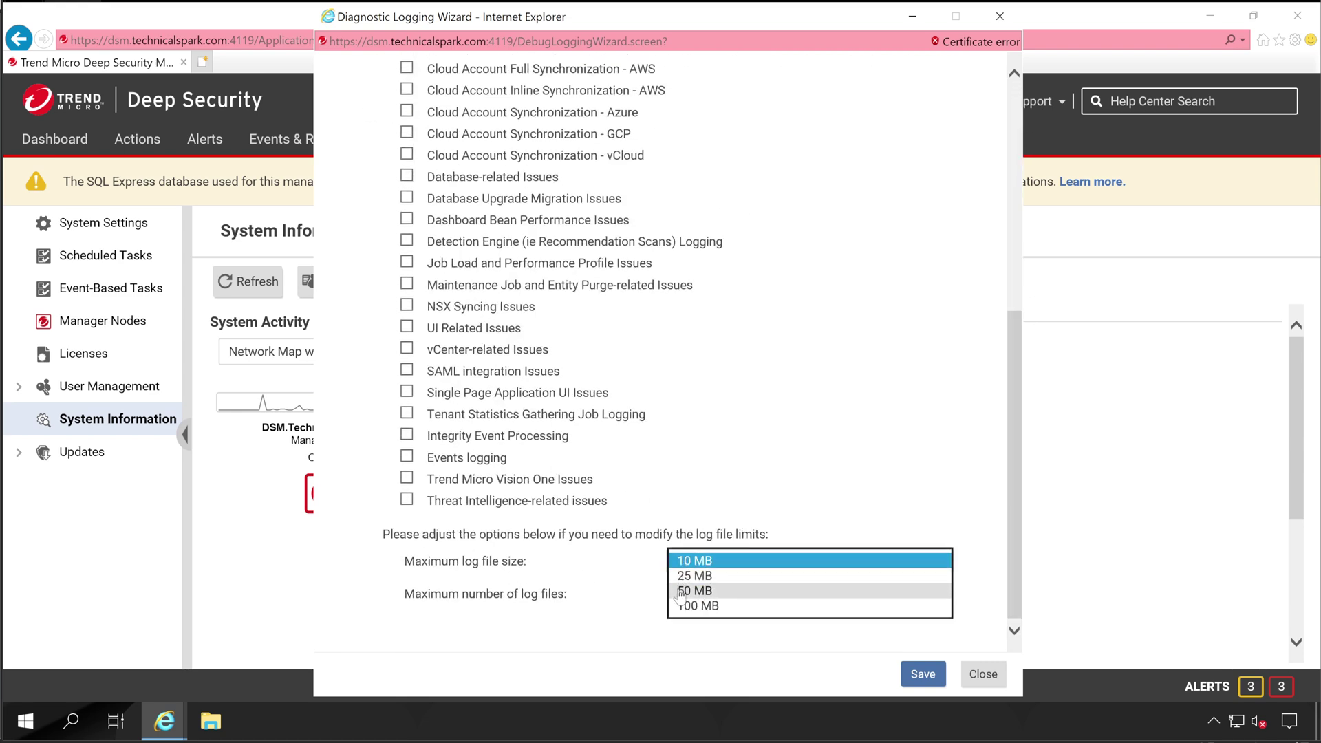
left_click(549, 577)
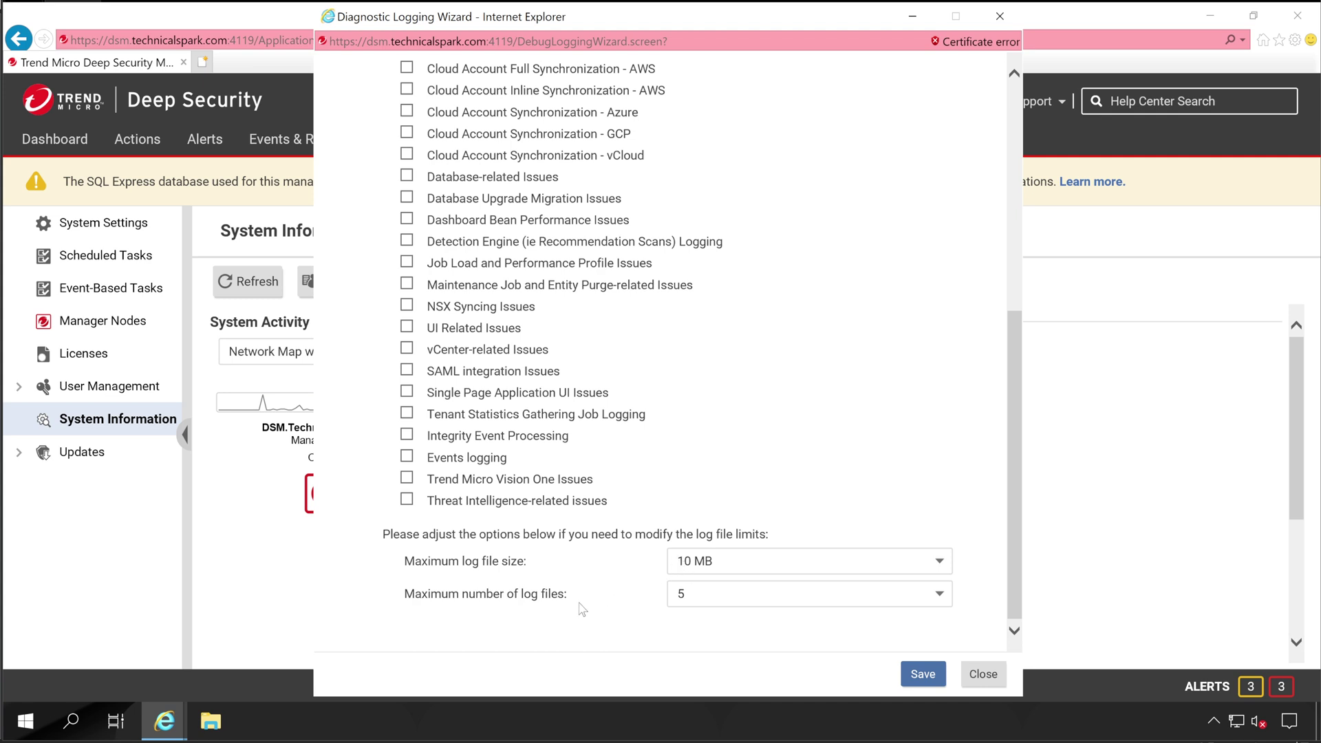
left_click(700, 598)
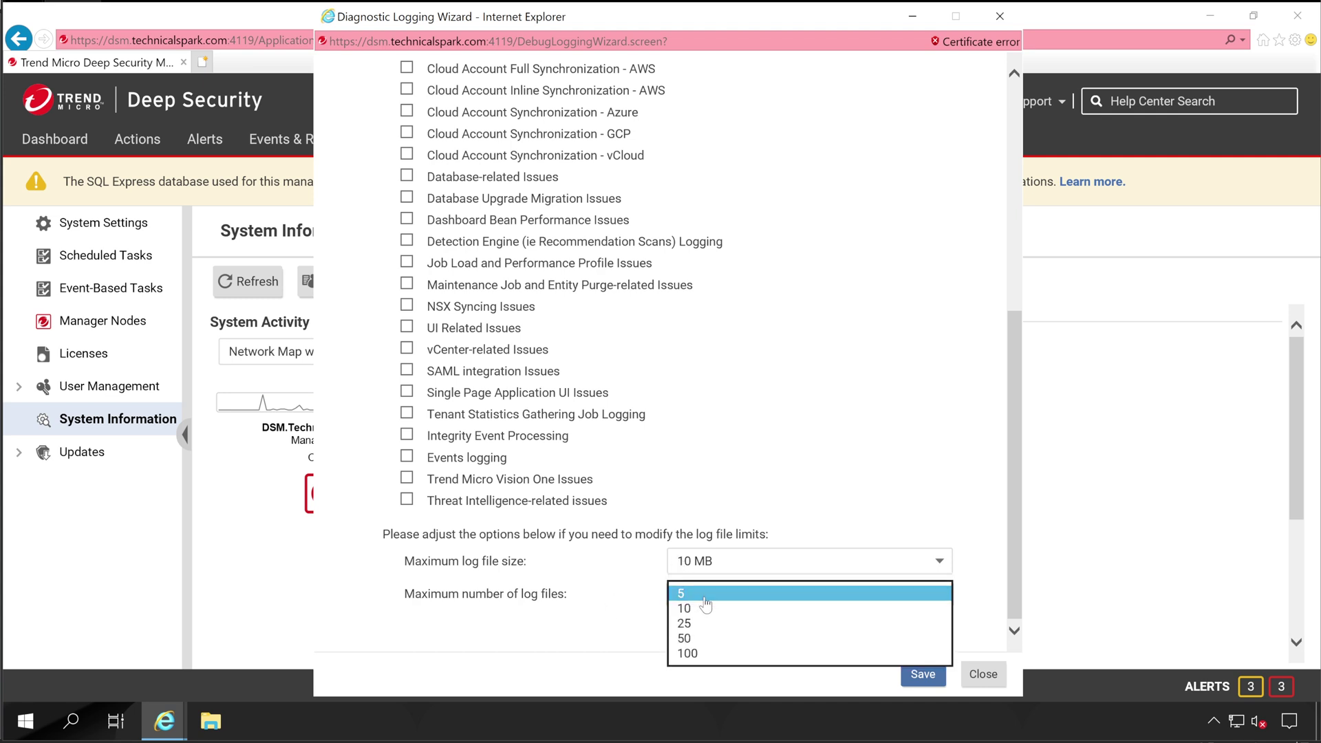
left_click(629, 598)
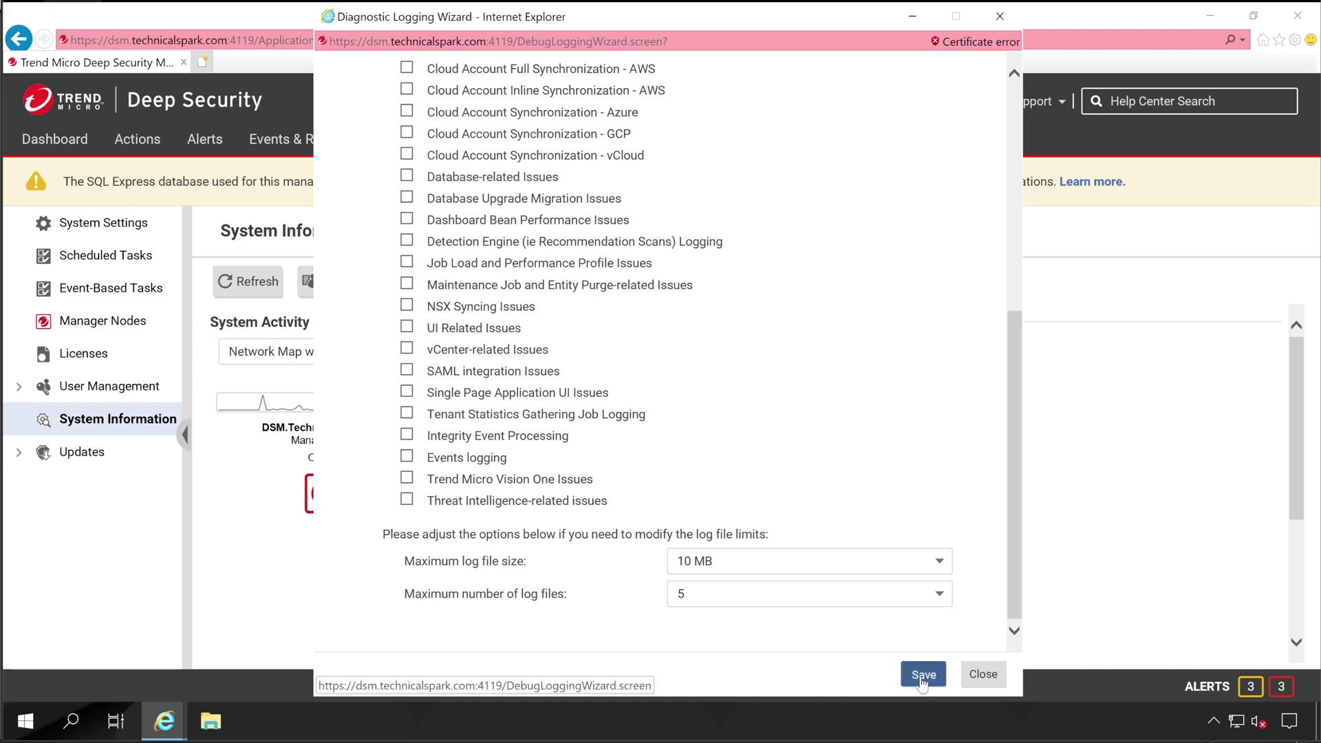
left_click(923, 675)
scroll(886, 588, "down", 8)
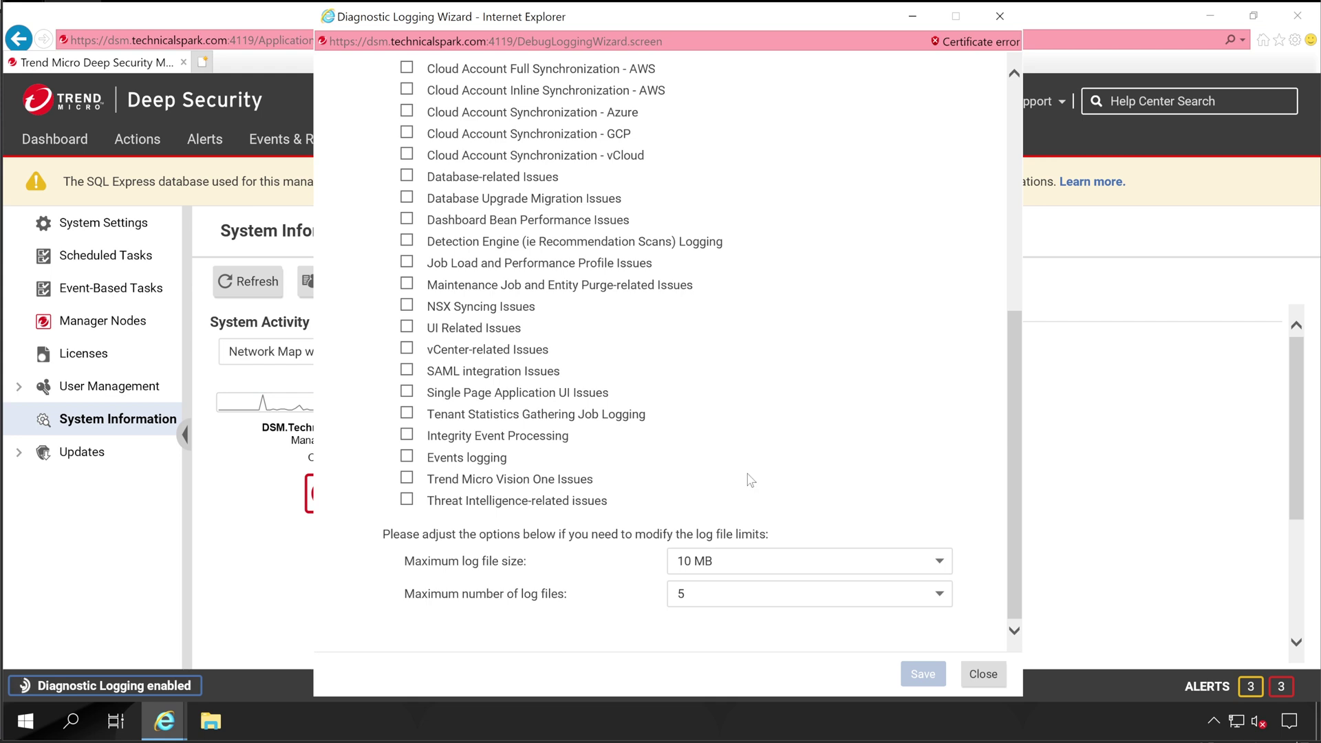
Step: Close the logging wizard and browse to C:\Program Files\Trend Micro\Deep Security Manager in File Explorer
left_click(983, 675)
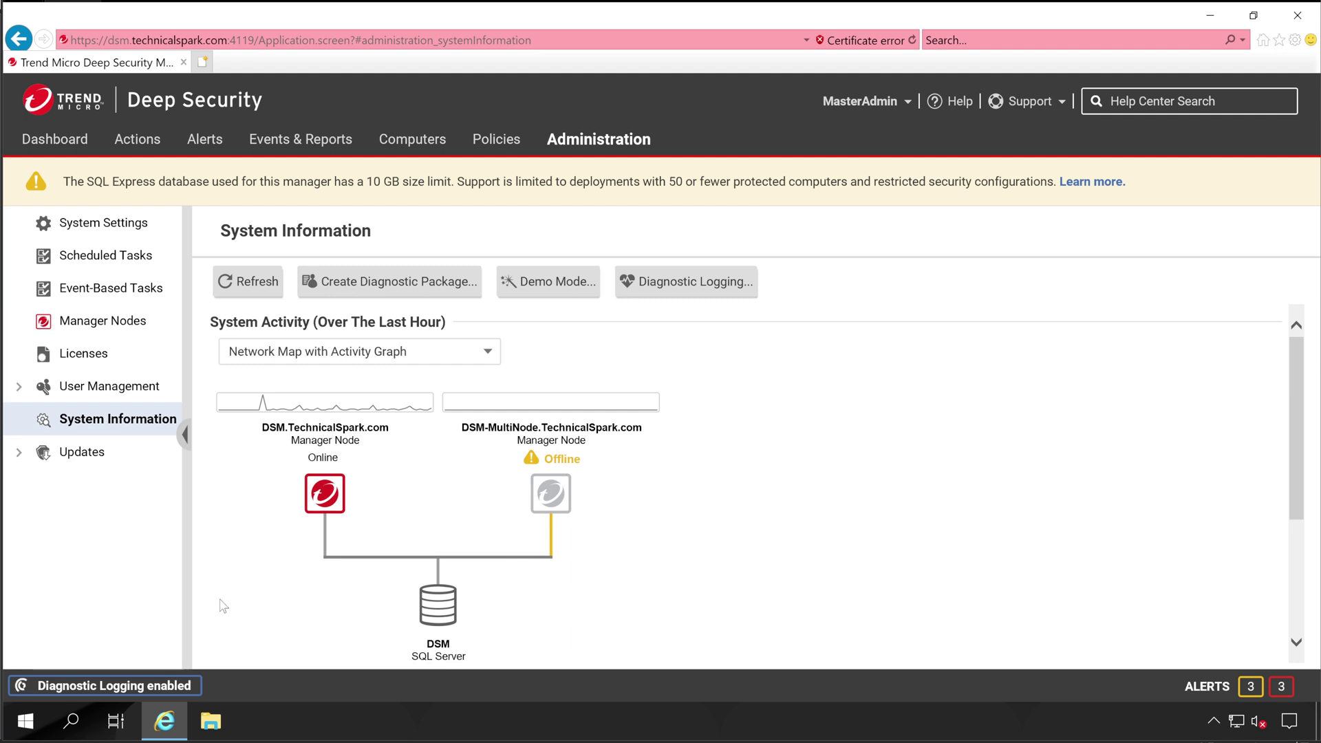
left_click(208, 722)
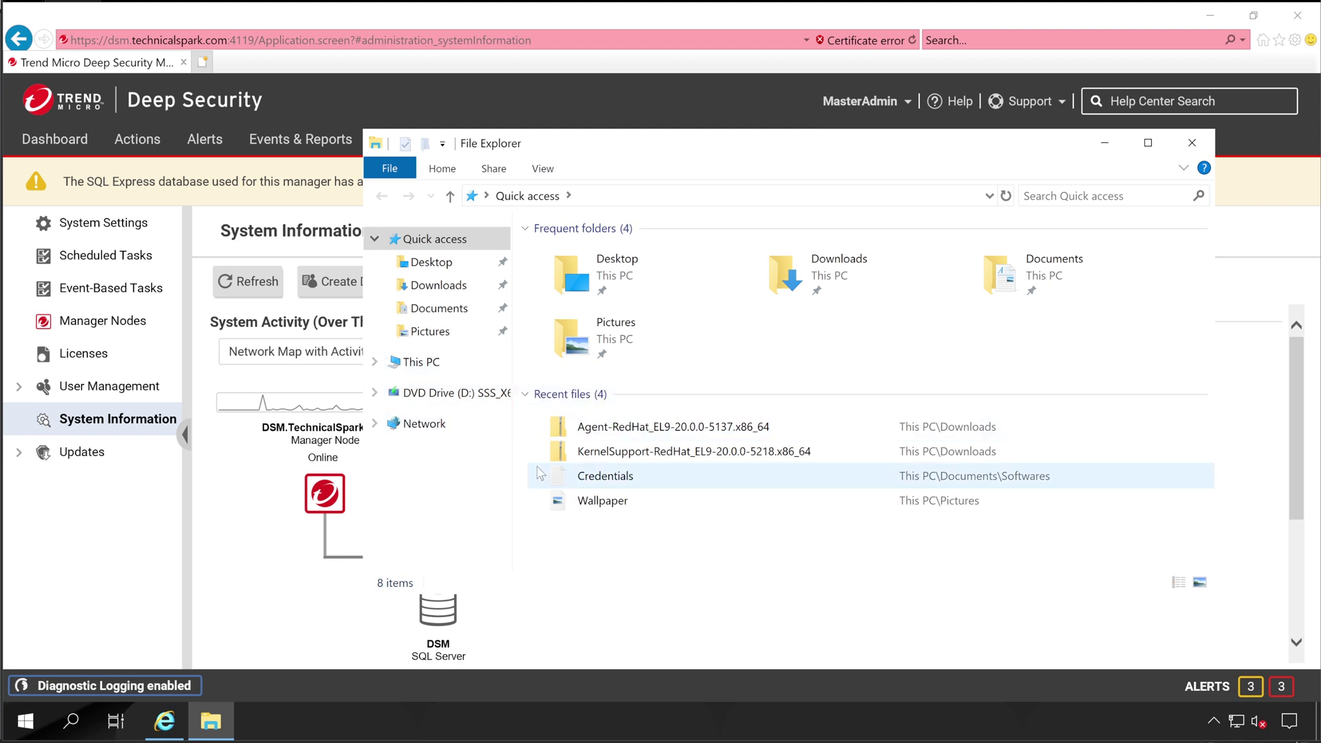
left_click(451, 368)
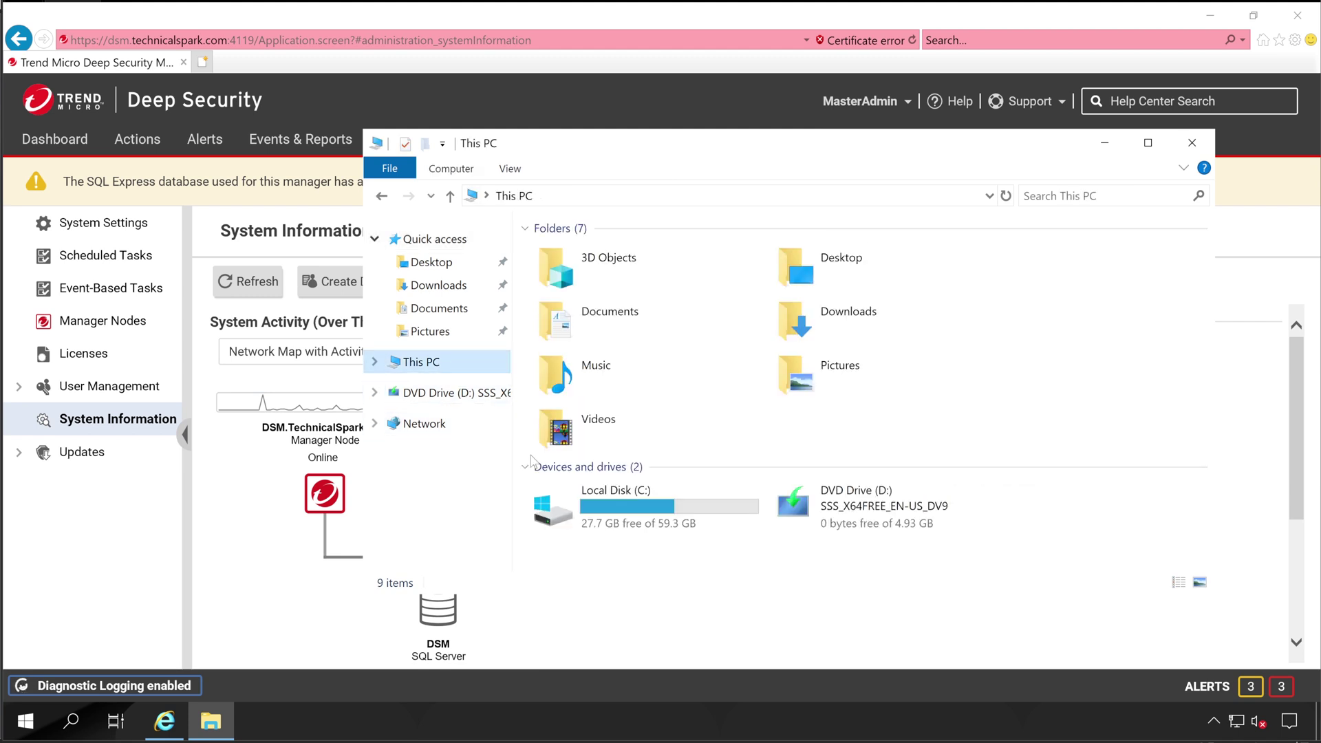
double_click(620, 513)
double_click(599, 274)
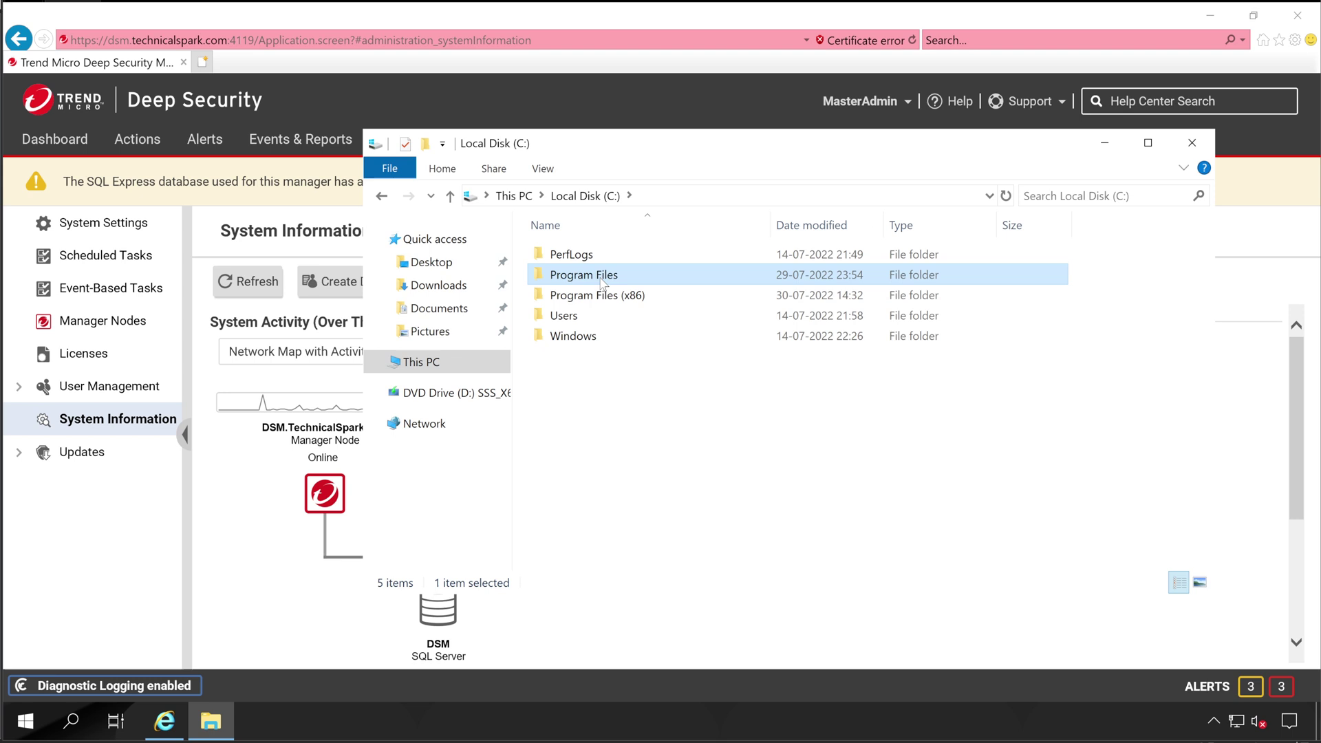
double_click(598, 438)
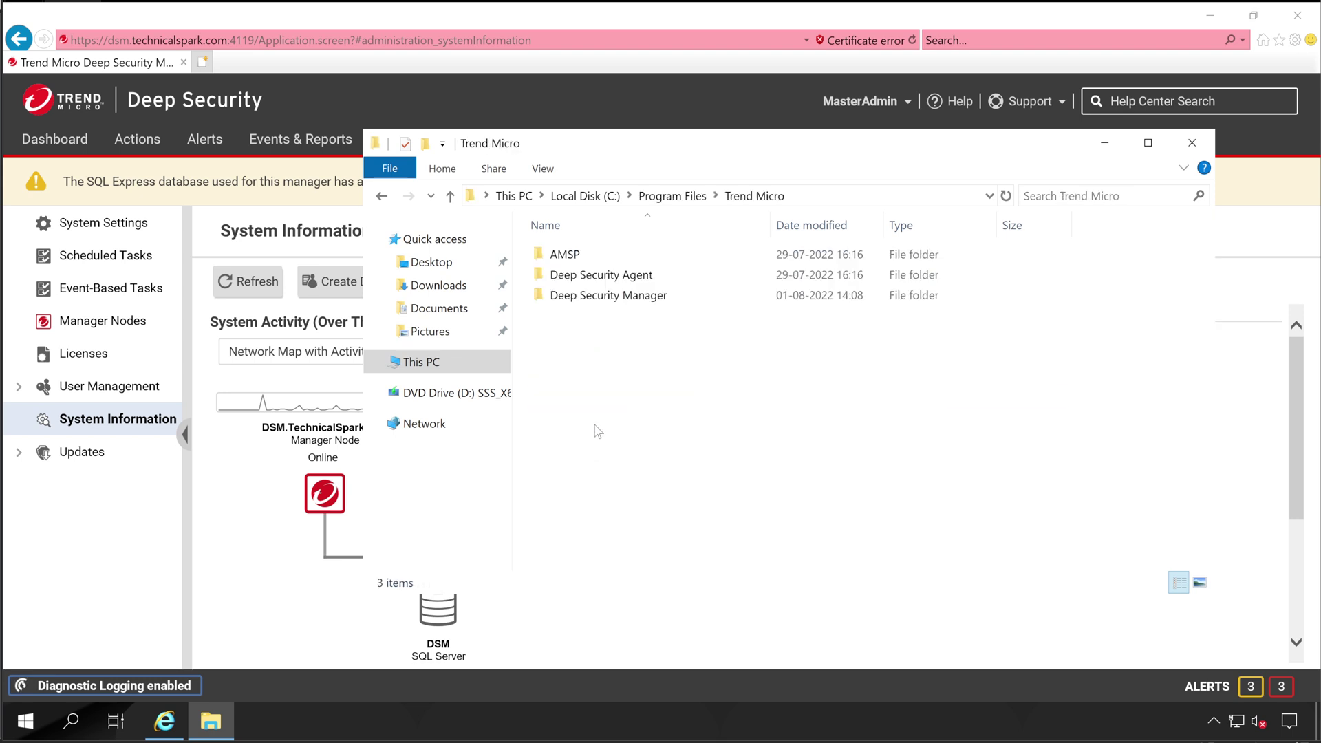
double_click(601, 296)
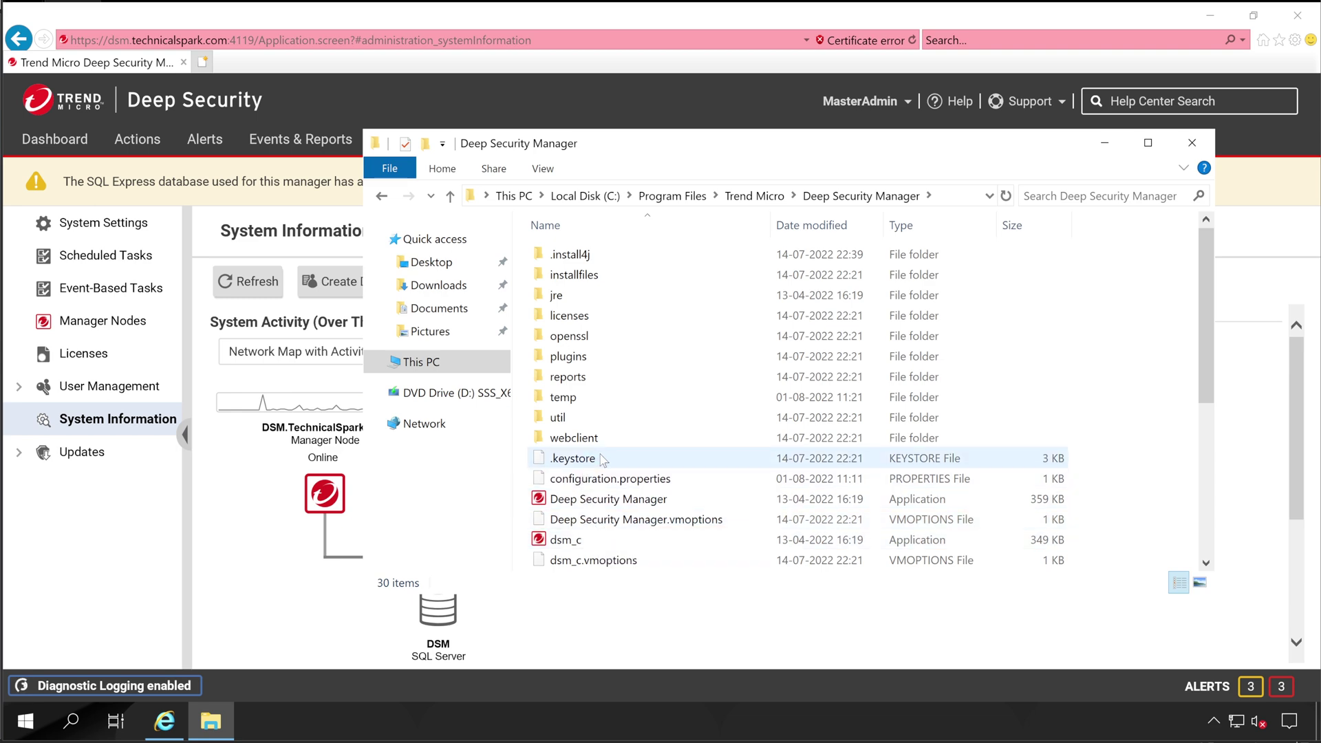
Step: Open the server0 log from the Deep Security Manager folder
scroll(754, 505, "down", 4)
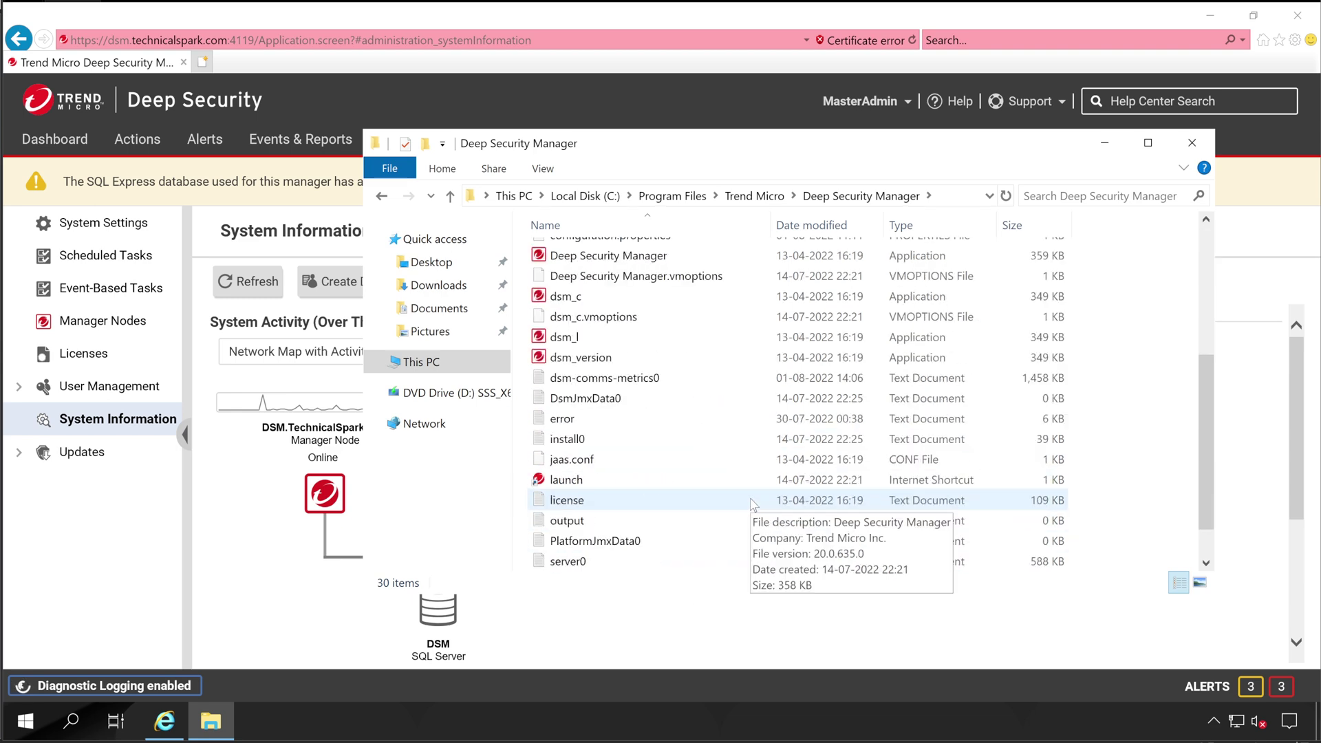
scroll(753, 505, "down", 1)
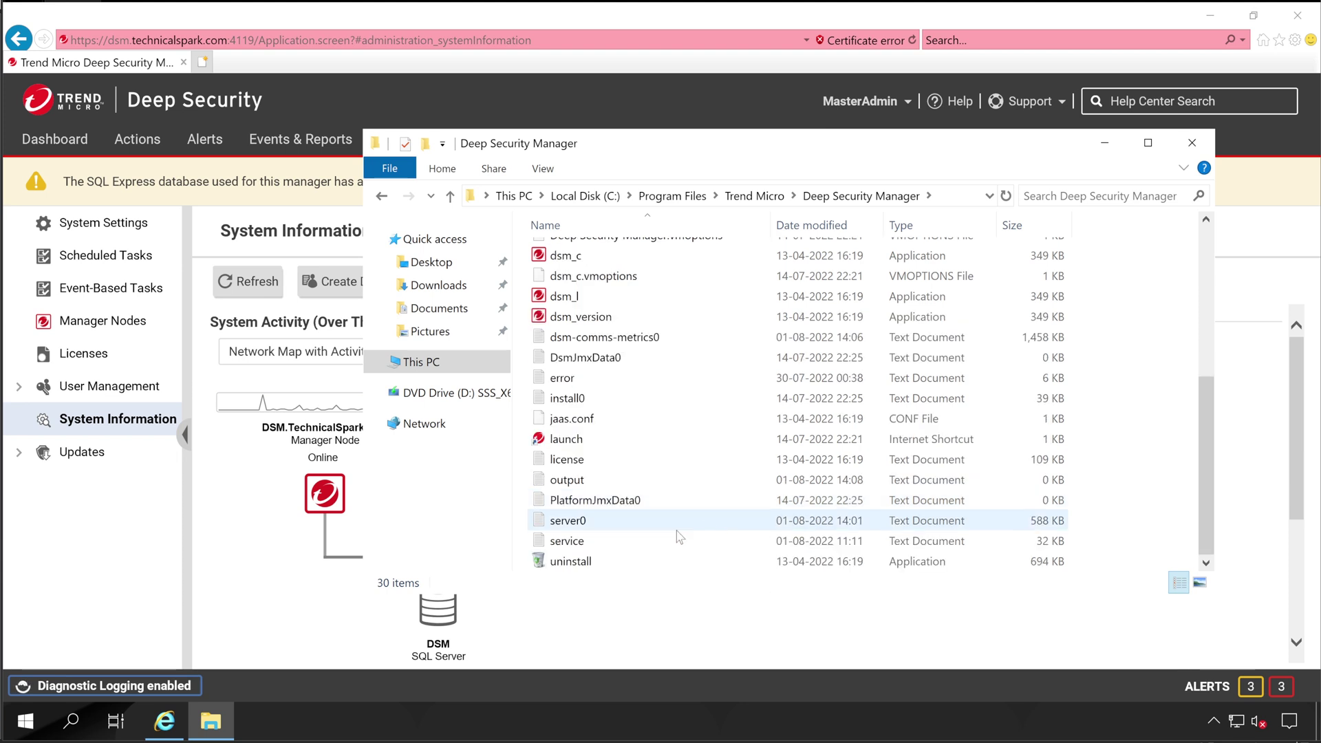
left_click(631, 523)
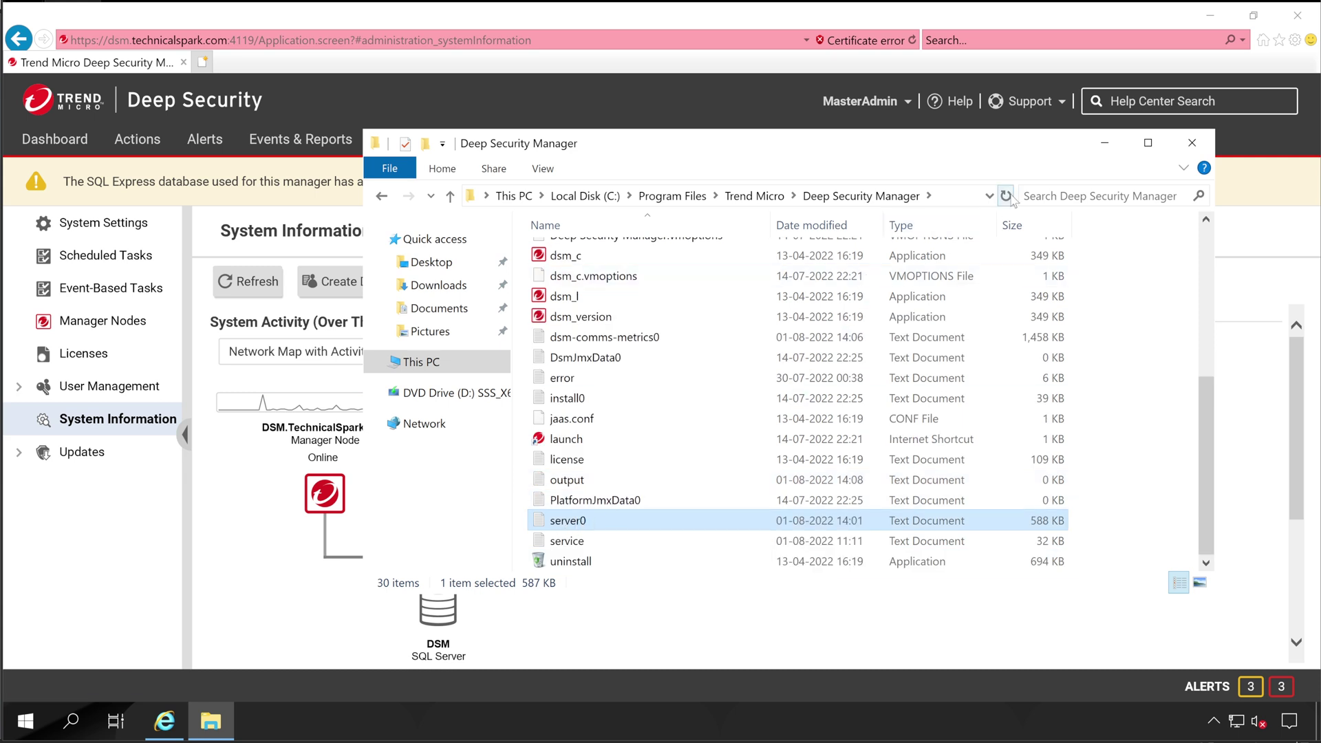
scroll(865, 507, "up", 1)
scroll(864, 507, "down", 1)
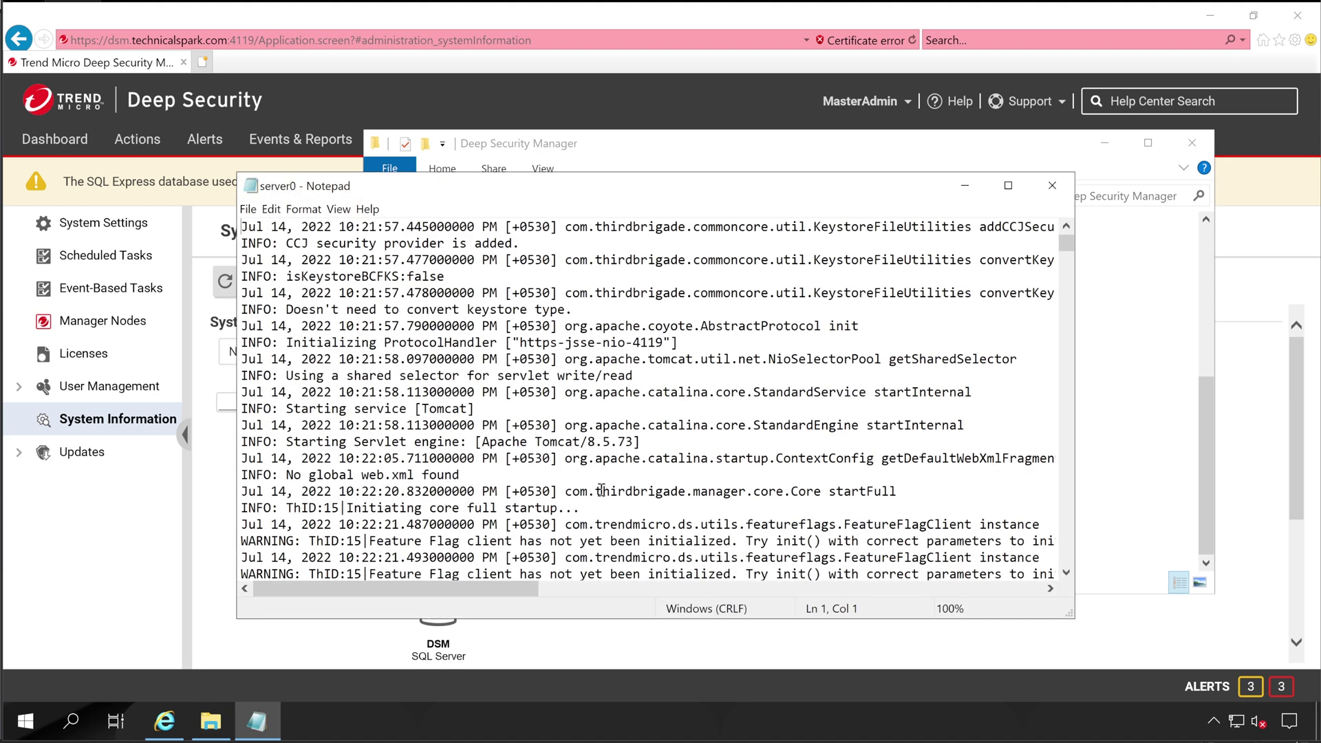
Step: Move to the last line of the server0 log
left_click_drag(1066, 242, 1056, 585)
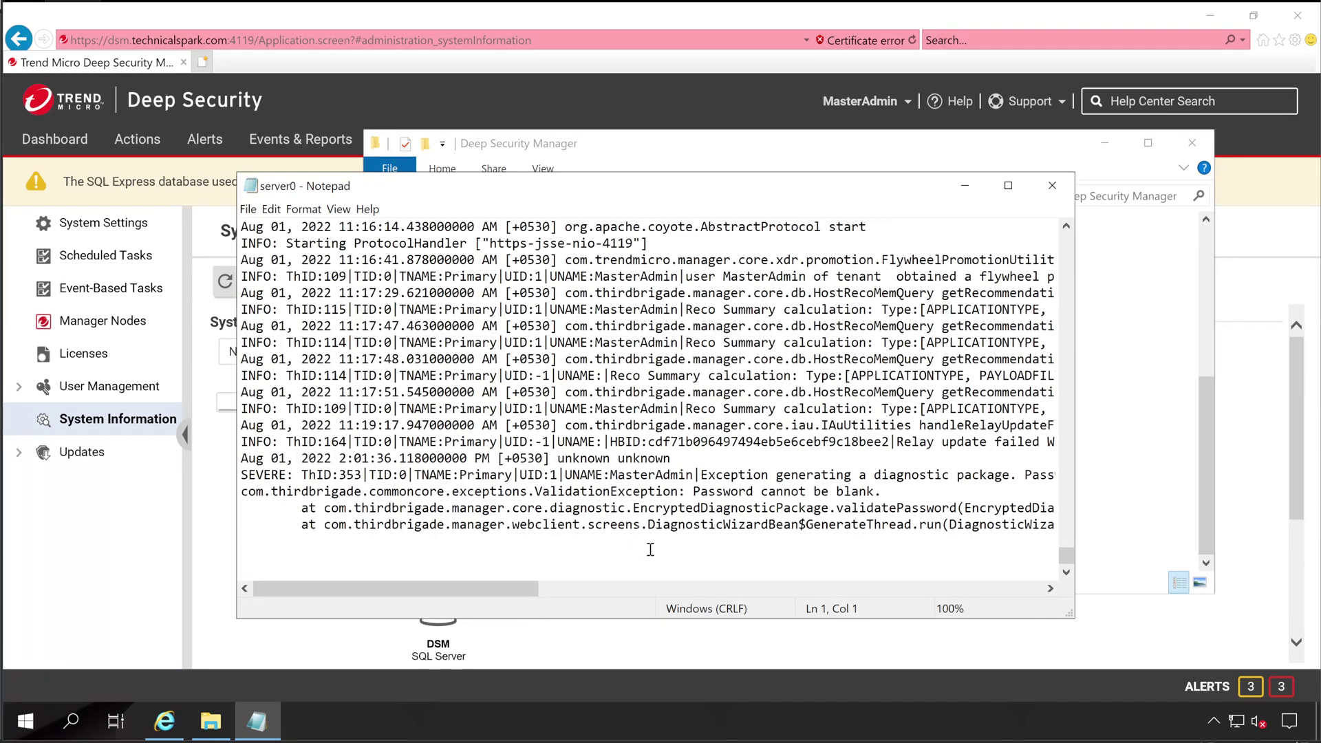
scroll(650, 548, "up", 10)
scroll(651, 548, "up", 15)
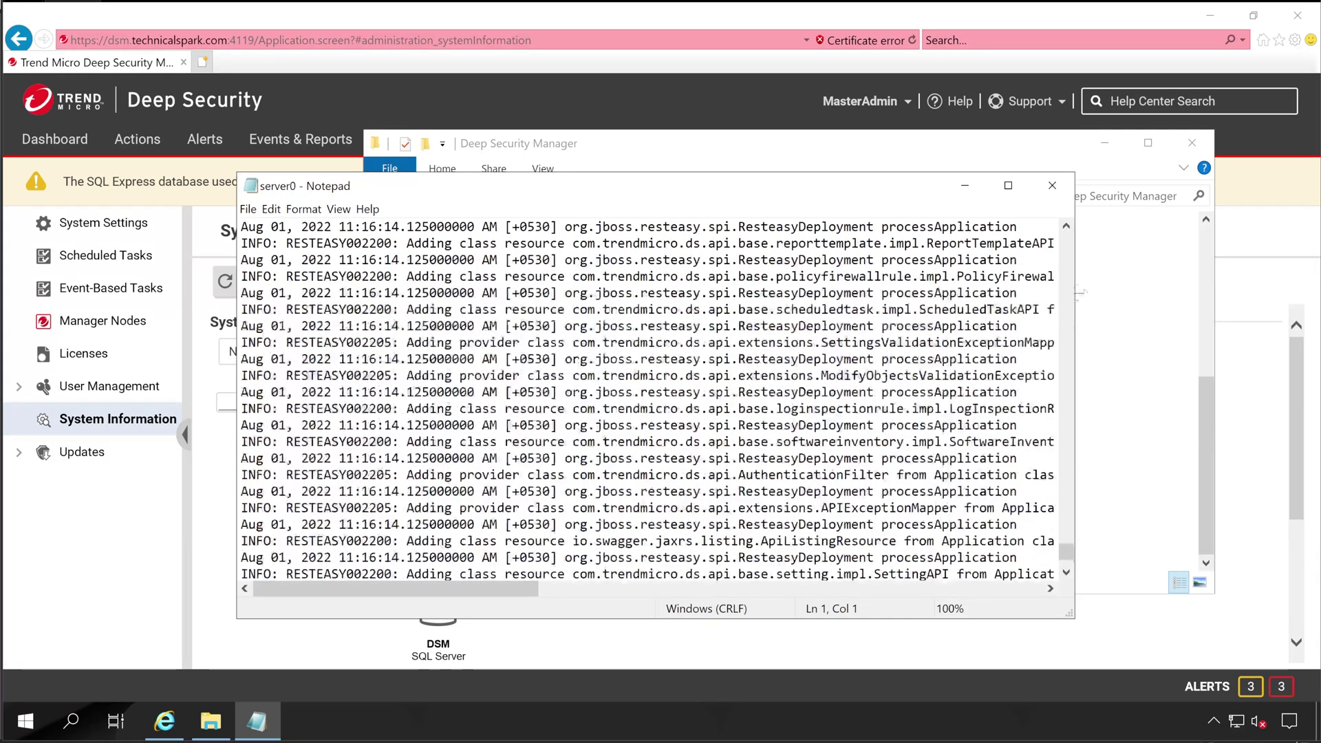
left_click(923, 573)
scroll(926, 571, "down", 20)
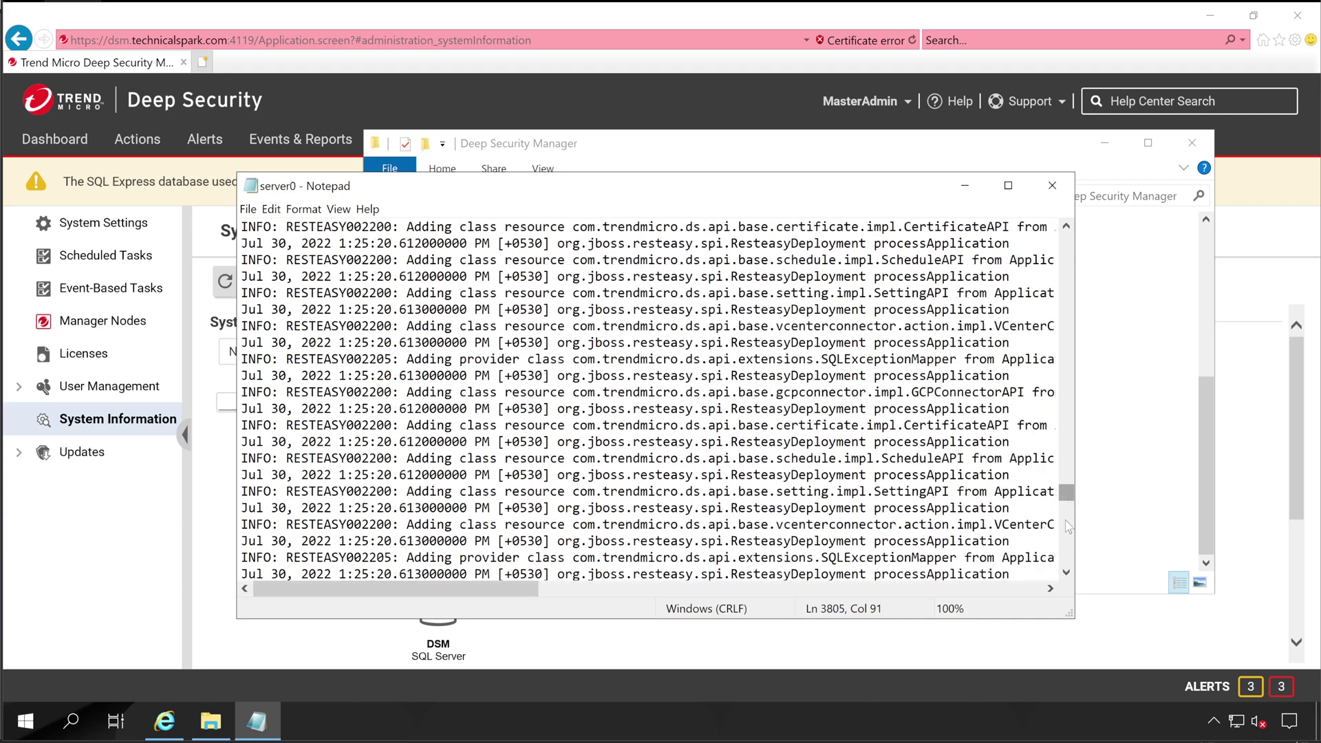
left_click(941, 566)
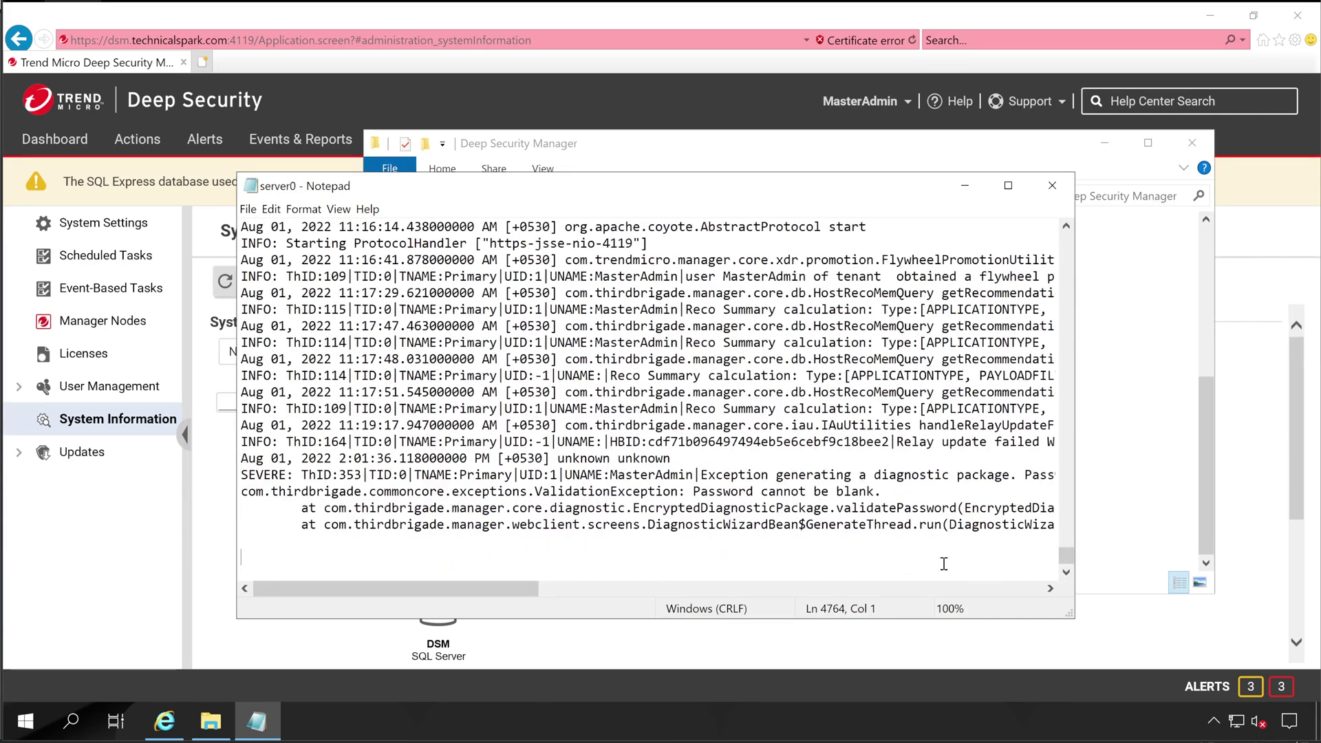
Step: Search upward for '-d' and select the nearest relay update failure message
key("ctrl+f")
type("dc")
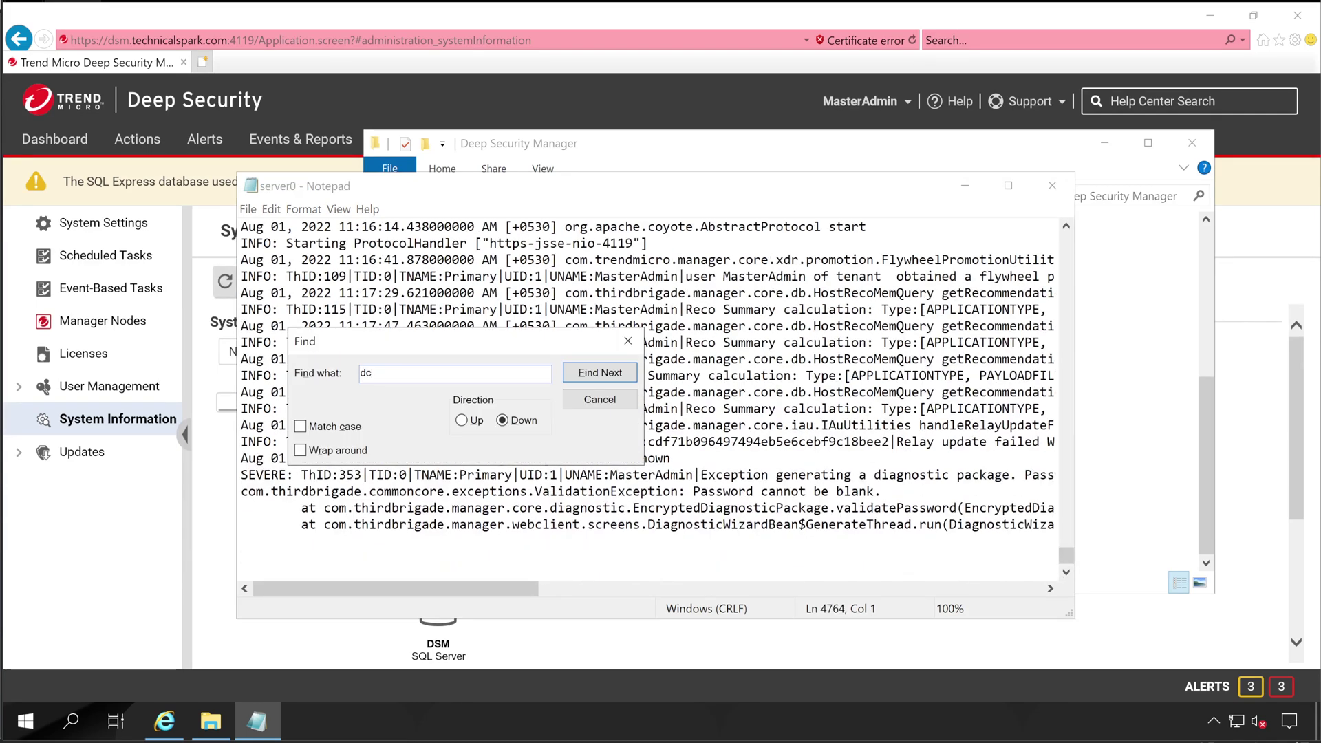
left_click(461, 419)
type("-")
left_click(599, 374)
left_click(583, 402)
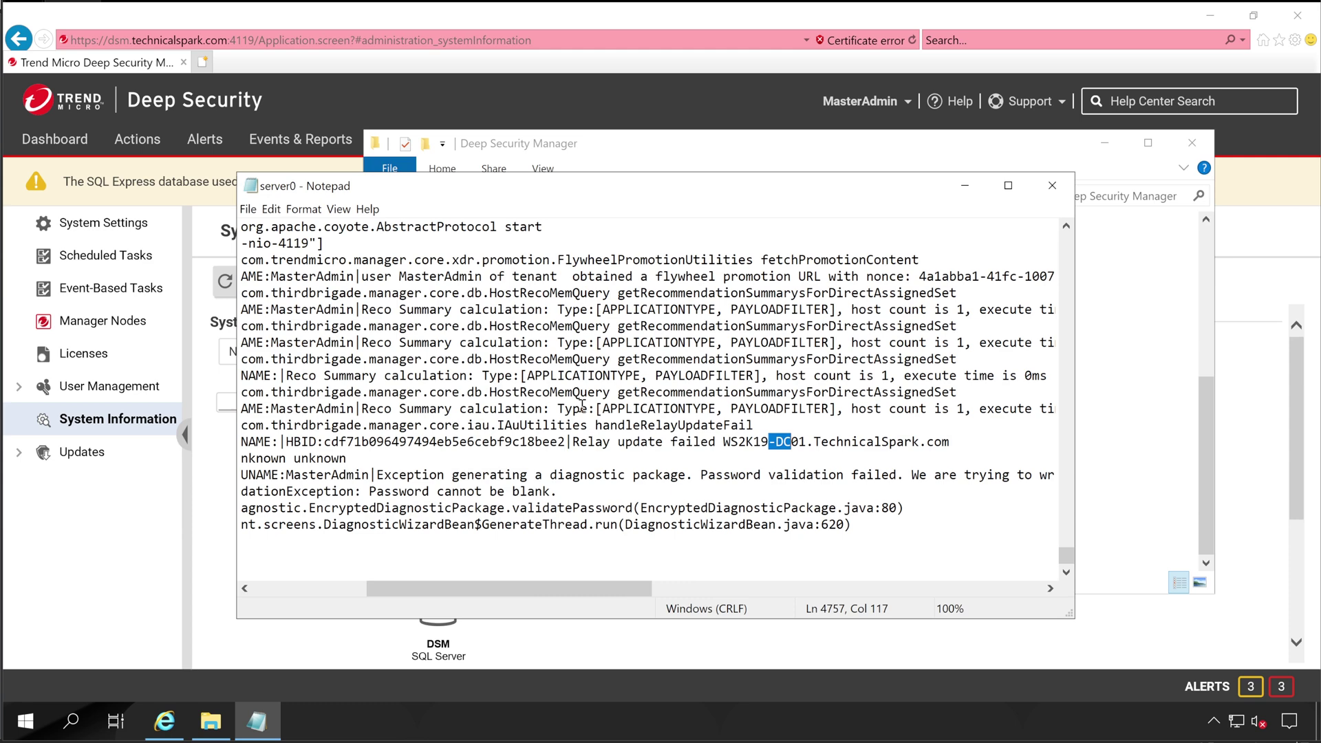
left_click_drag(580, 446, 966, 445)
left_click(739, 446)
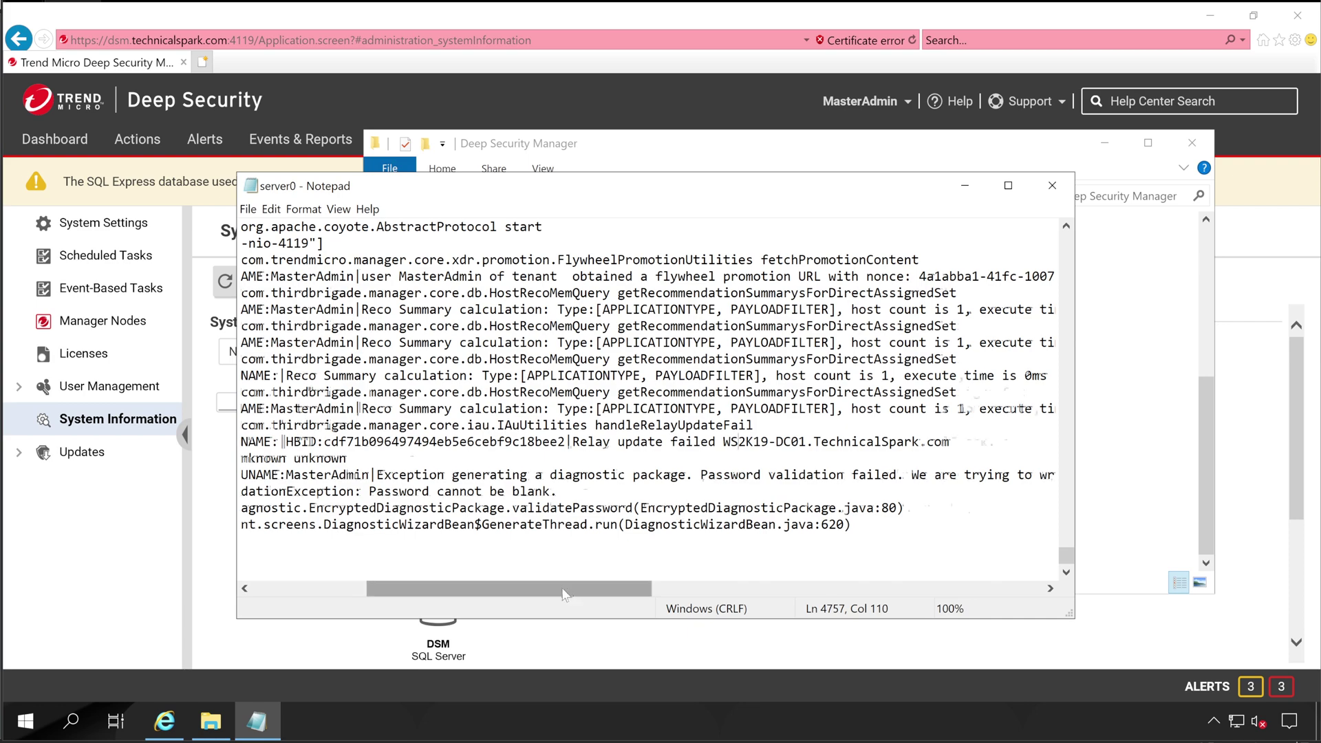
left_click_drag(568, 588, 455, 588)
Step: Jump back through three more earlier '-DC' matches in the log
key("ctrl+f")
left_click(598, 379)
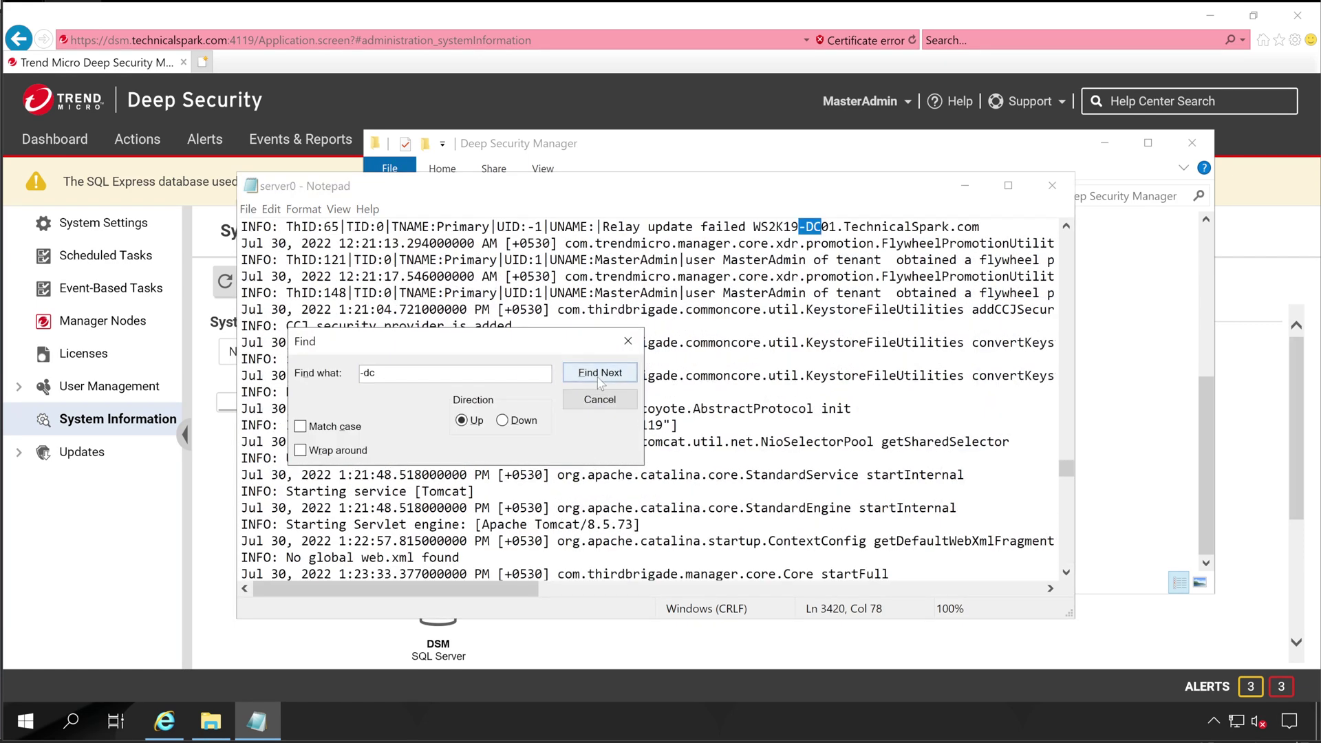
left_click(599, 375)
left_click(598, 375)
key("Escape")
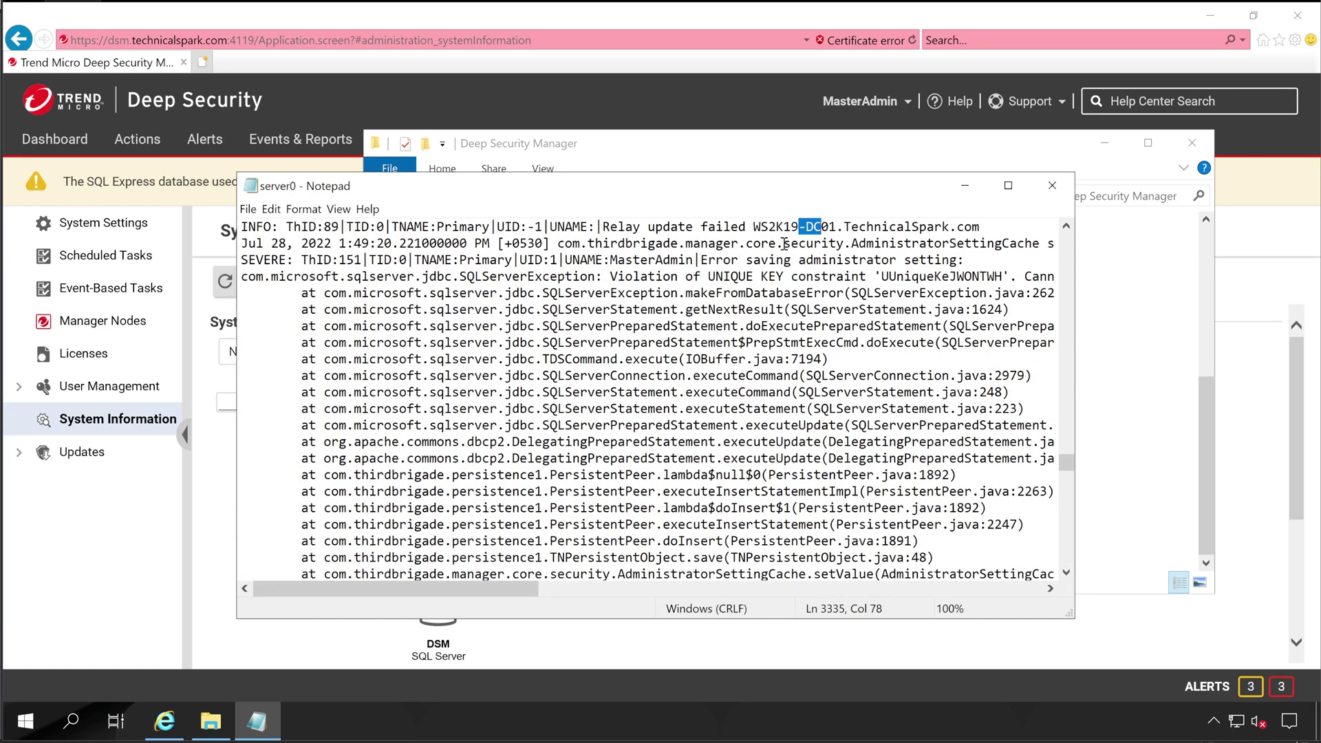
Step: Scroll through the older July entries of the server0 log
scroll(640, 434, "down", 10)
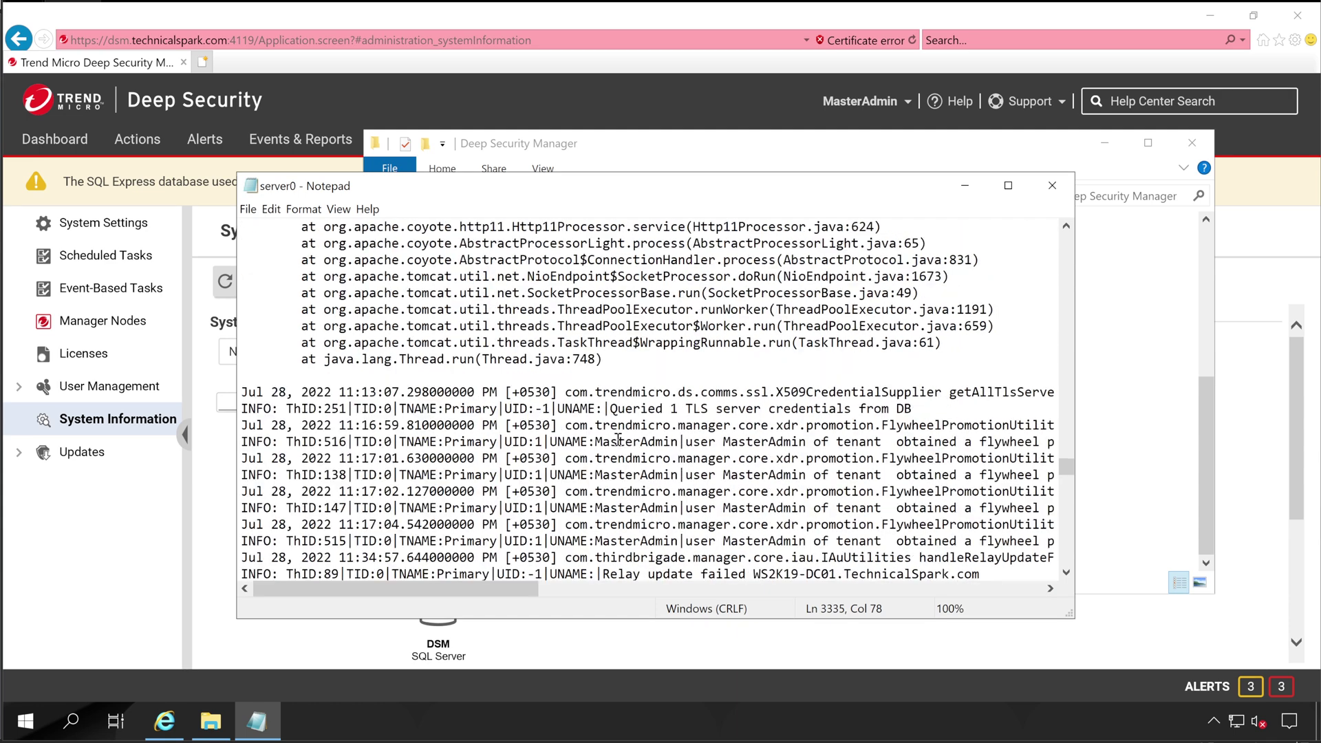
scroll(670, 435, "down", 2)
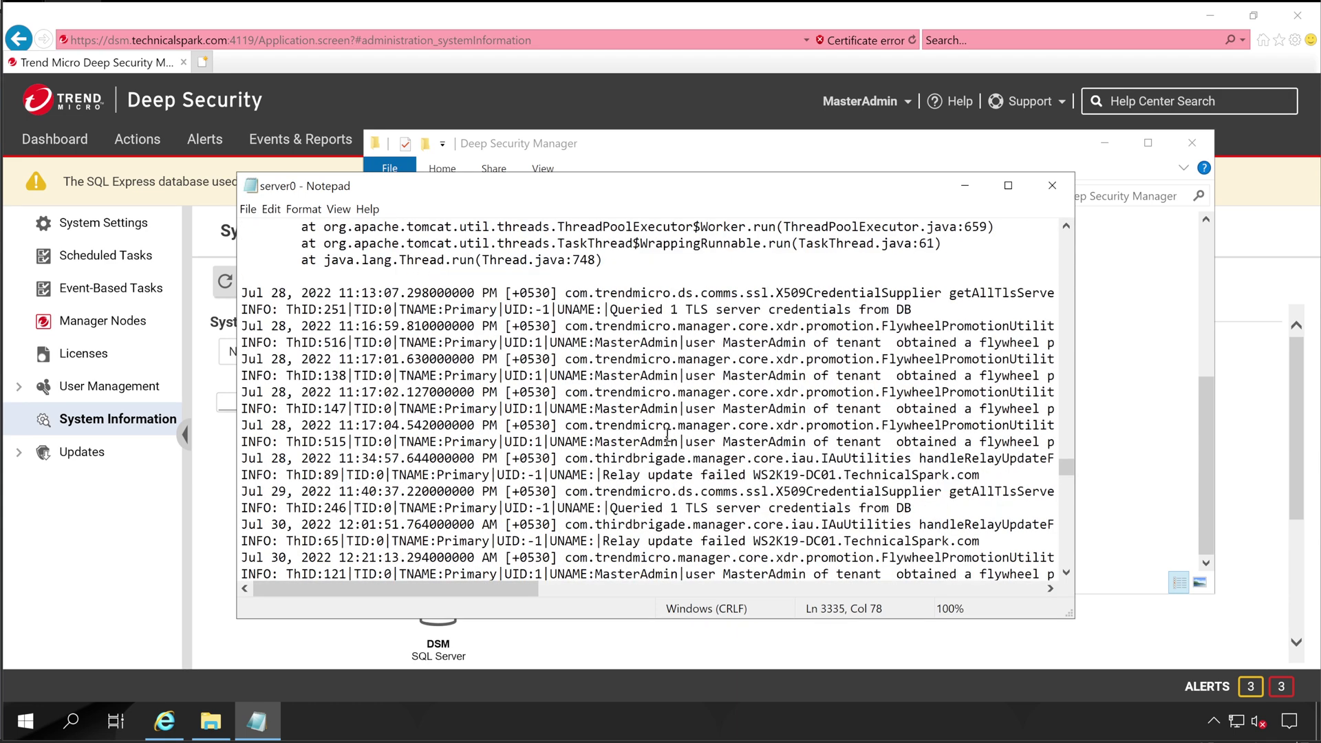
scroll(666, 434, "down", 3)
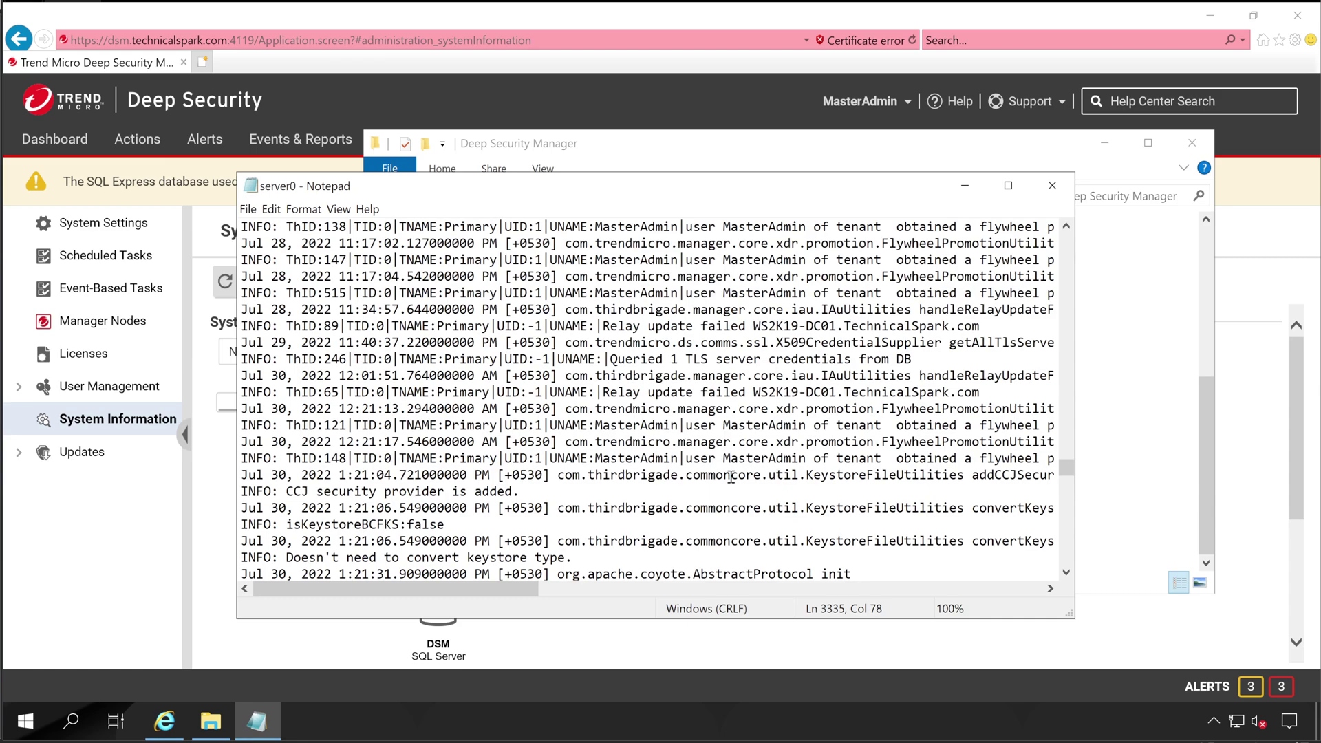
scroll(731, 476, "down", 3)
scroll(722, 480, "down", 6)
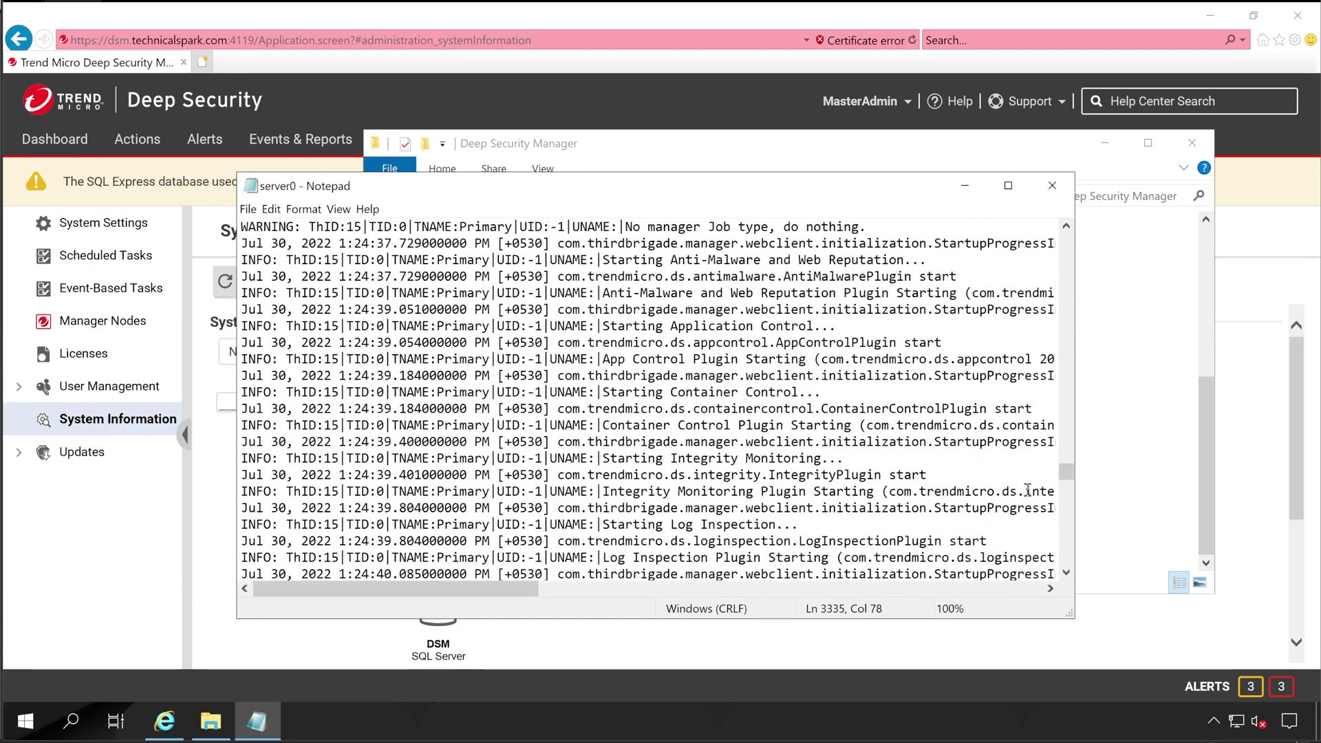
left_click_drag(1067, 473, 1063, 247)
scroll(748, 458, "up", 5)
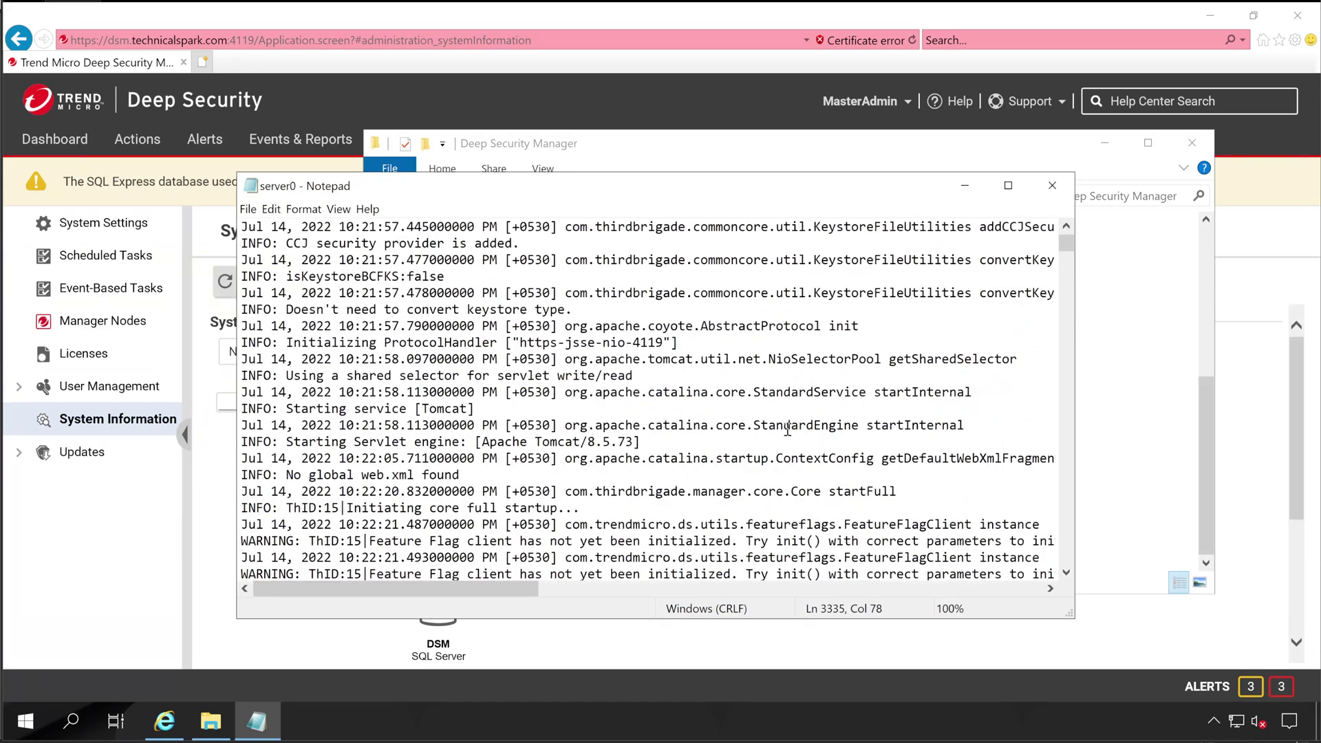
Step: Close the log and start a manager diagnostic package protected by an AES 256 encryption password
left_click(1052, 185)
left_click(1105, 143)
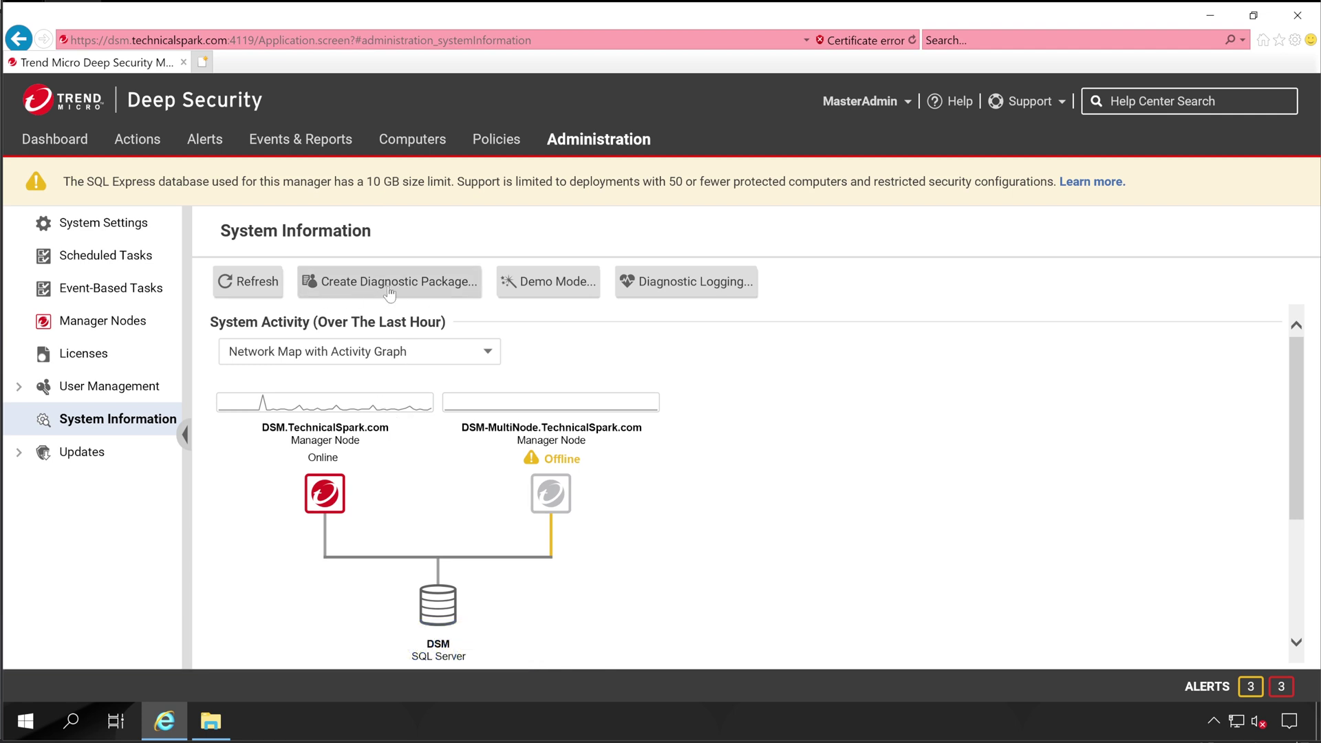
left_click(411, 292)
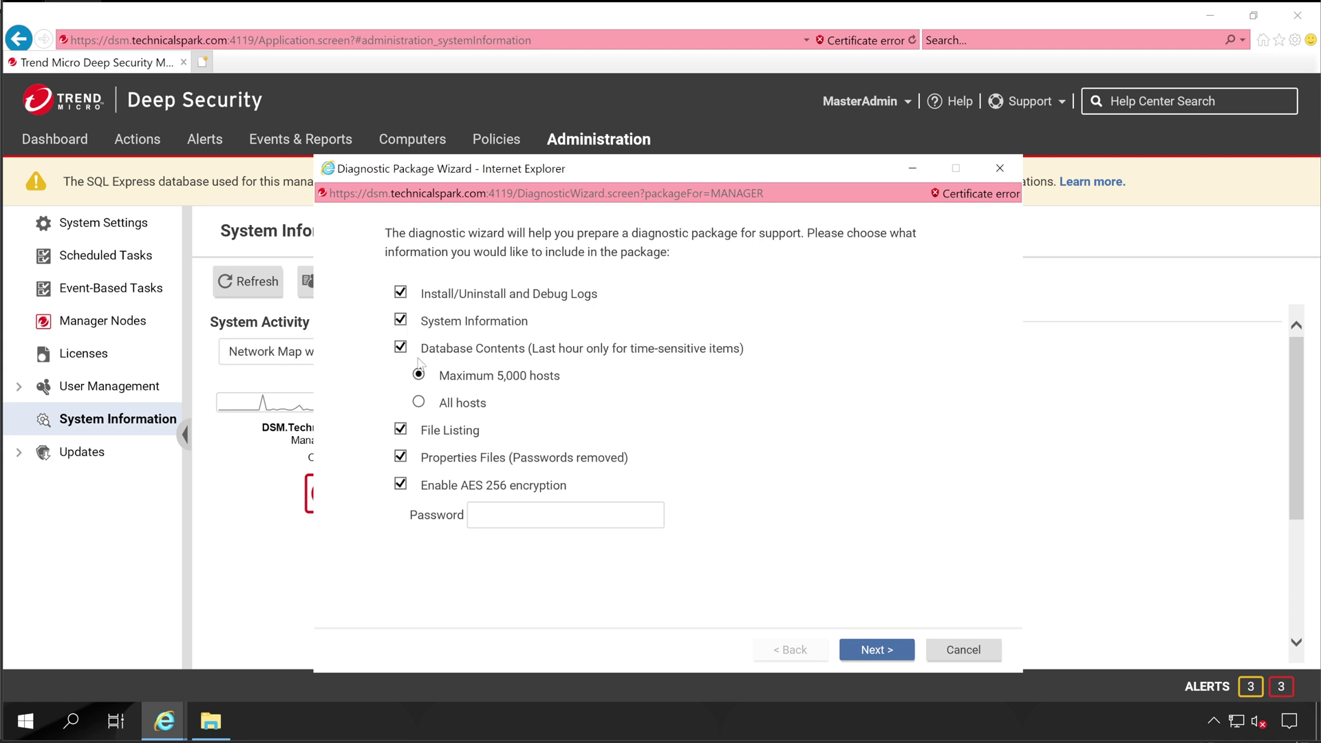
left_click(541, 520)
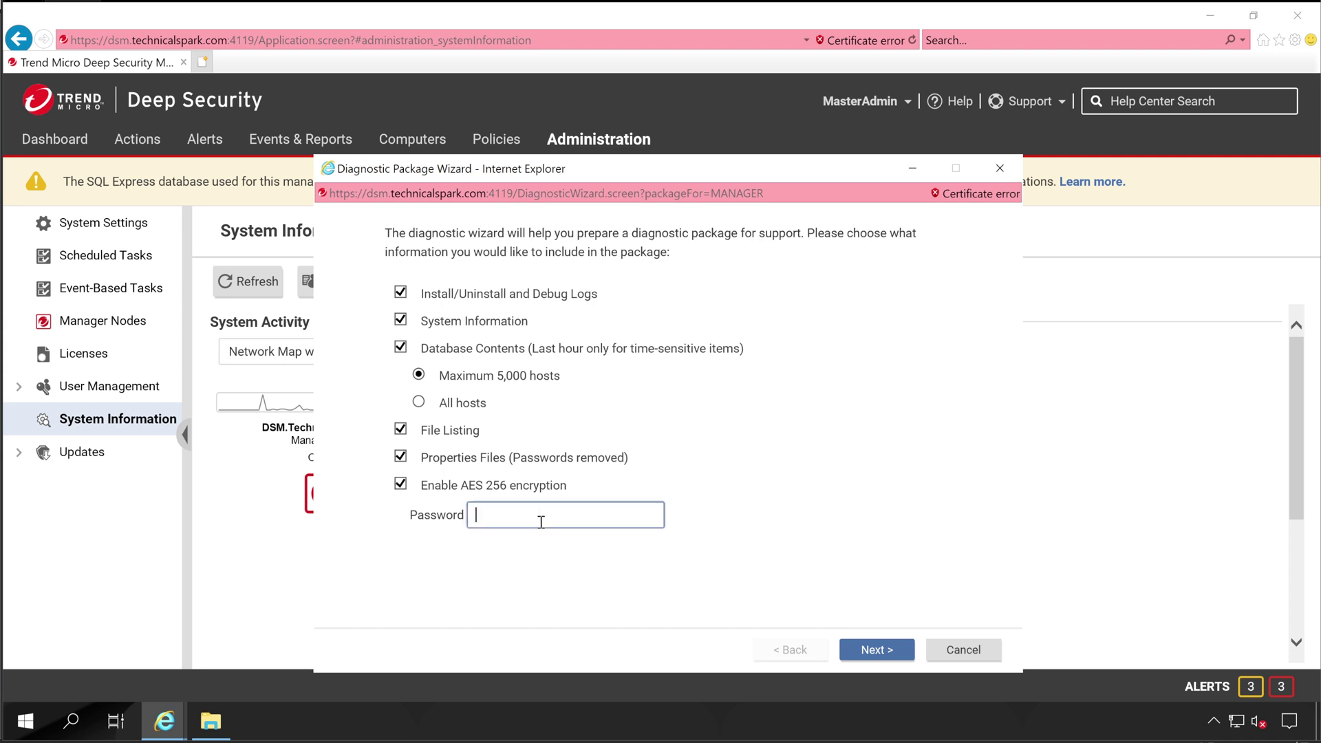
type("**********")
left_click(870, 654)
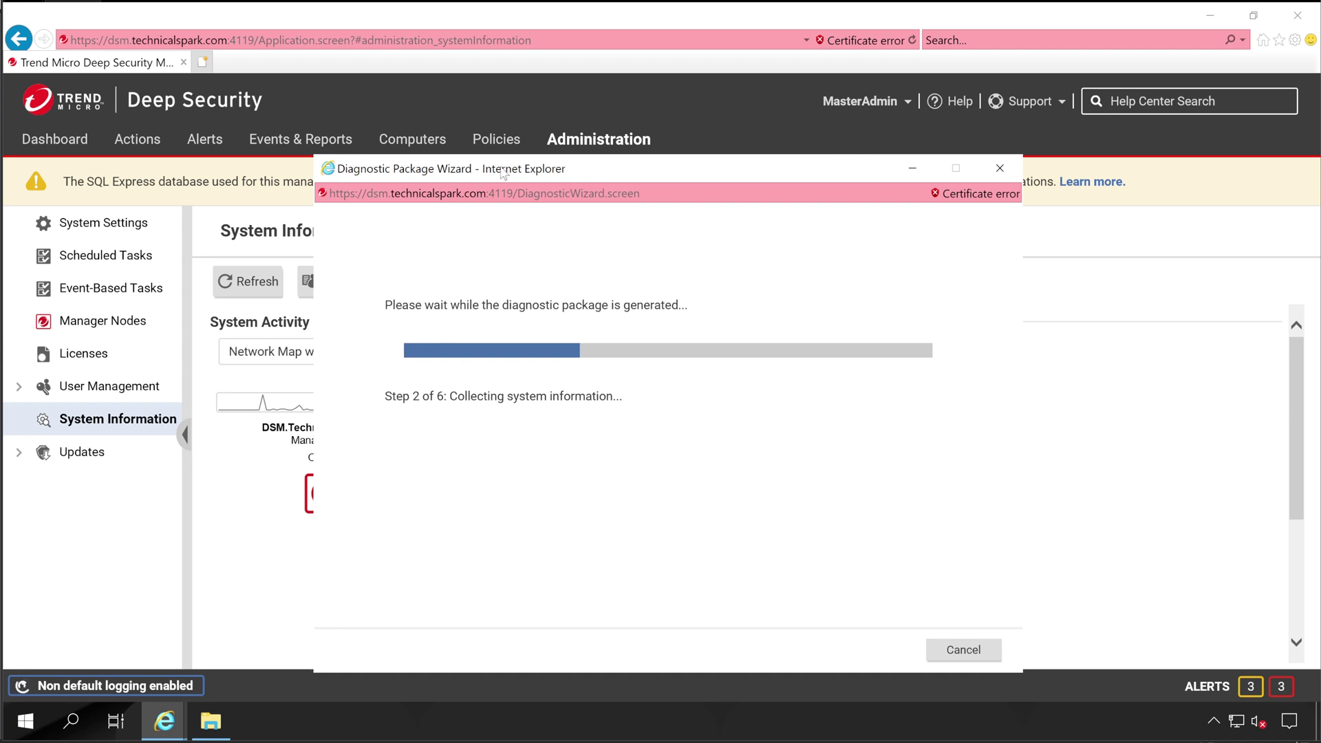
left_click_drag(501, 169, 701, 157)
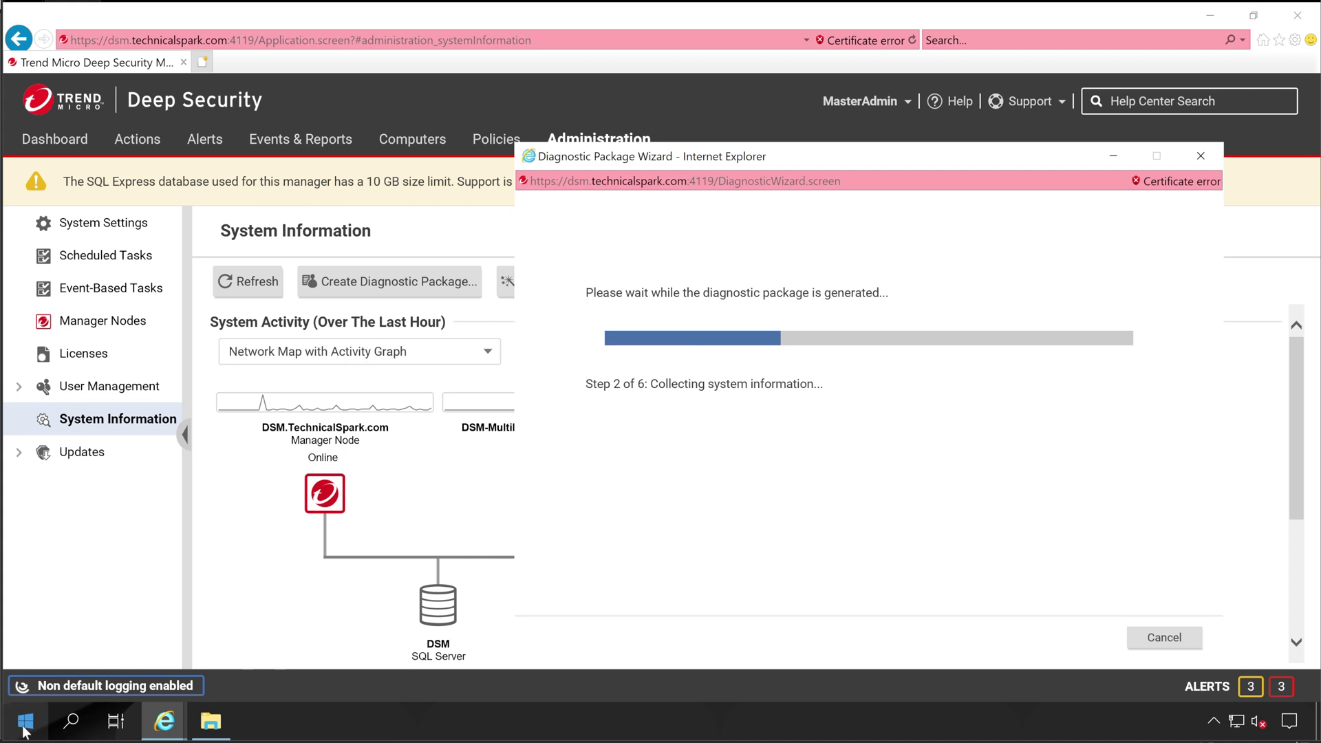
Step: Copy the Deep Security Manager folder path and launch Command Prompt as administrator
left_click(211, 721)
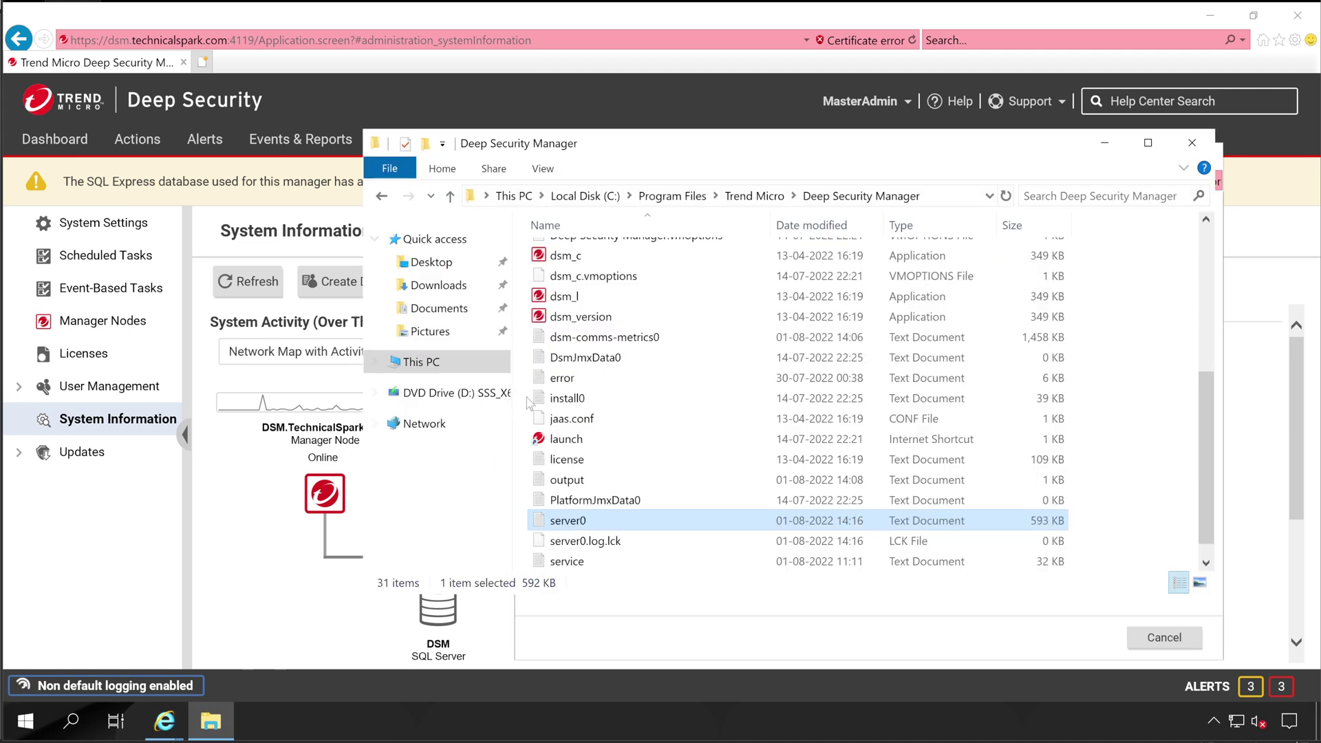
left_click(916, 195)
key("ctrl+c")
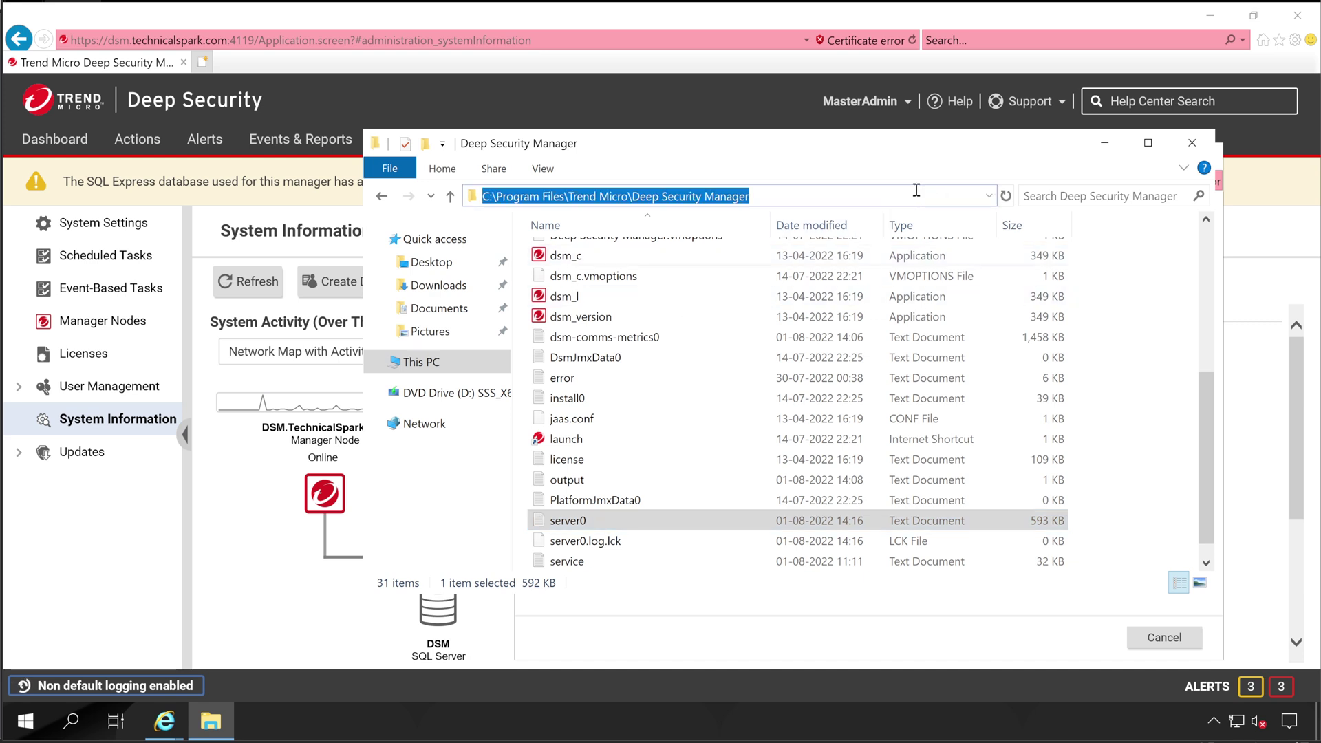
left_click(1104, 142)
left_click(36, 733)
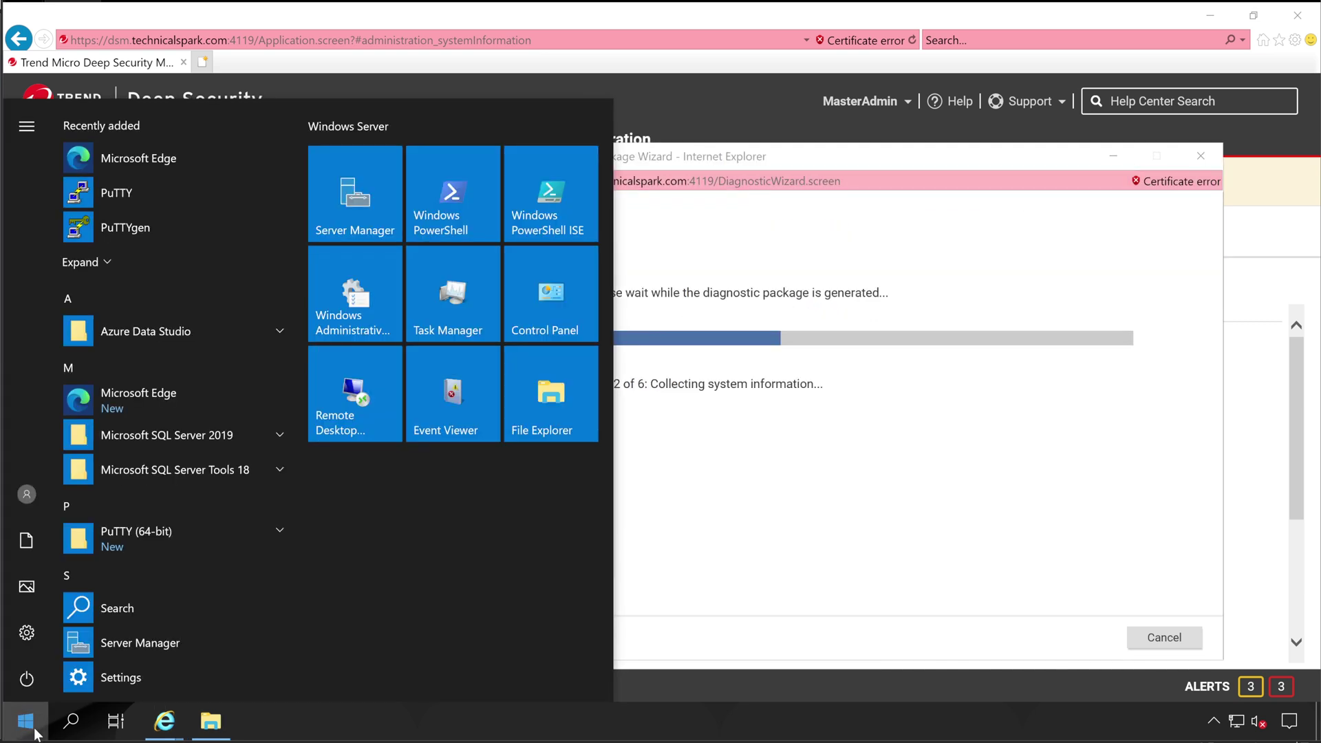
type("cmd")
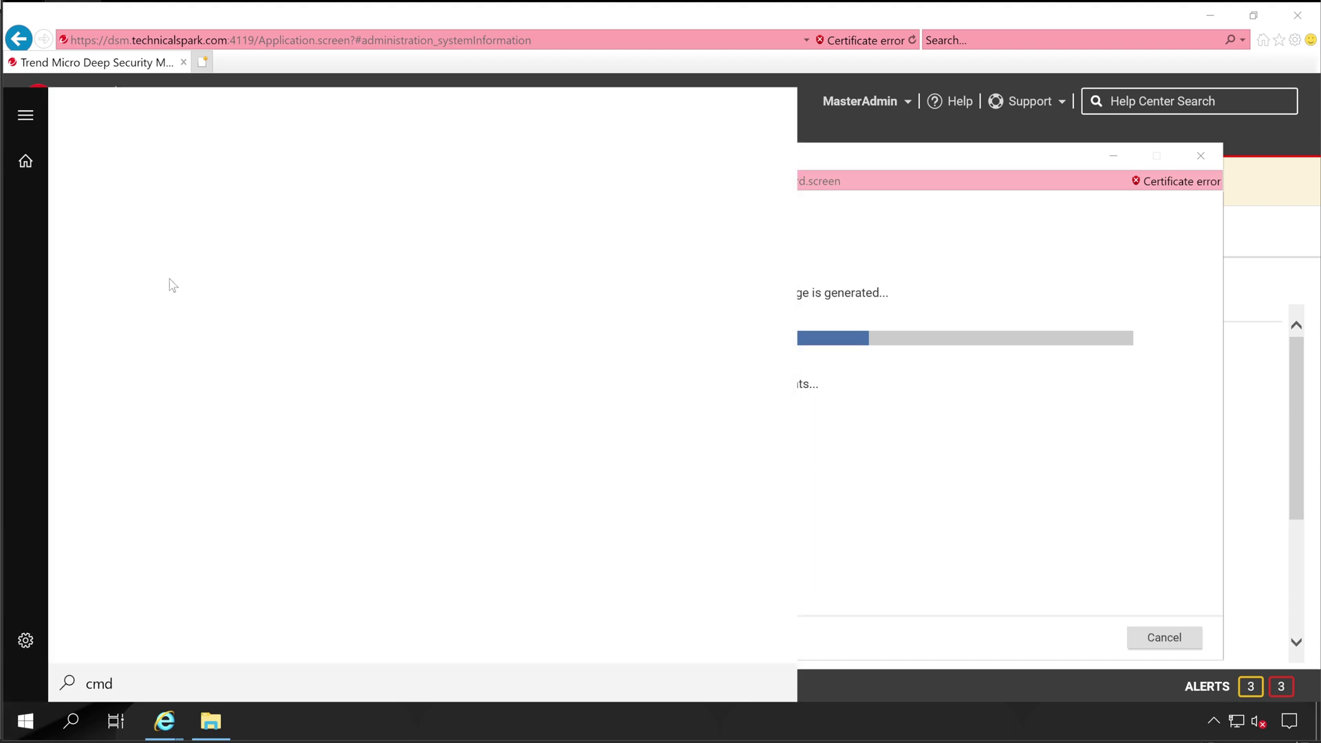
right_click(162, 205)
left_click(256, 234)
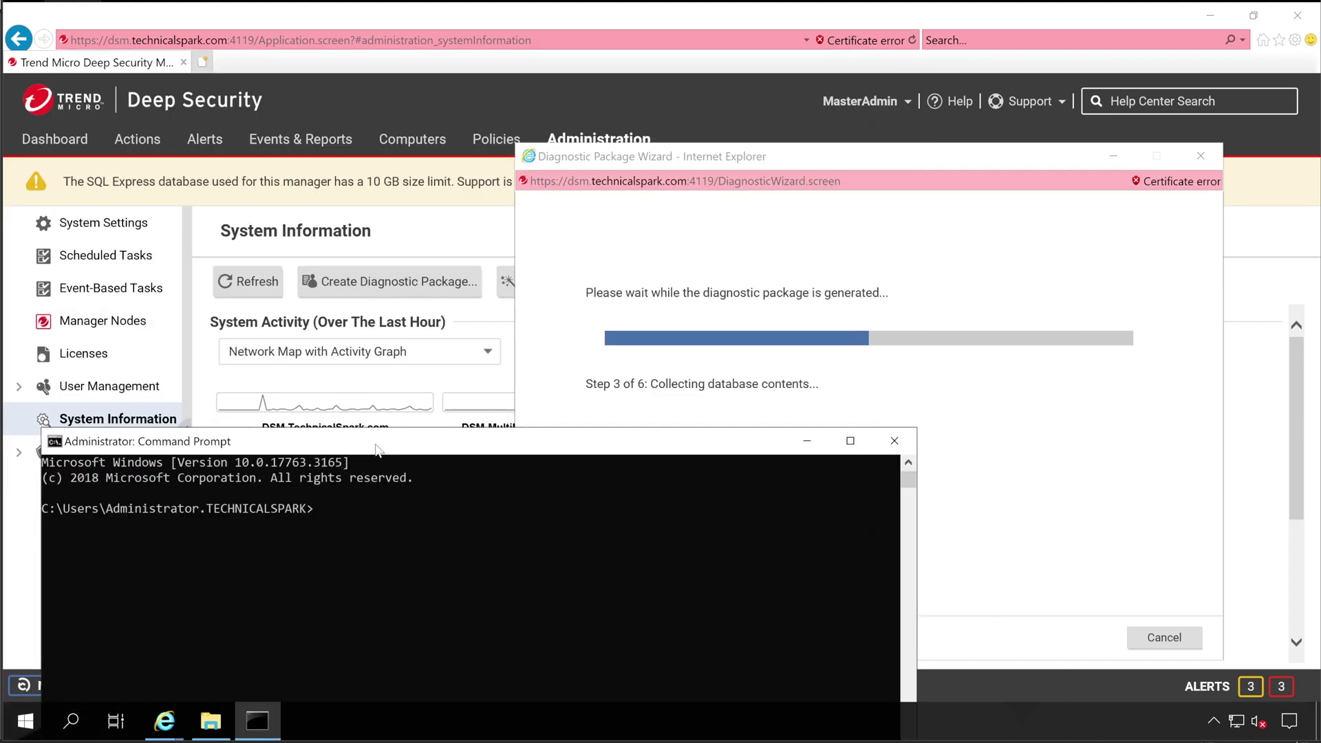
left_click_drag(377, 451, 511, 538)
Step: Change directory to the pasted Deep Security Manager folder path
type("cd")
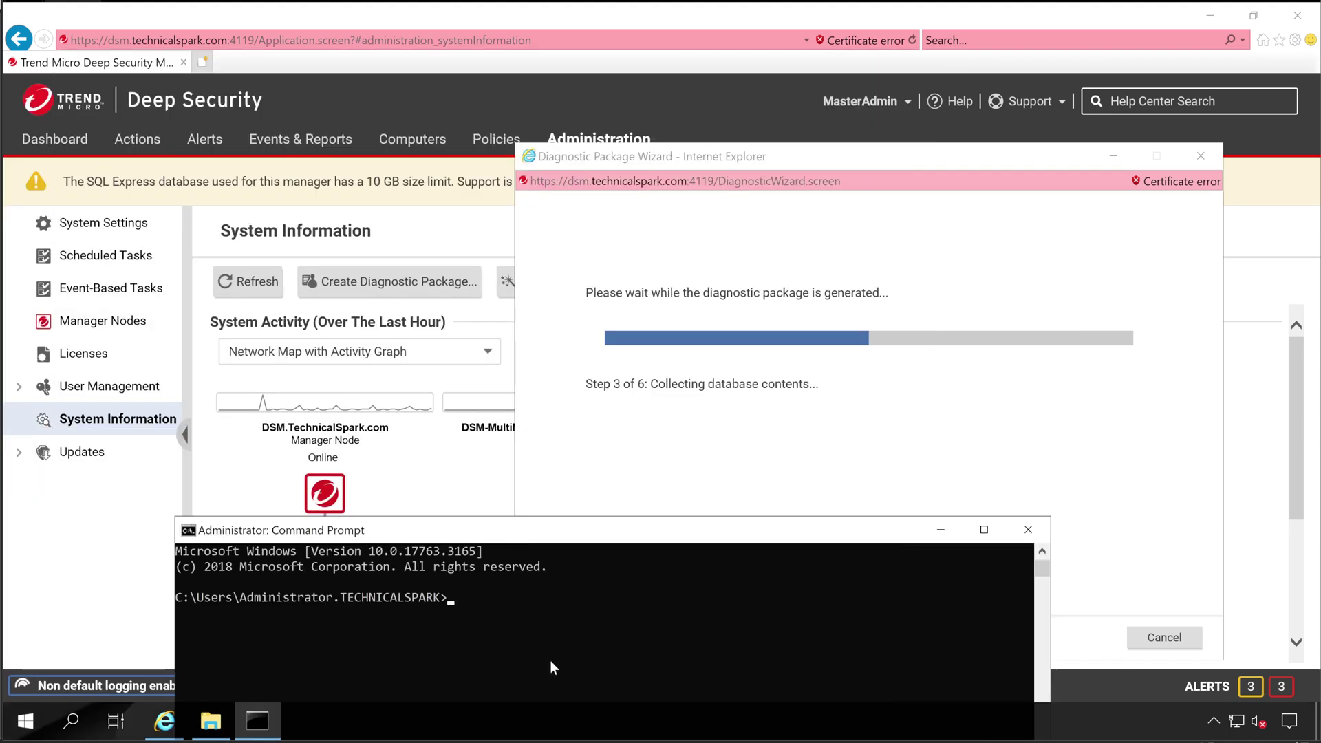
key("ctrl+v")
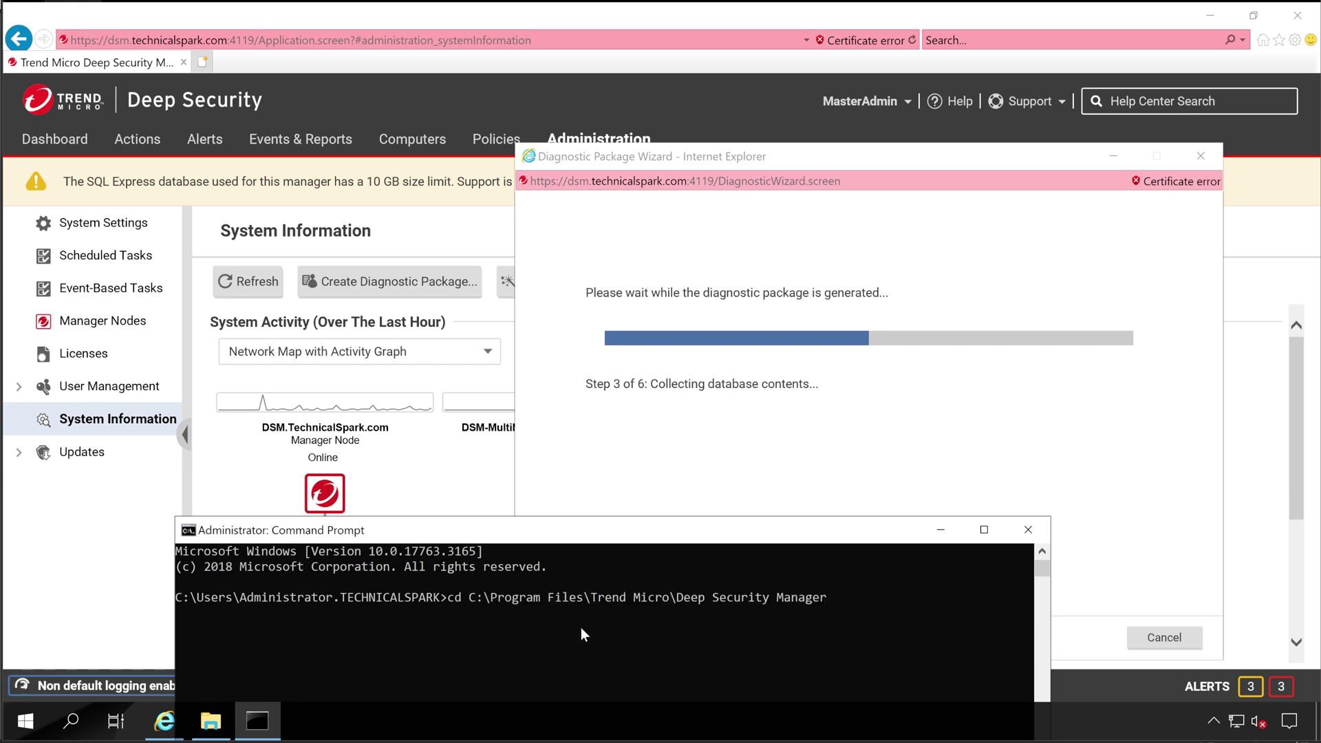
key("Return")
left_click_drag(637, 530, 648, 433)
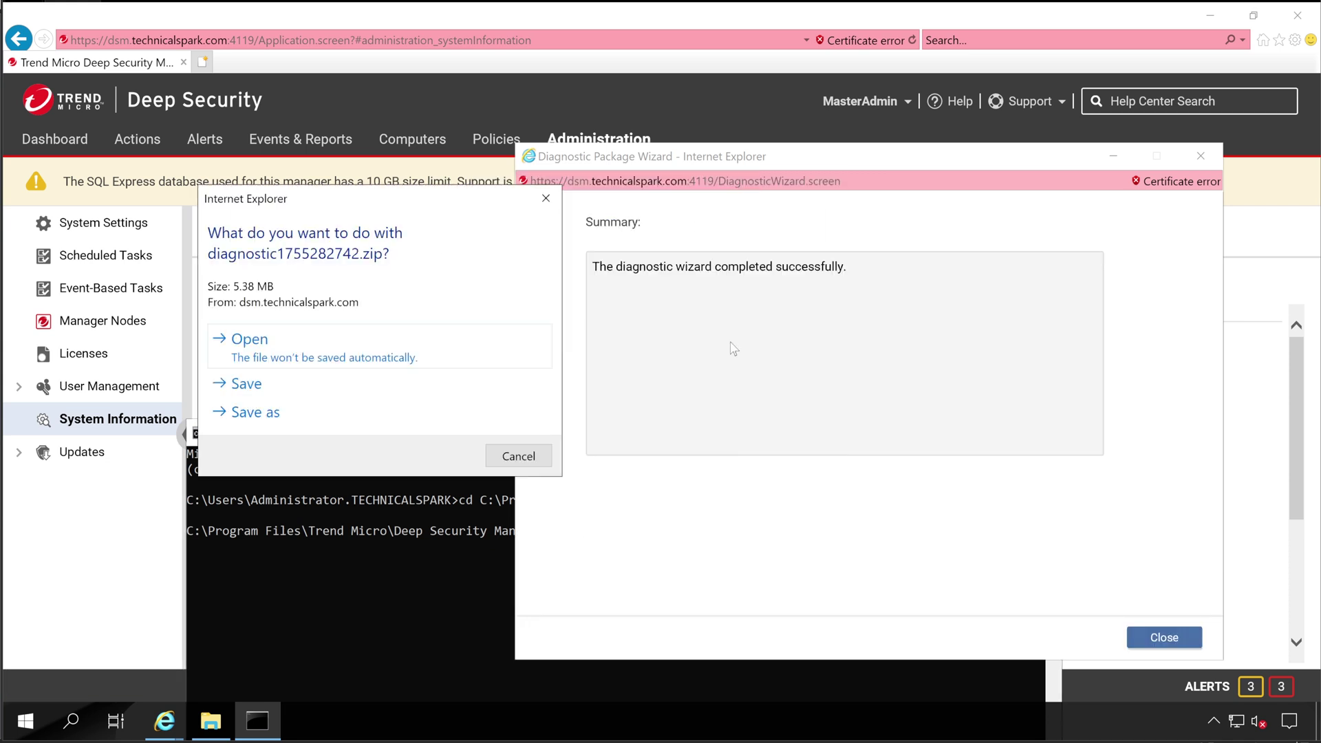
Step: Save the package to Downloads as 'Diagnostic Package-Console' and view it in its folder
left_click(261, 416)
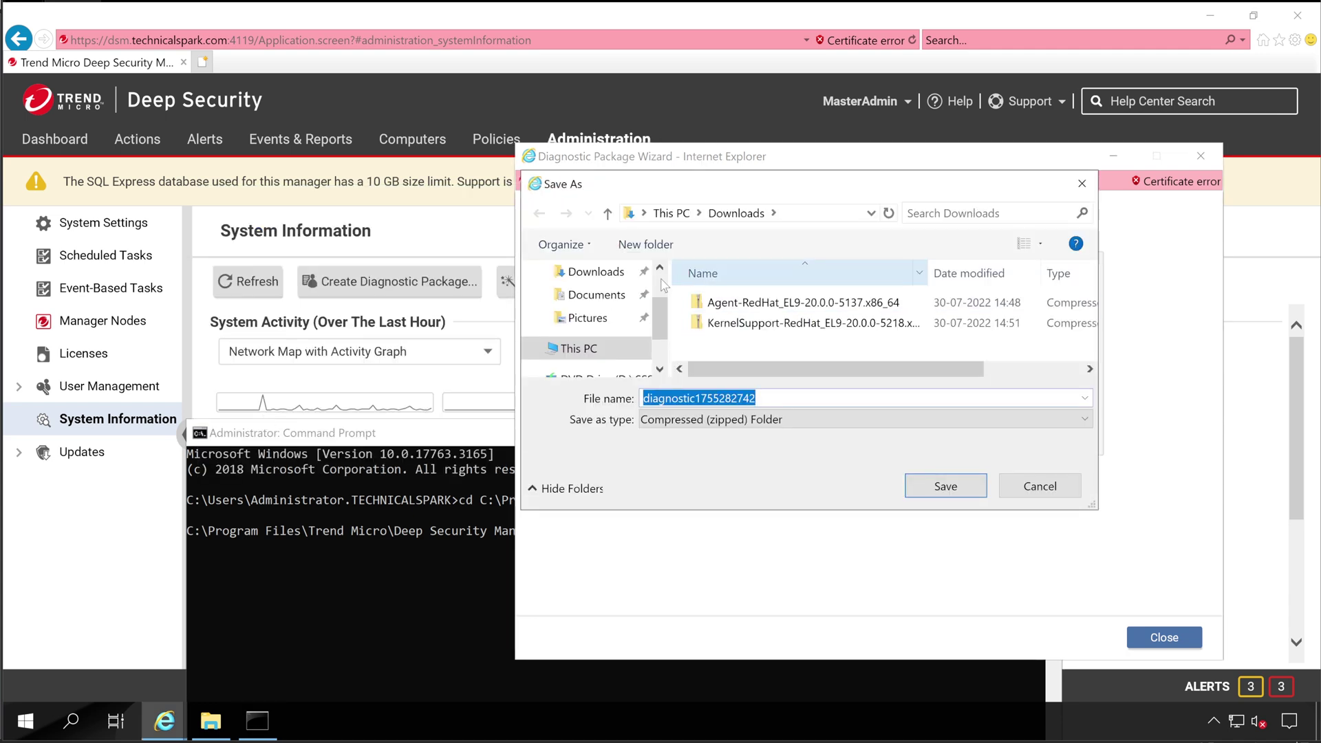
left_click(769, 399)
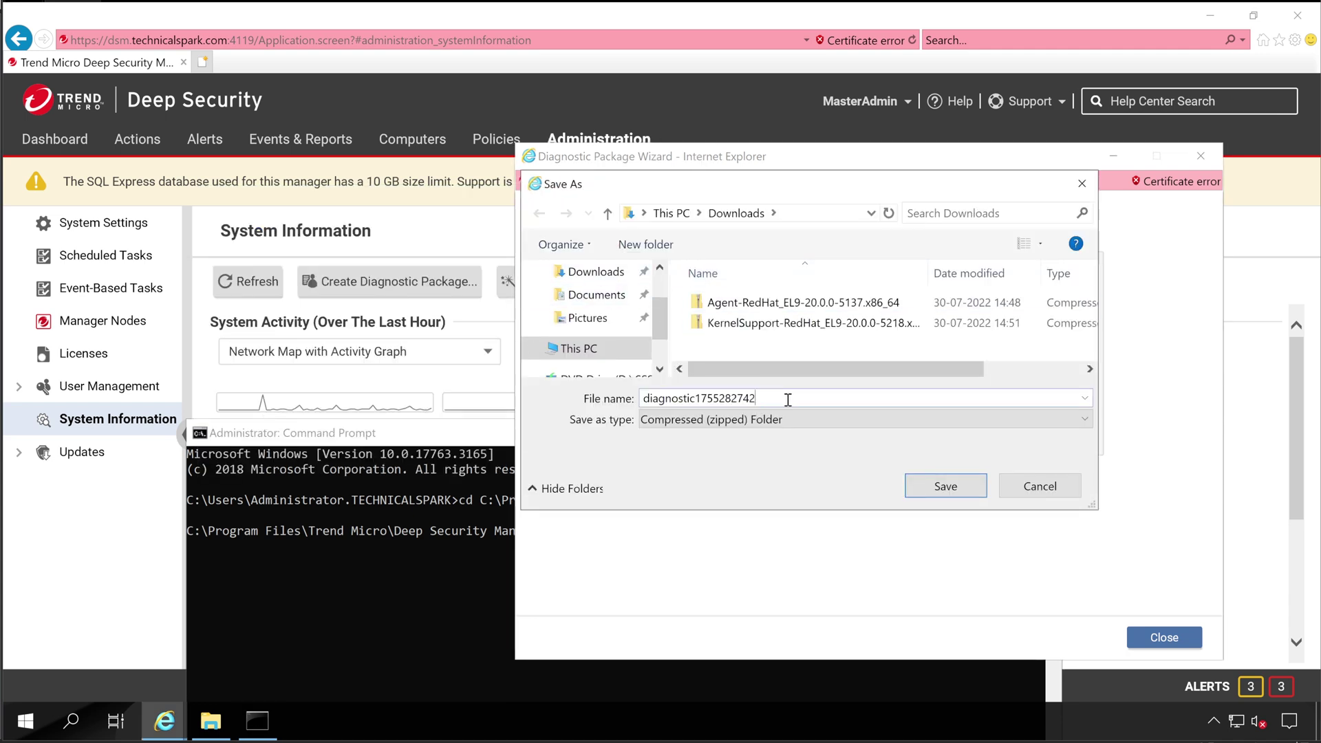
key("ctrl+a")
key("BackSpace")
type("Diagnostic Package-COnsole")
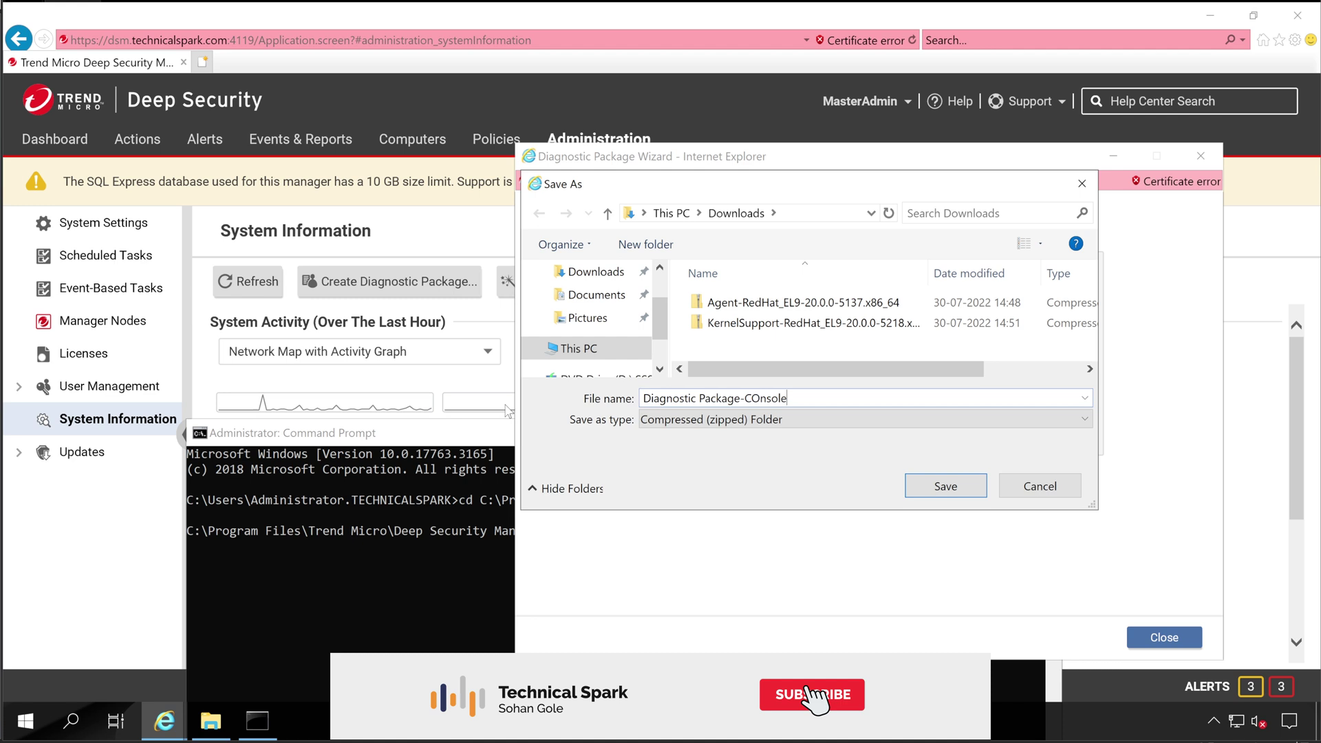
key("Left")
key("Left")
key("Left")
key("Left")
key("Left")
key("BackSpace")
type("o")
left_click(925, 486)
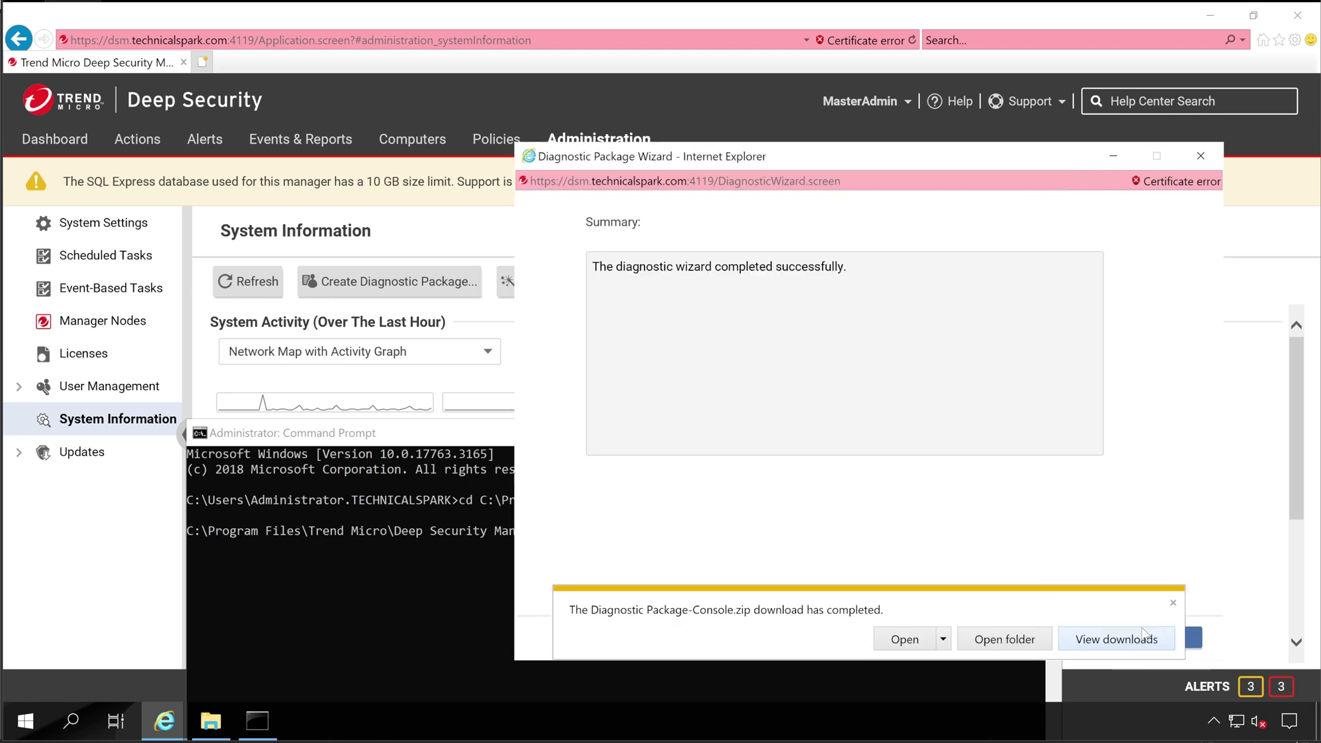
left_click(1028, 640)
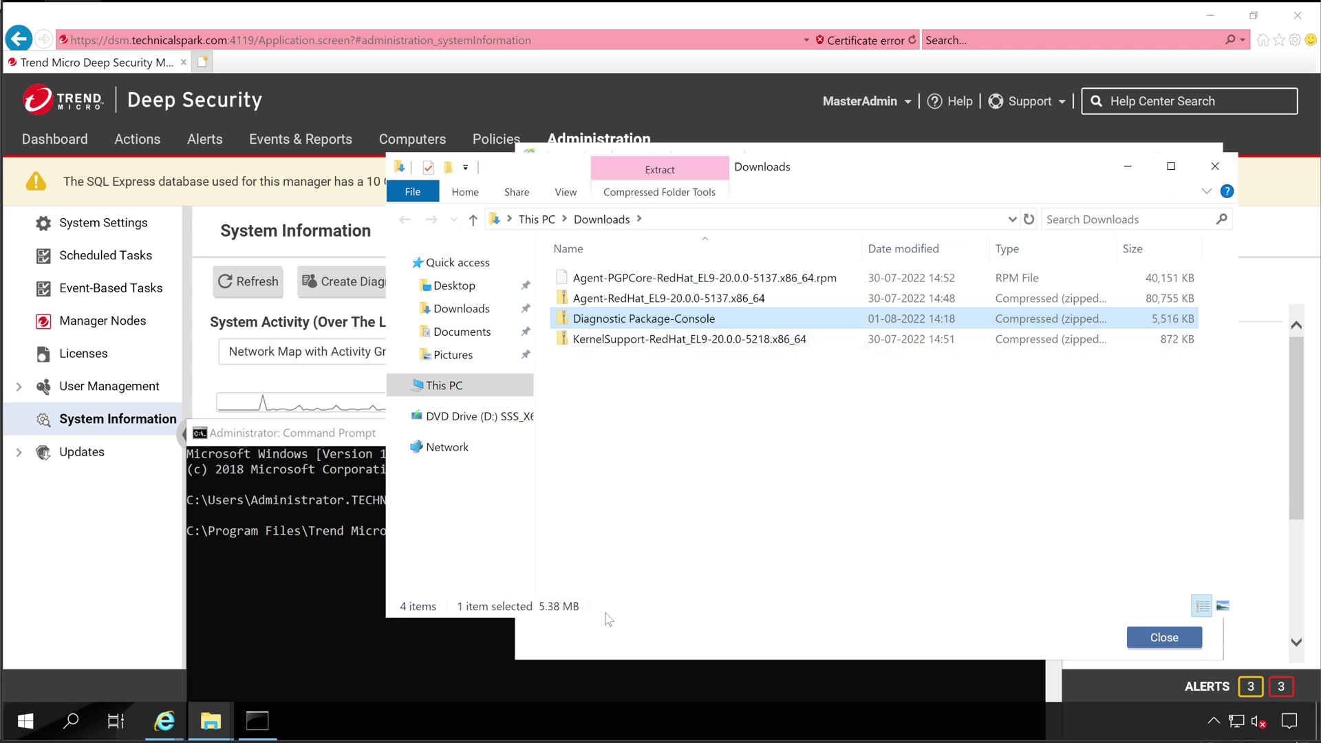
left_click(1126, 167)
Step: Run 'dsm_c -action diagnostic' in the console, skipping encryption at the password prompts
left_click(1164, 638)
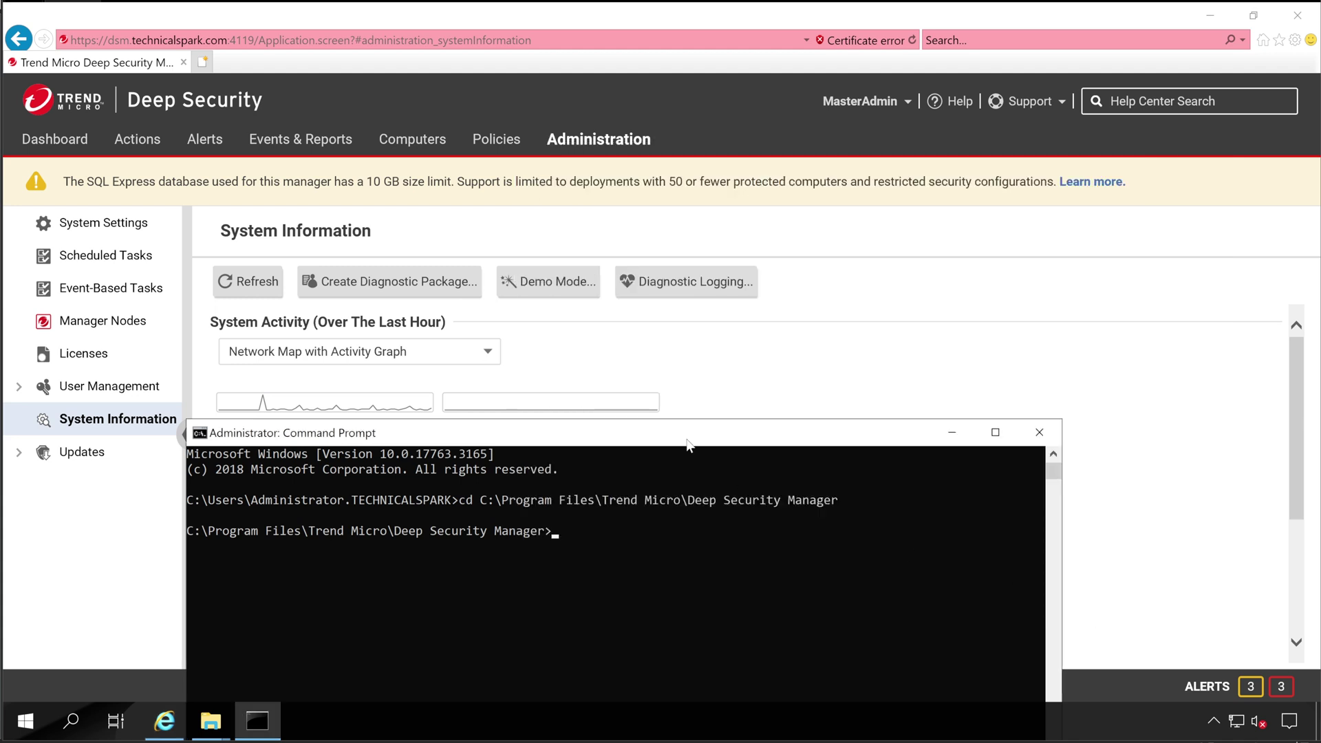
left_click_drag(688, 444, 884, 183)
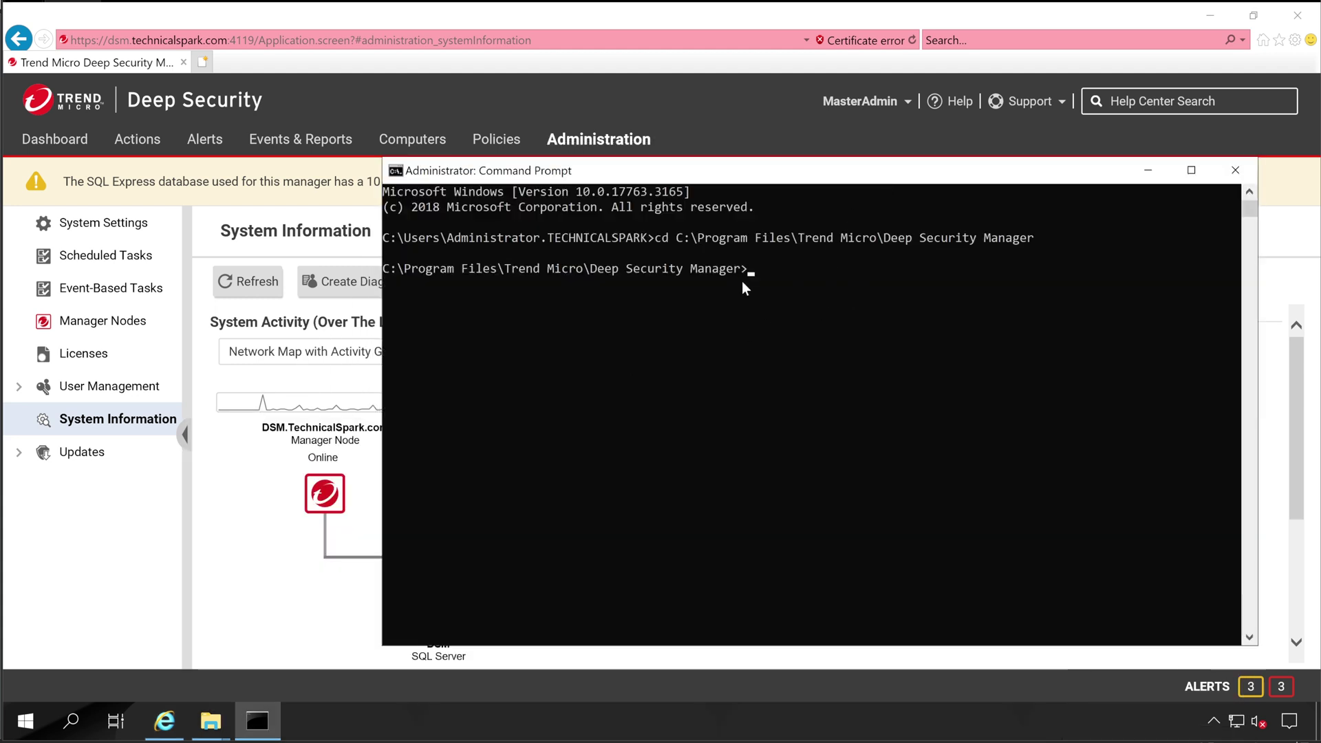
left_click_drag(523, 175, 627, 179)
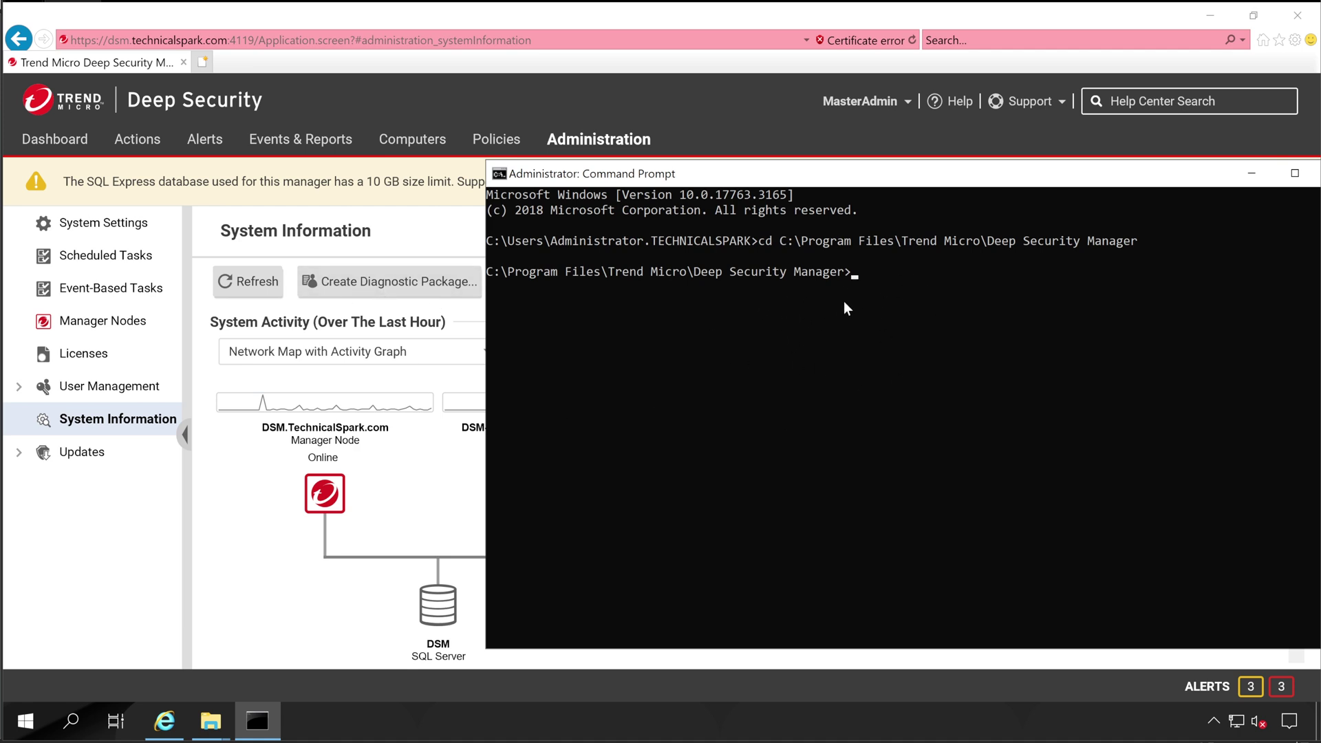
left_click_drag(723, 180, 605, 188)
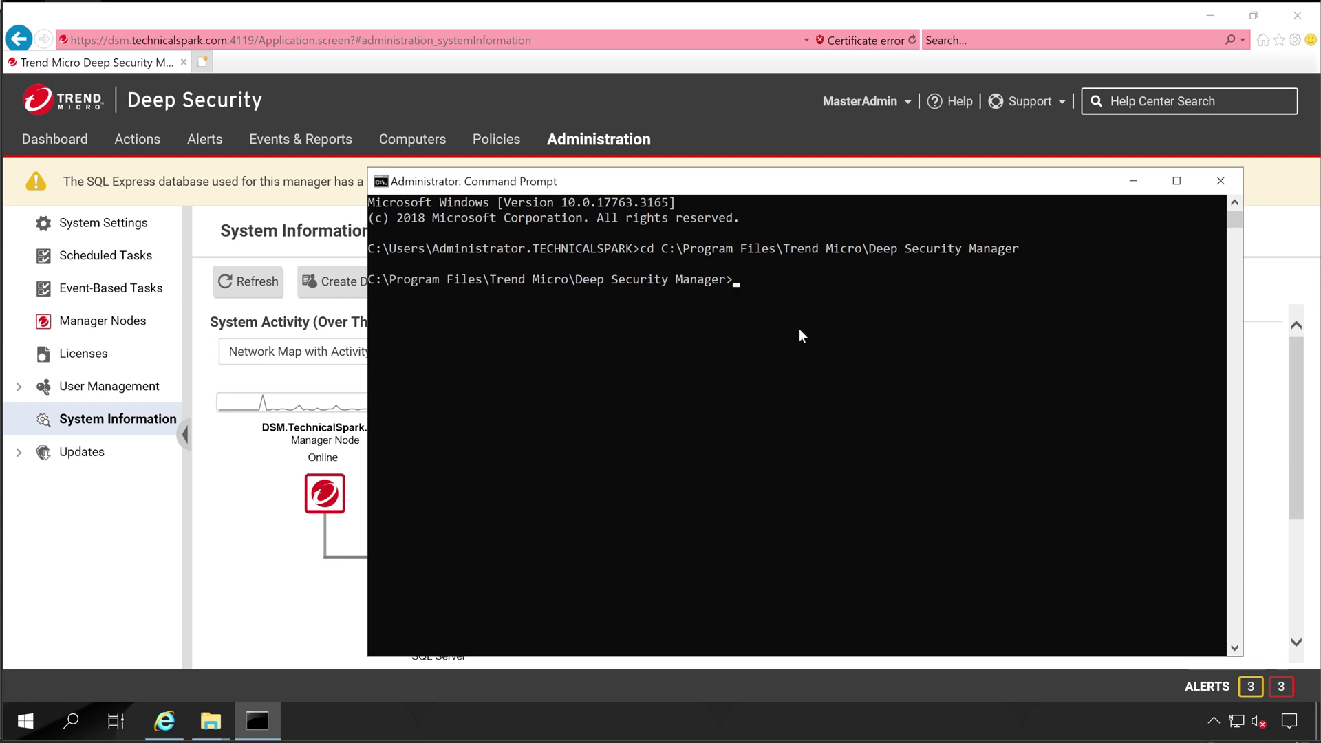
left_click(907, 459)
type("dsm_c -action diagnostic")
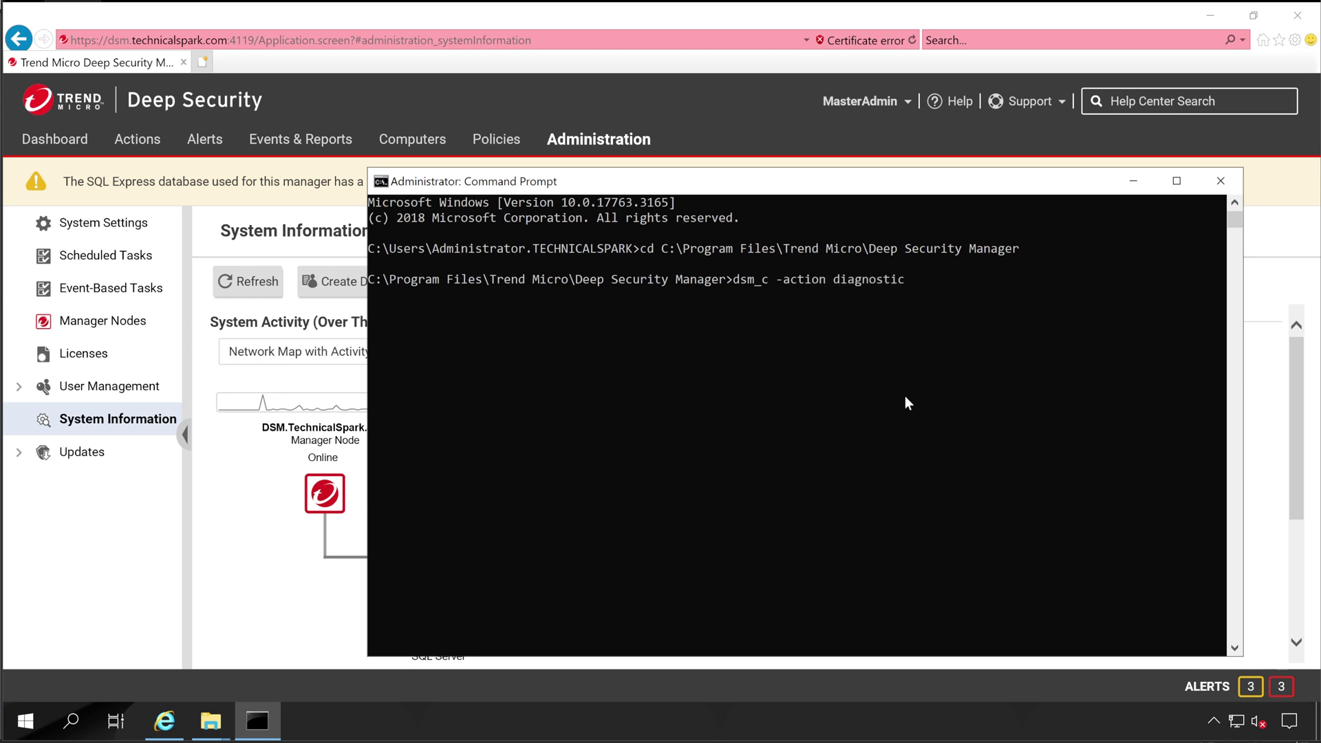
key("Return")
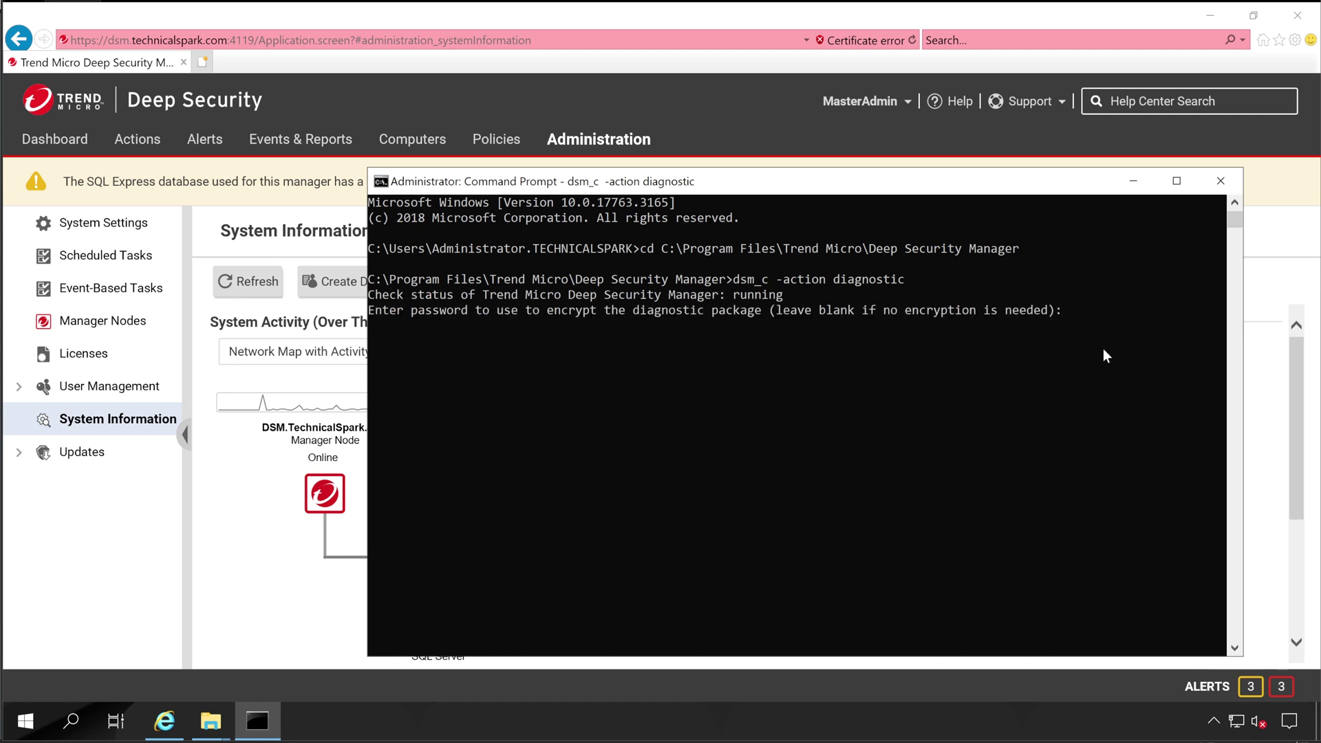
key("Return")
key("Return")
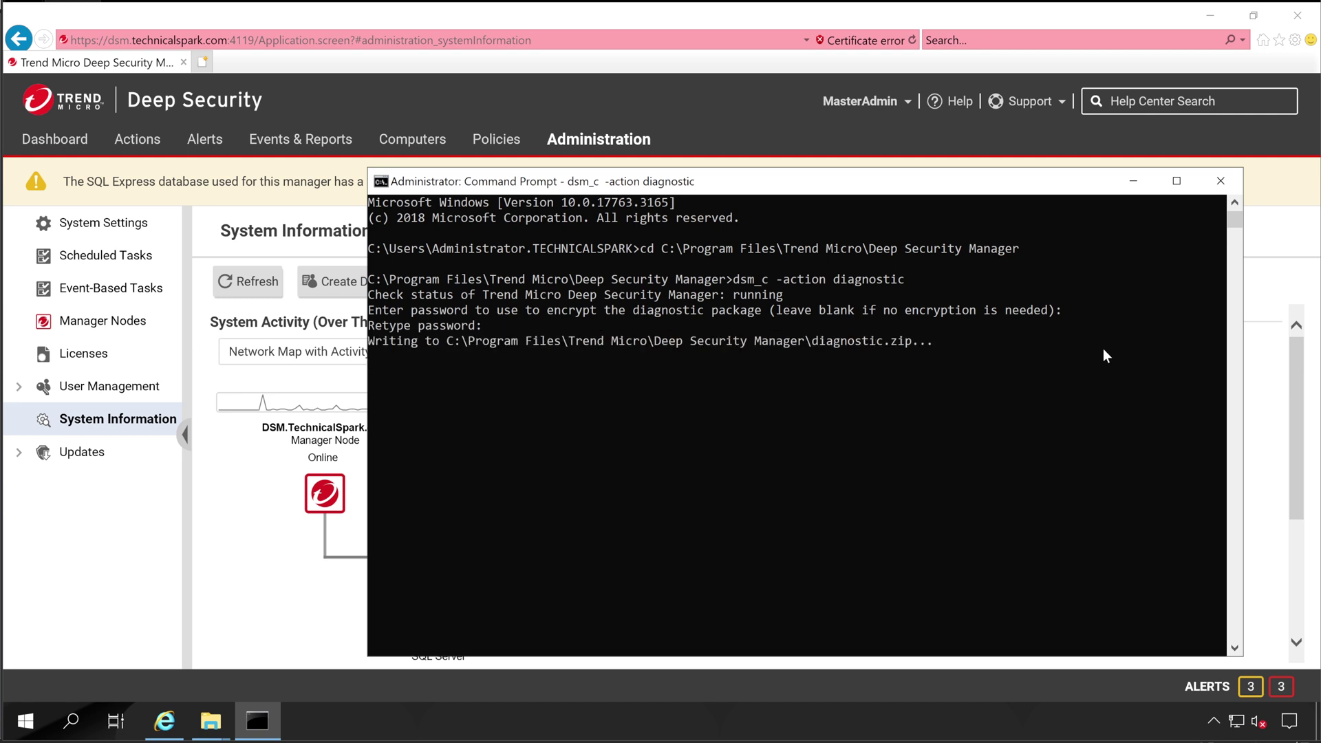
left_click_drag(450, 341, 801, 349)
left_click_drag(688, 308, 754, 447)
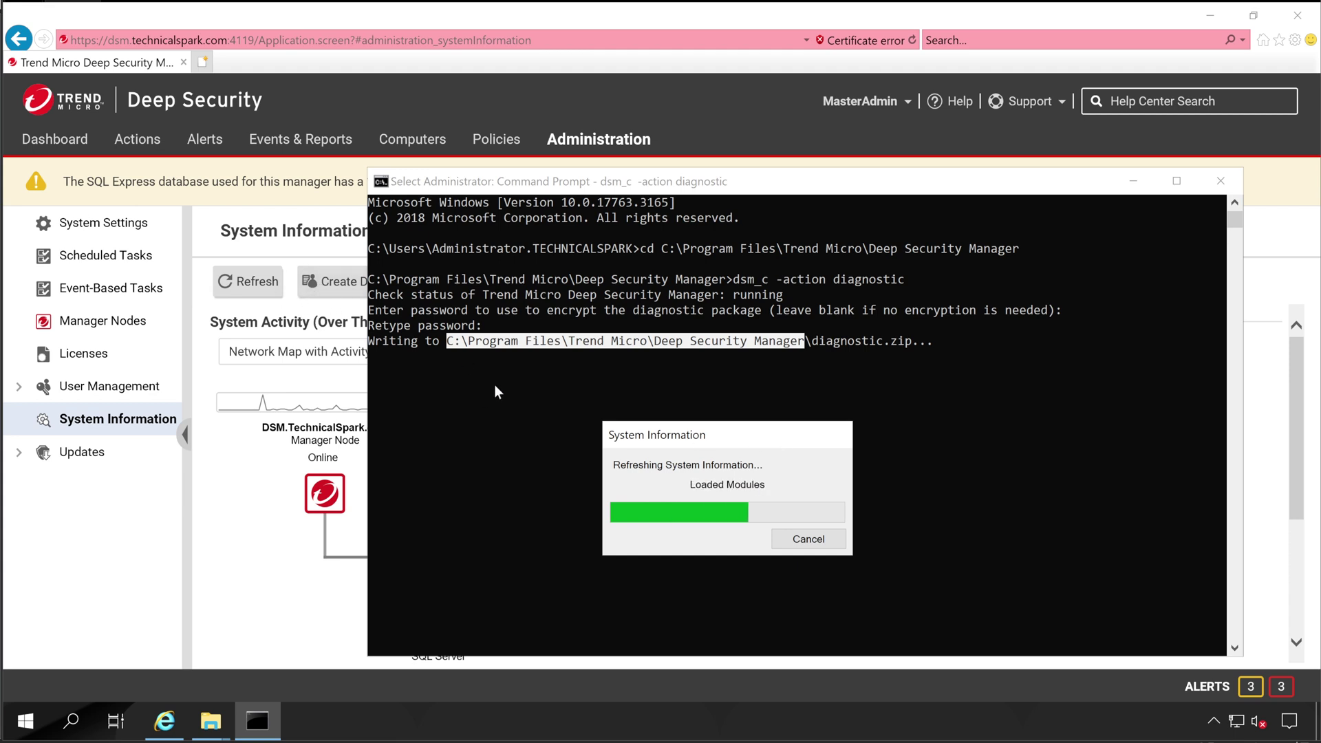
Step: Check diagnostic.zip's size in the folder and confirm the command shows Complete
left_click(589, 443)
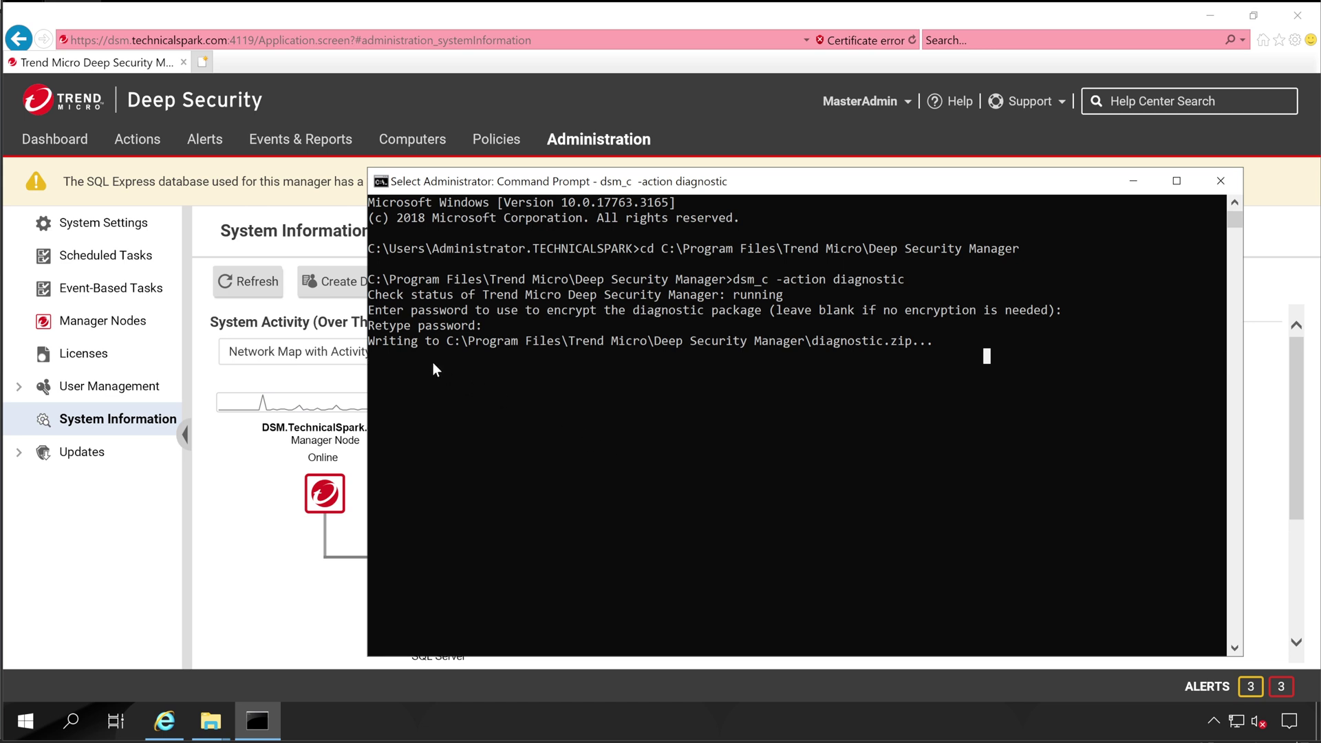
left_click(211, 721)
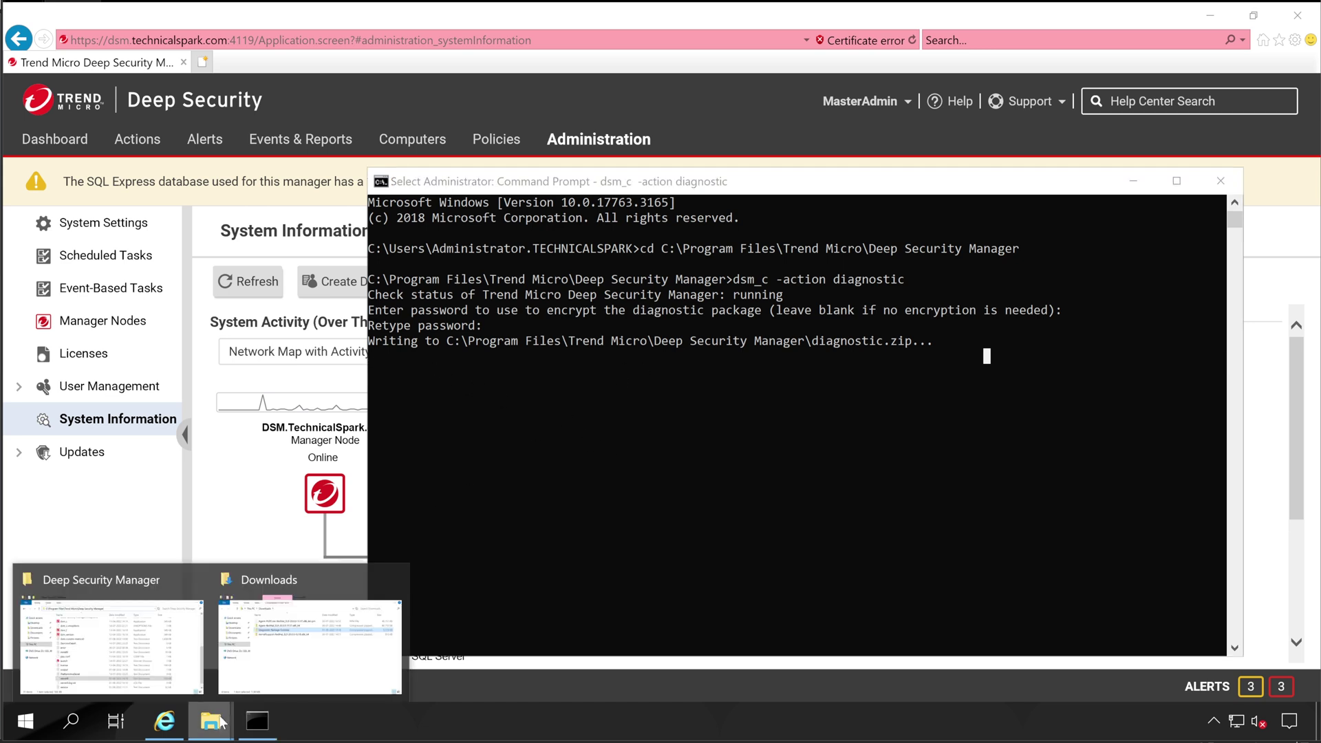
left_click(142, 642)
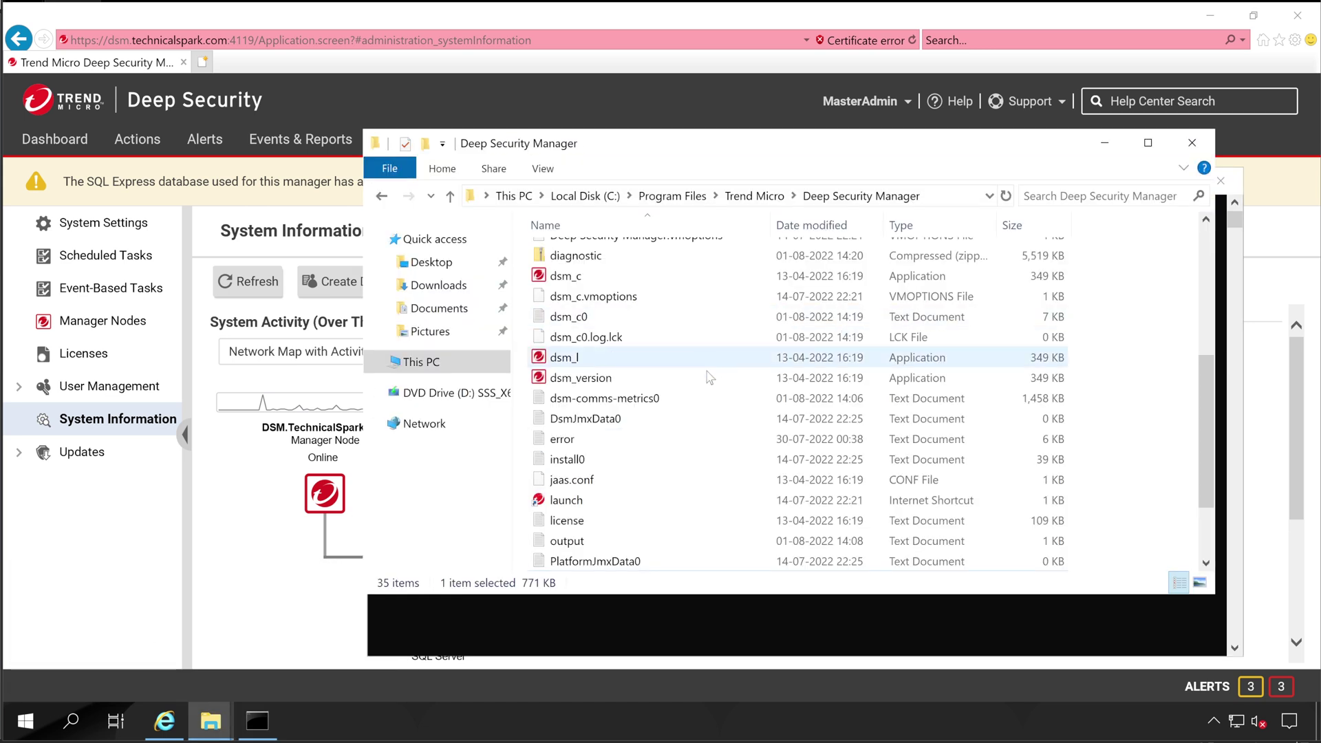
left_click(619, 260)
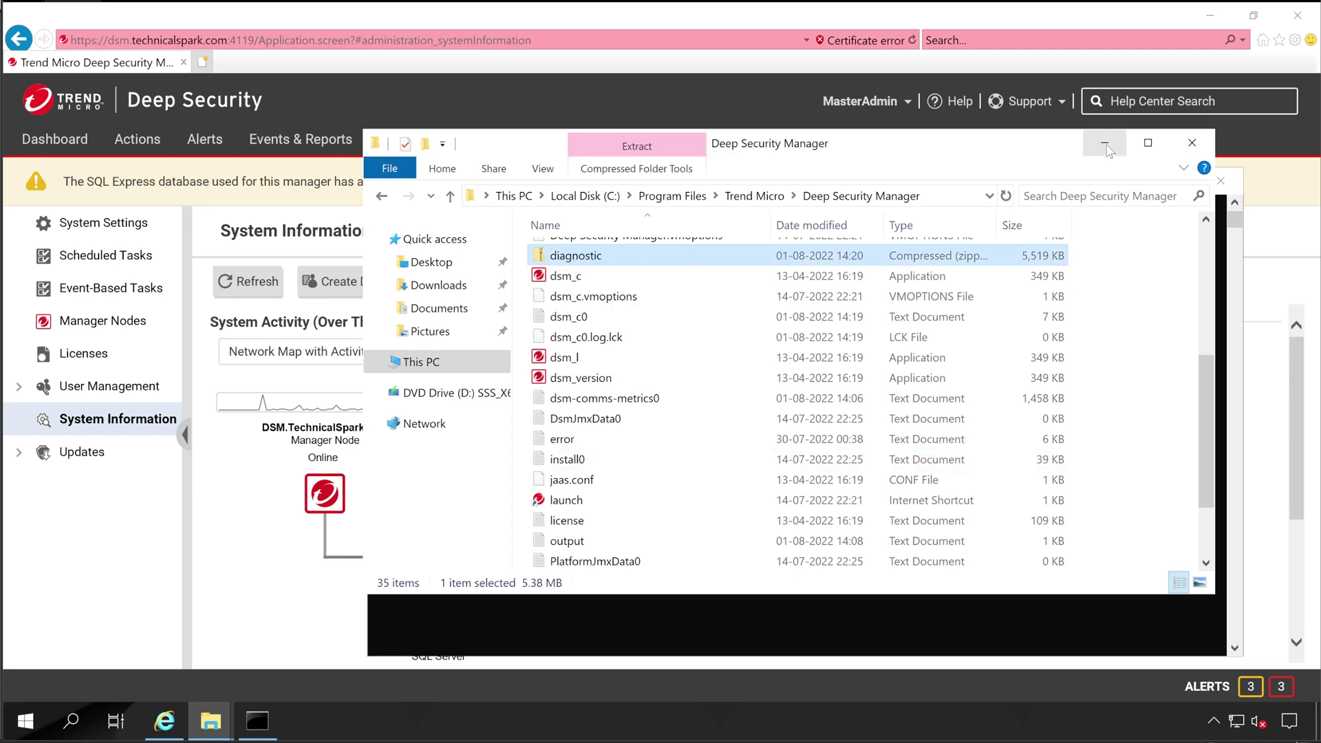
left_click(915, 623)
key("Escape")
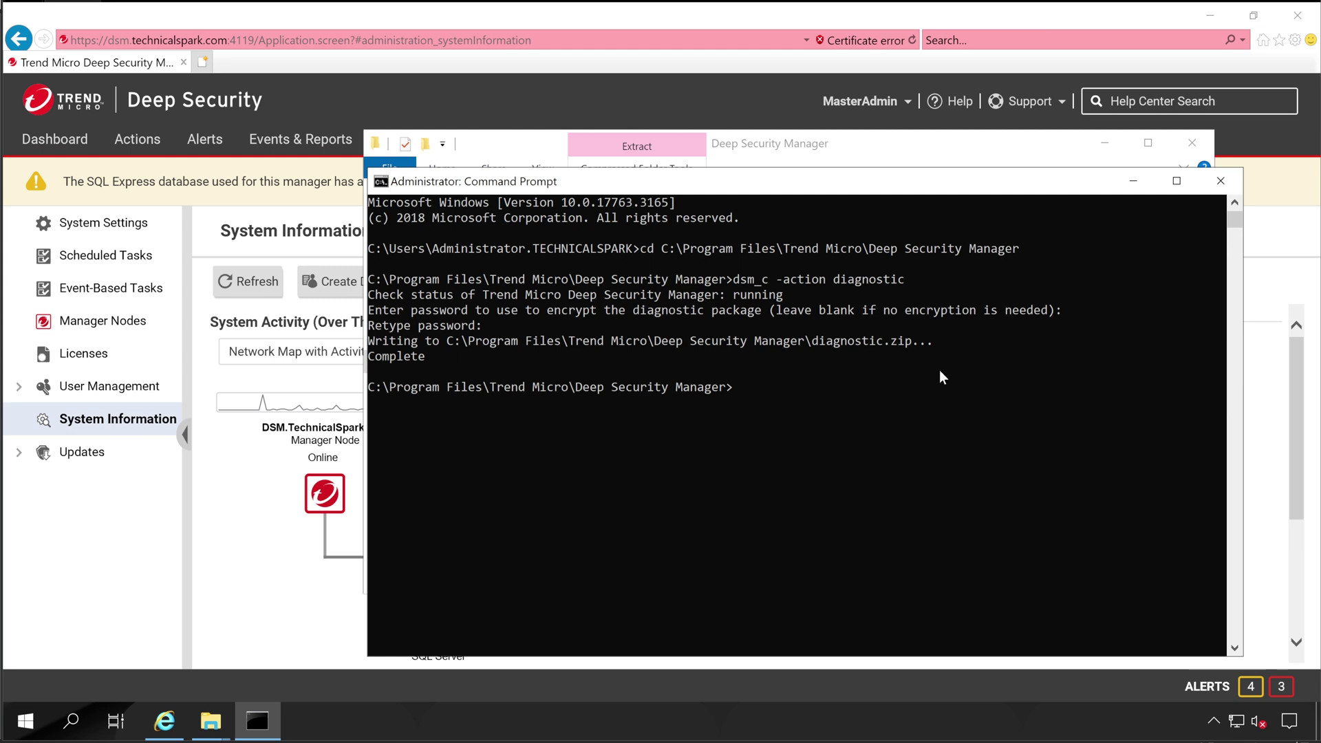
left_click_drag(439, 371, 375, 356)
Step: Copy diagnostic.zip and go to the Downloads folder
mouse_move(207, 717)
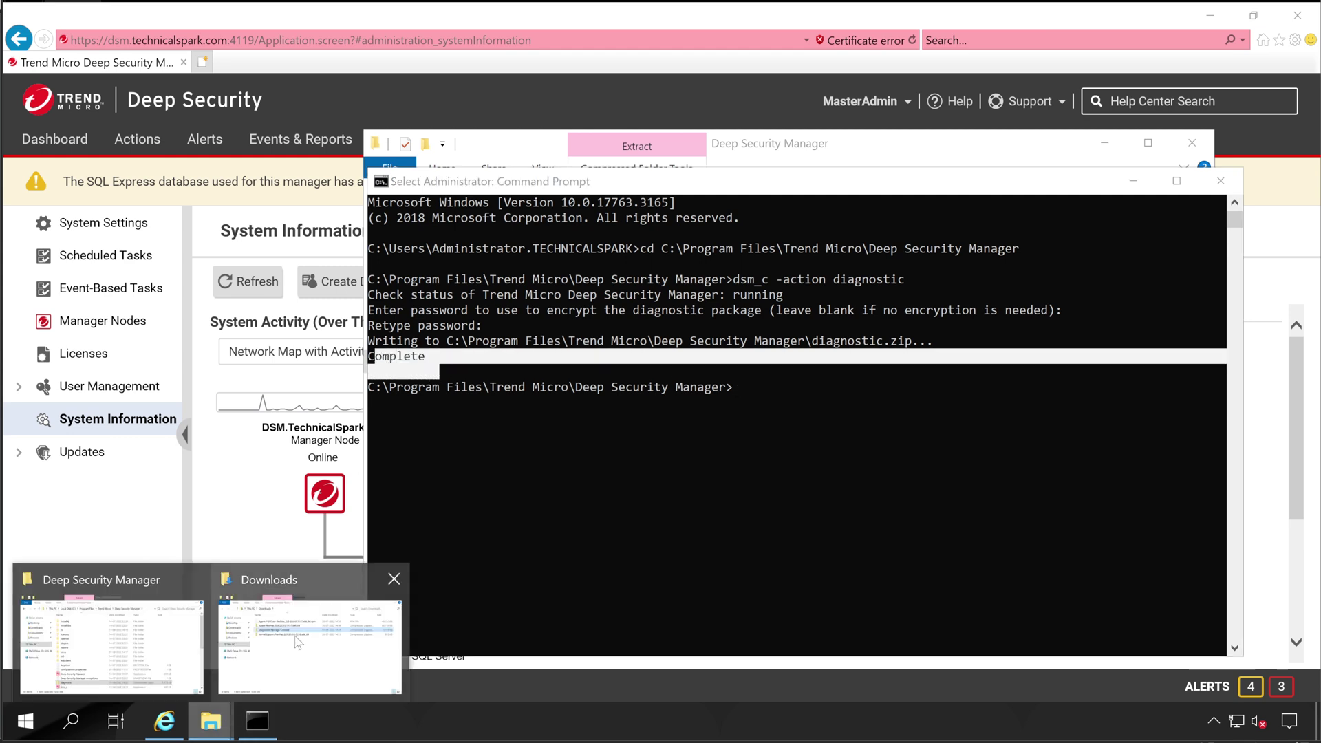
left_click(173, 635)
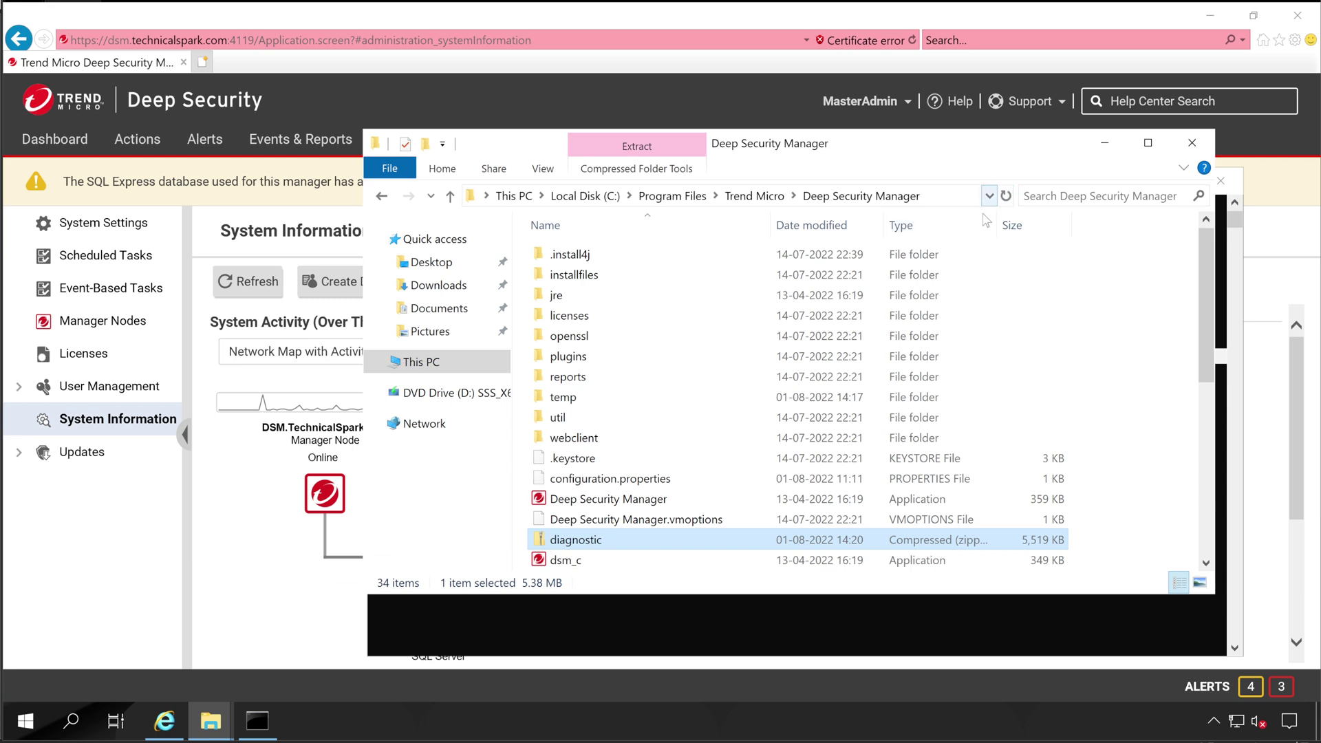
right_click(605, 543)
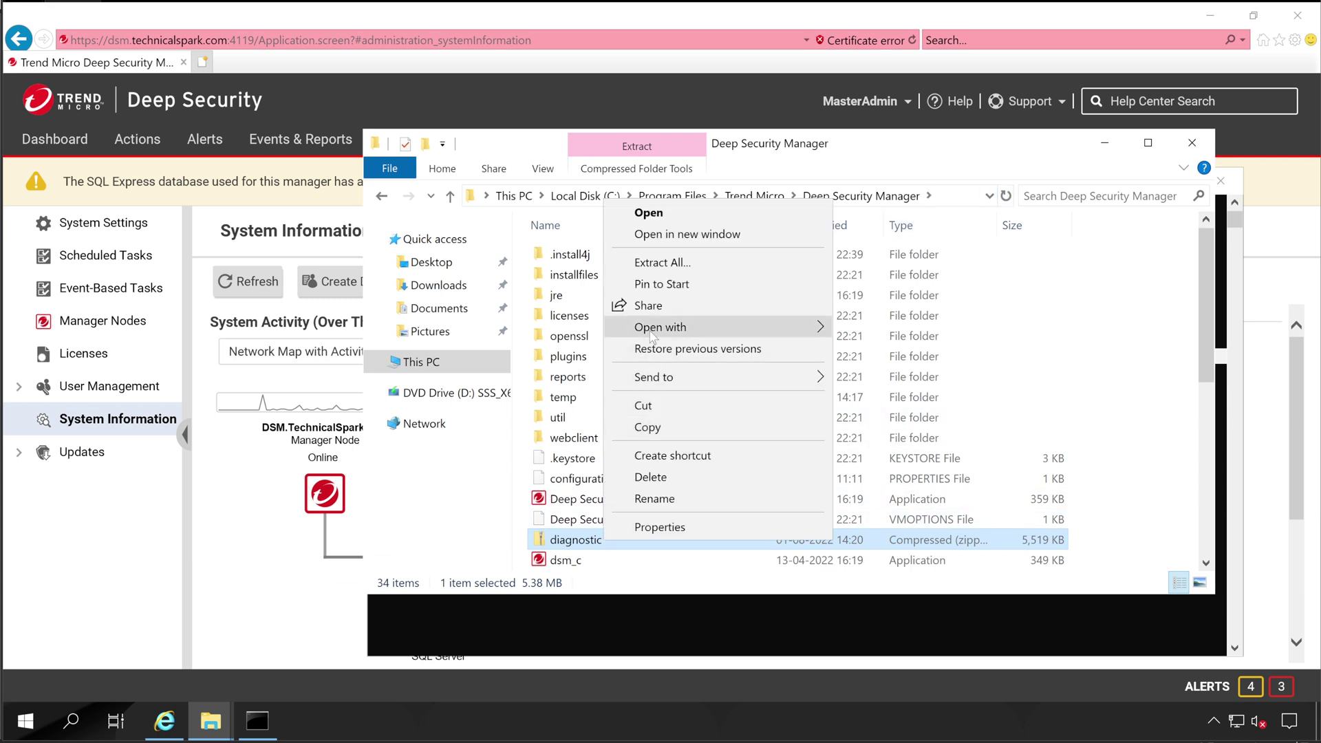
left_click(657, 426)
left_click(438, 285)
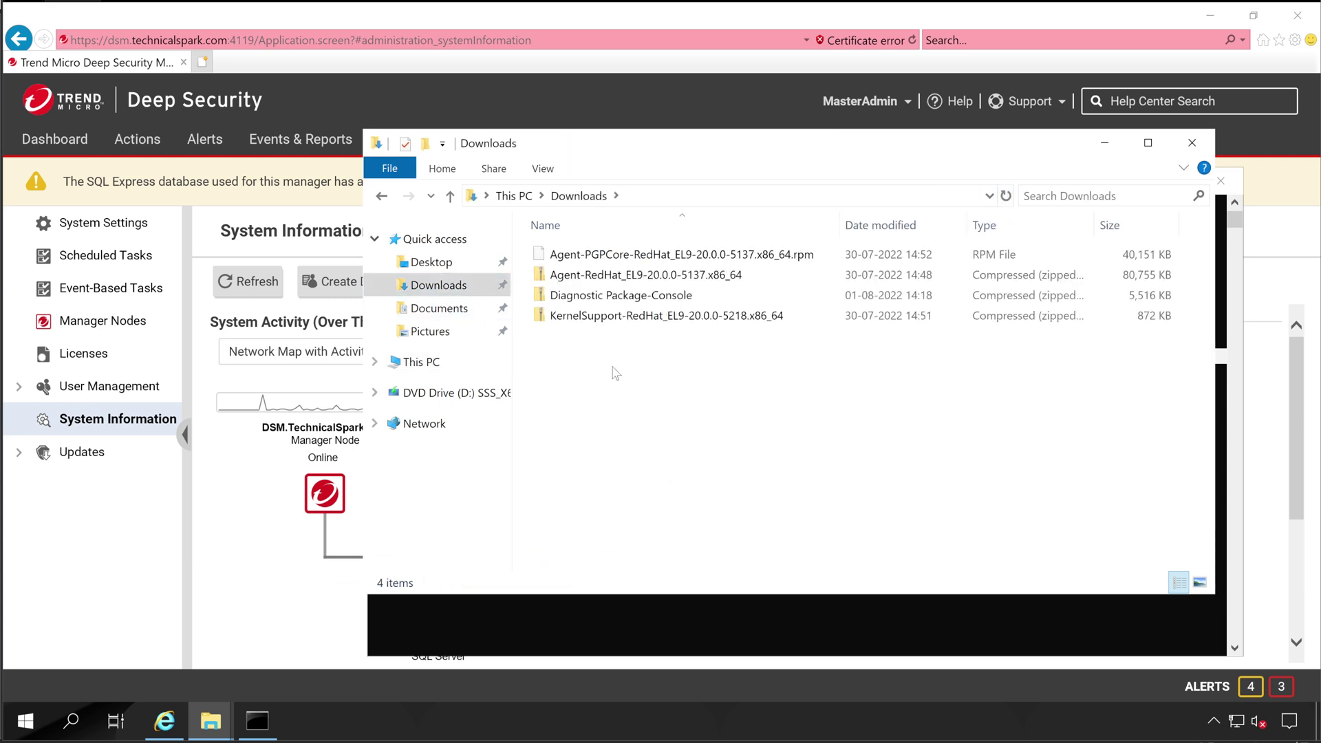
Step: Paste diagnostic.zip into Downloads and browse its contents, including the Manager folder
key("ctrl+v")
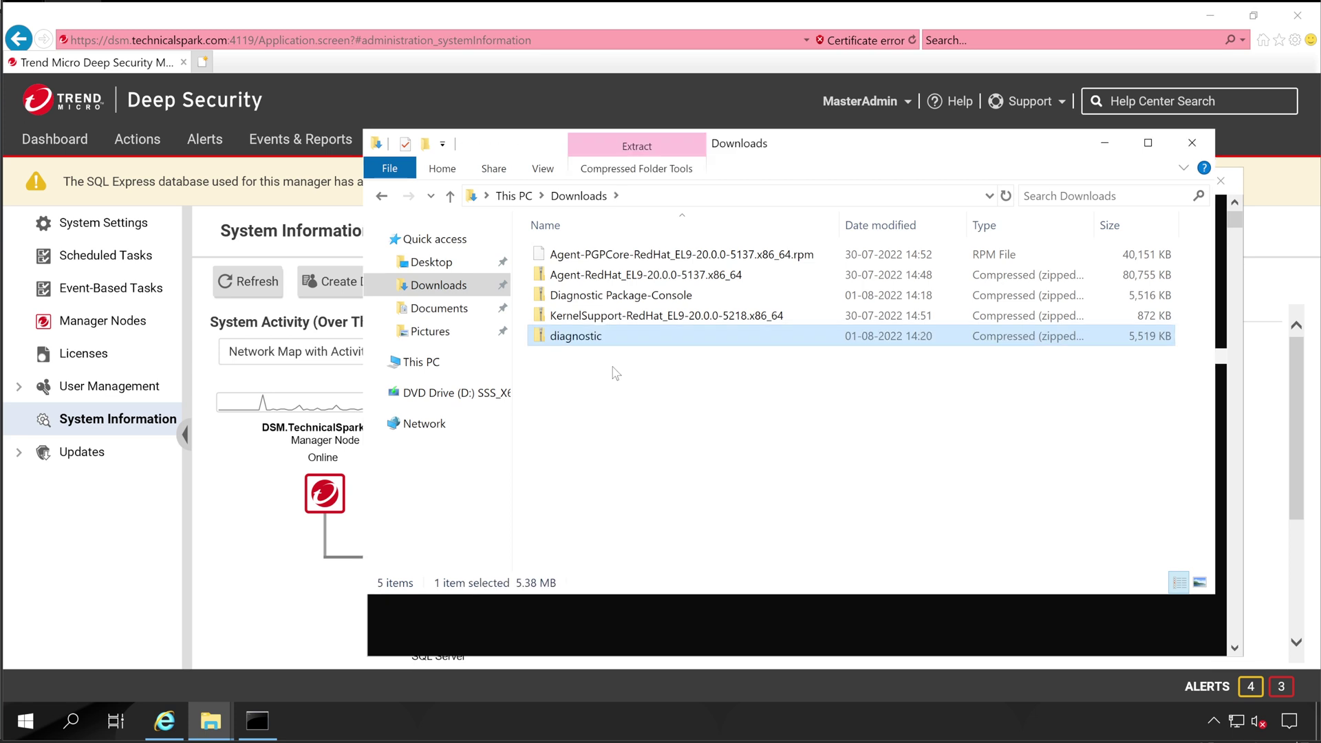
double_click(580, 340)
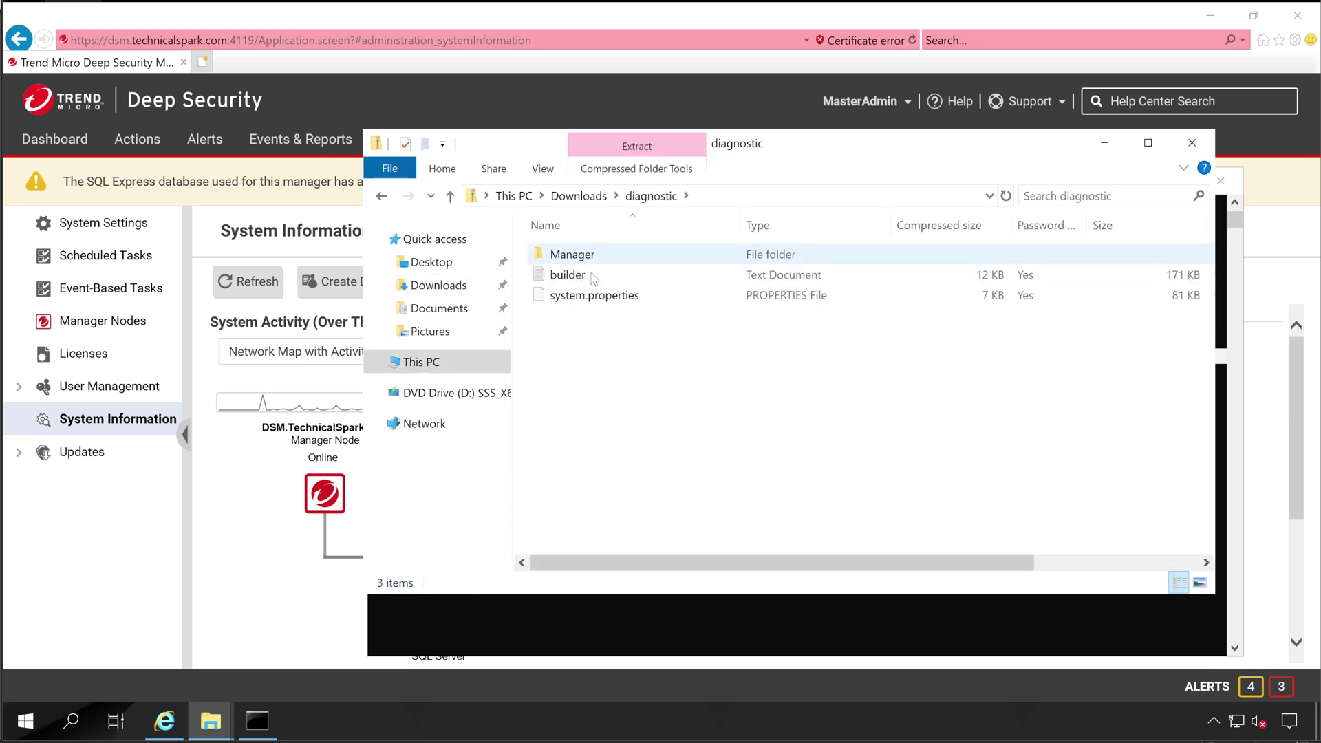
left_click(594, 298)
left_click(580, 276)
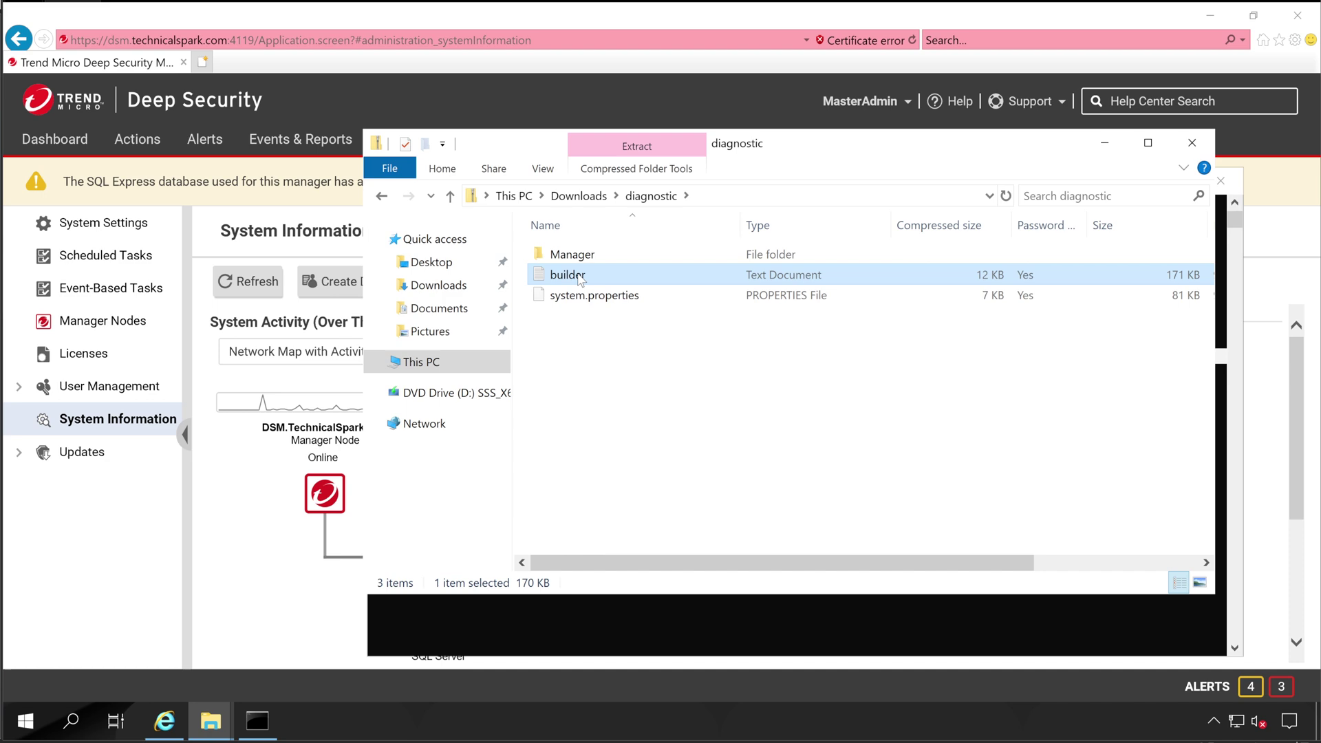
double_click(580, 255)
scroll(608, 248, "down", 4)
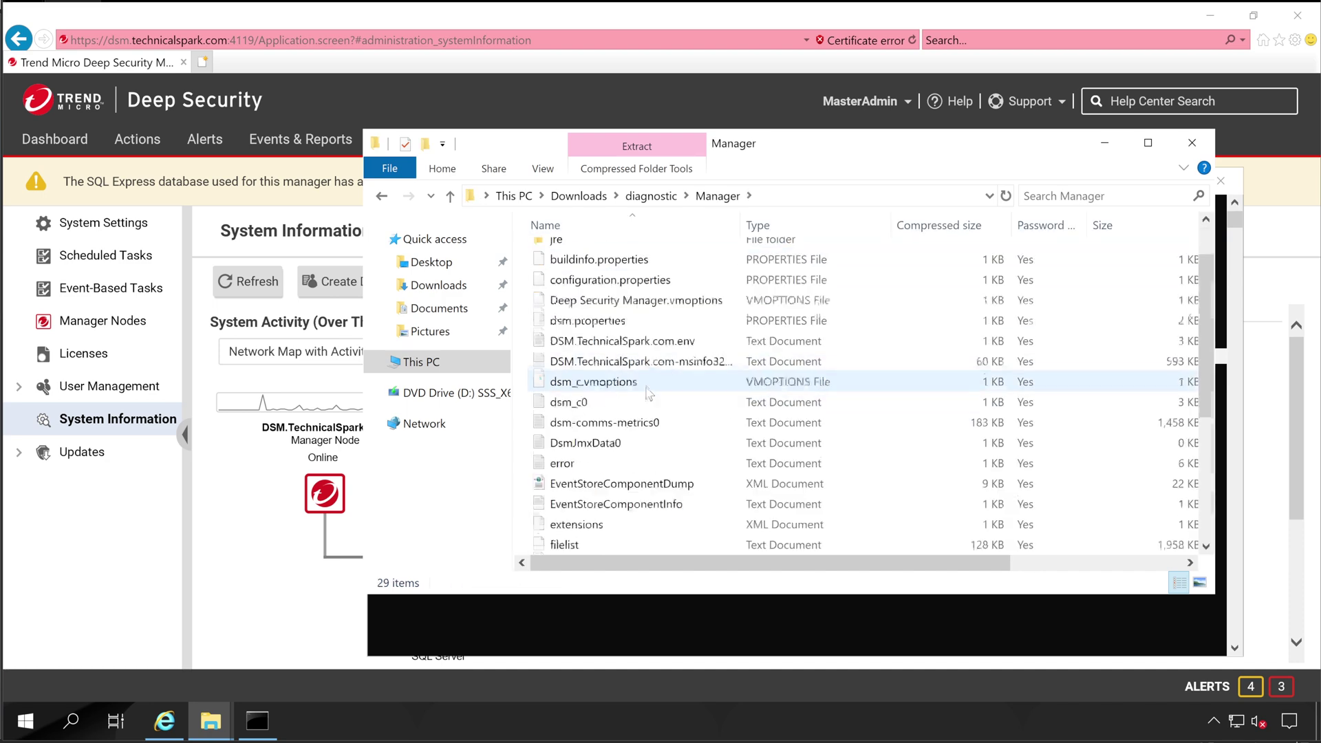
left_click(634, 201)
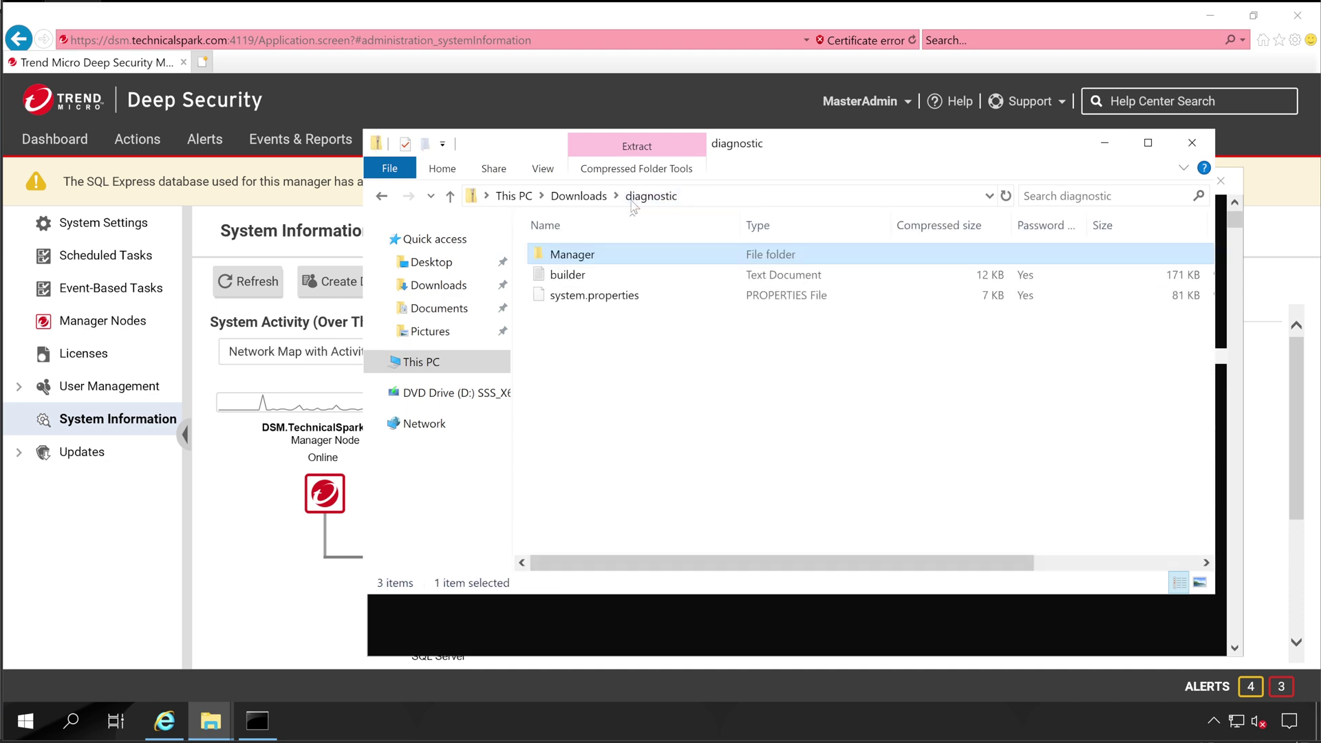
left_click(579, 195)
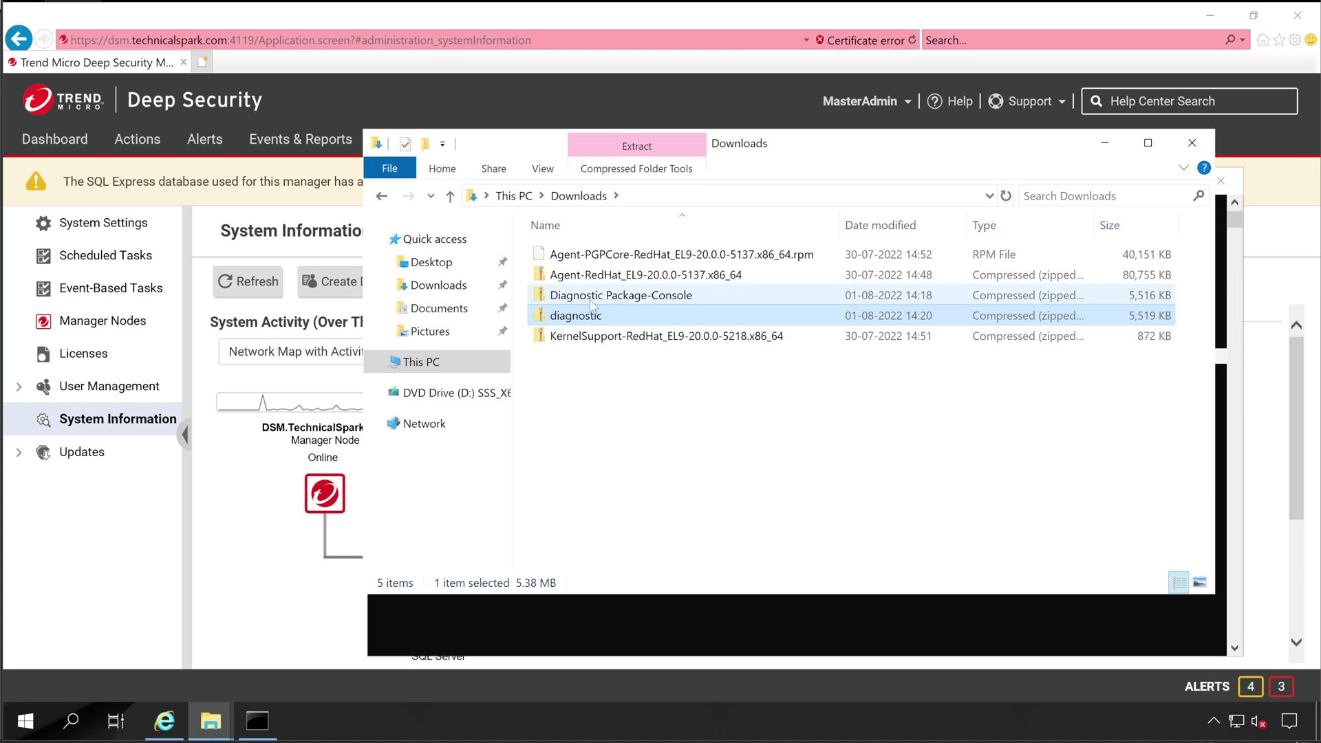
Step: Open the Diagnostic Package-Console zip and look inside its Manager folder
double_click(640, 298)
left_click(608, 254)
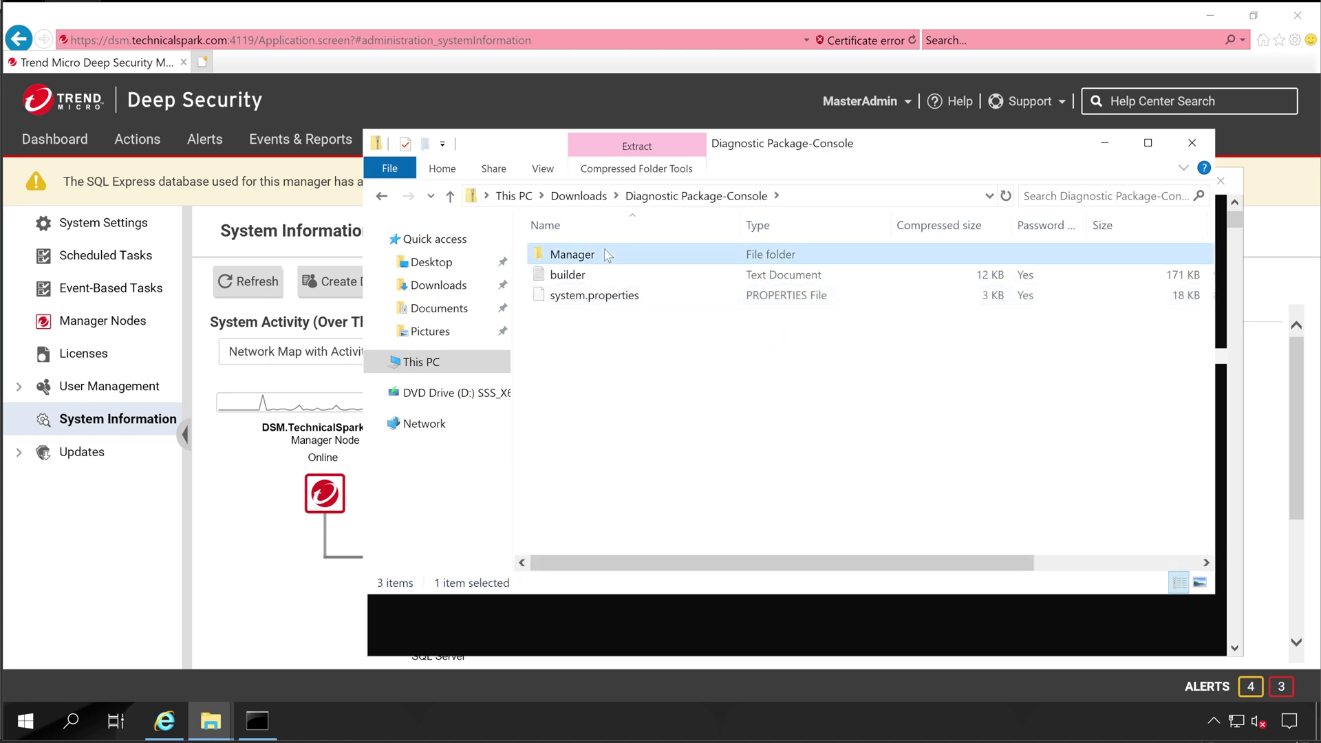
double_click(607, 255)
left_click(703, 198)
left_click(582, 197)
Step: Rename the pasted zip to 'diagnostic - CMD'
right_click(593, 312)
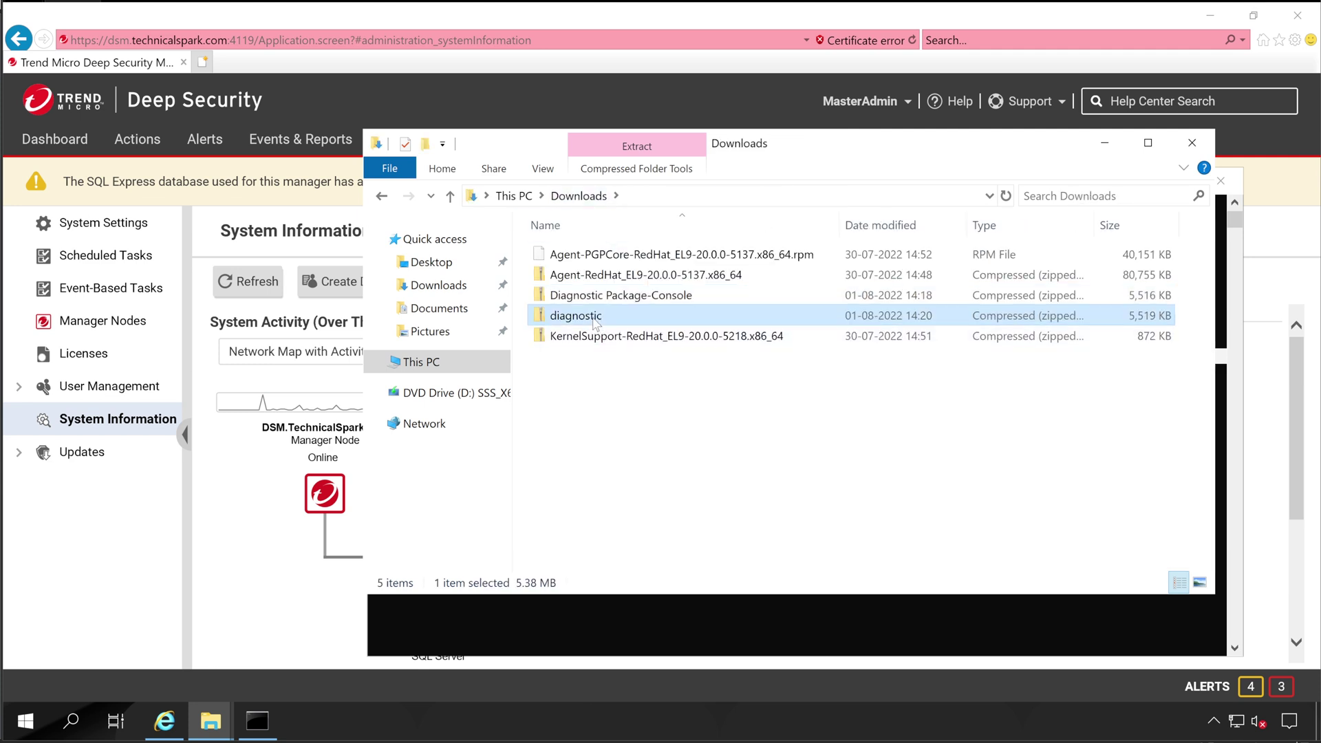
left_click(639, 655)
left_click(616, 317)
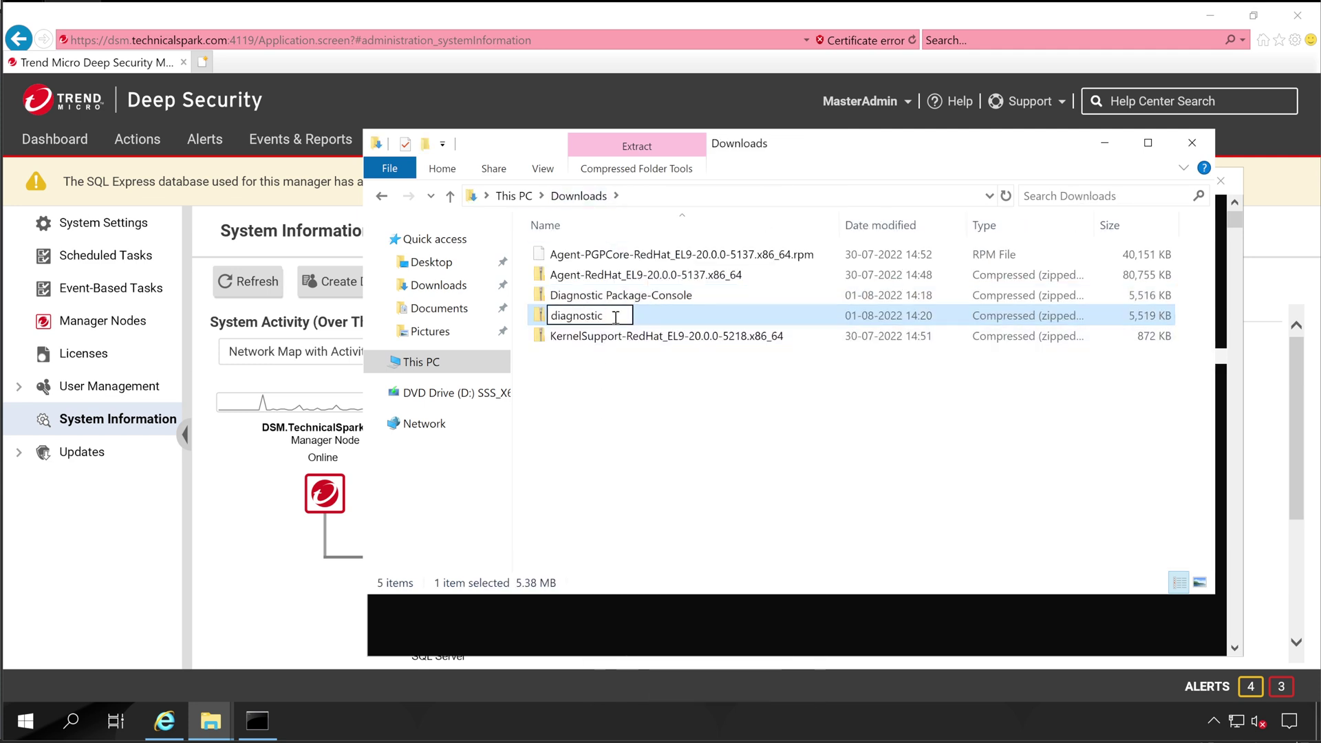
type("- CMD")
key("Return")
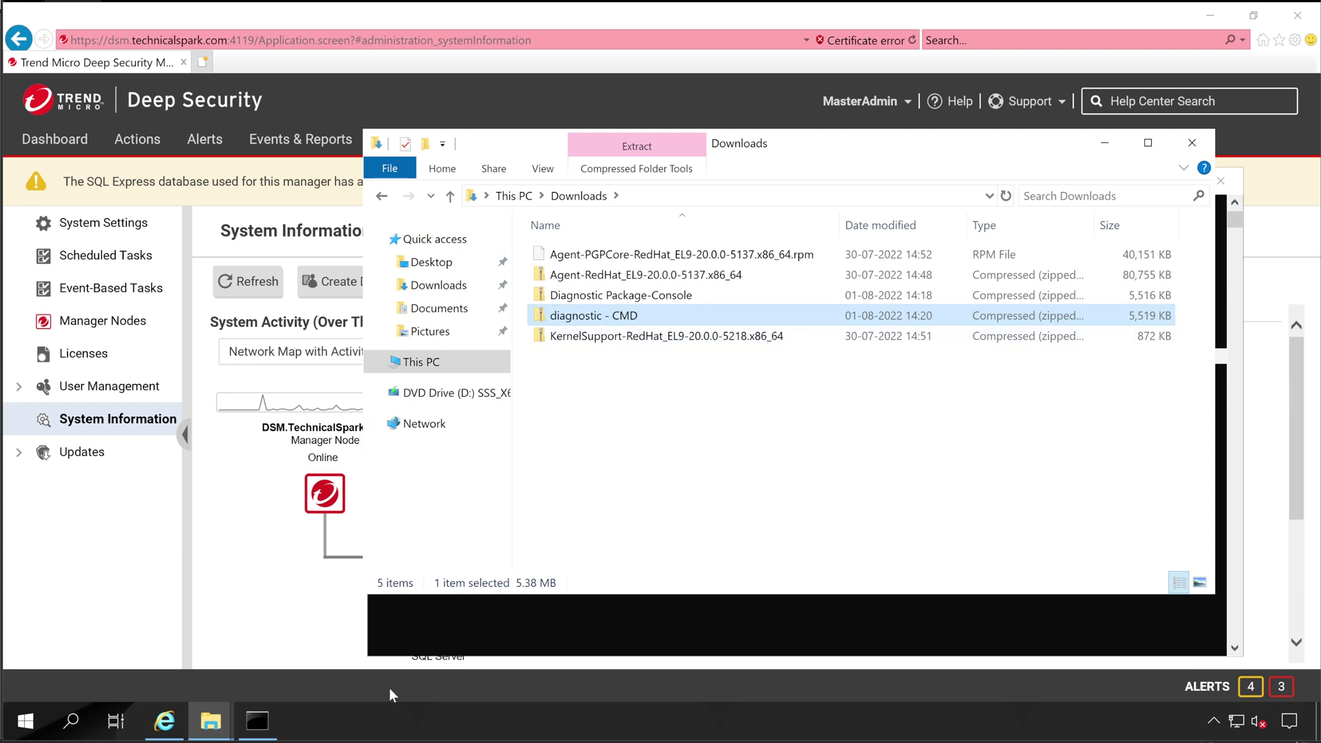
Step: Return to the console package's Manager folder and scroll through its 28 items
left_click(377, 197)
double_click(571, 254)
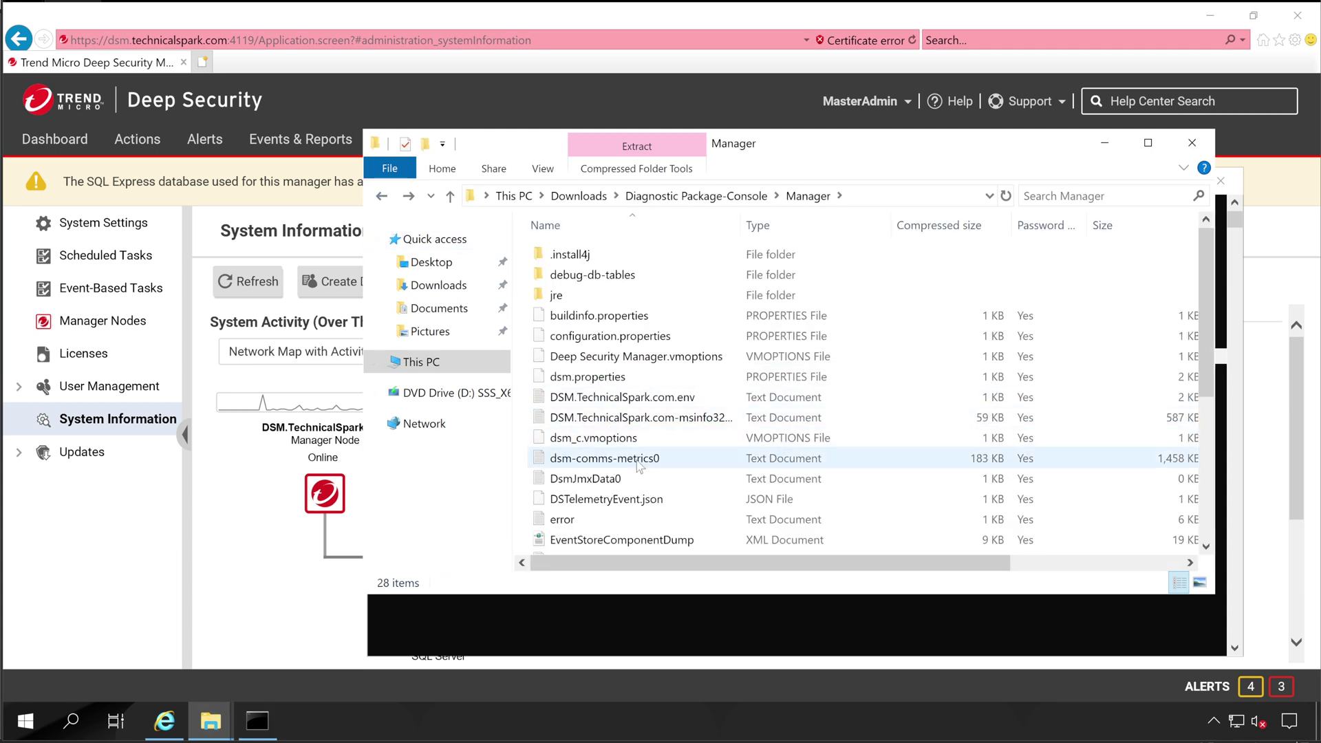
scroll(671, 441, "down", 5)
Step: Minimize the extracted package folder and show the Computers list with WS2K19-DC01 selected
left_click(542, 490)
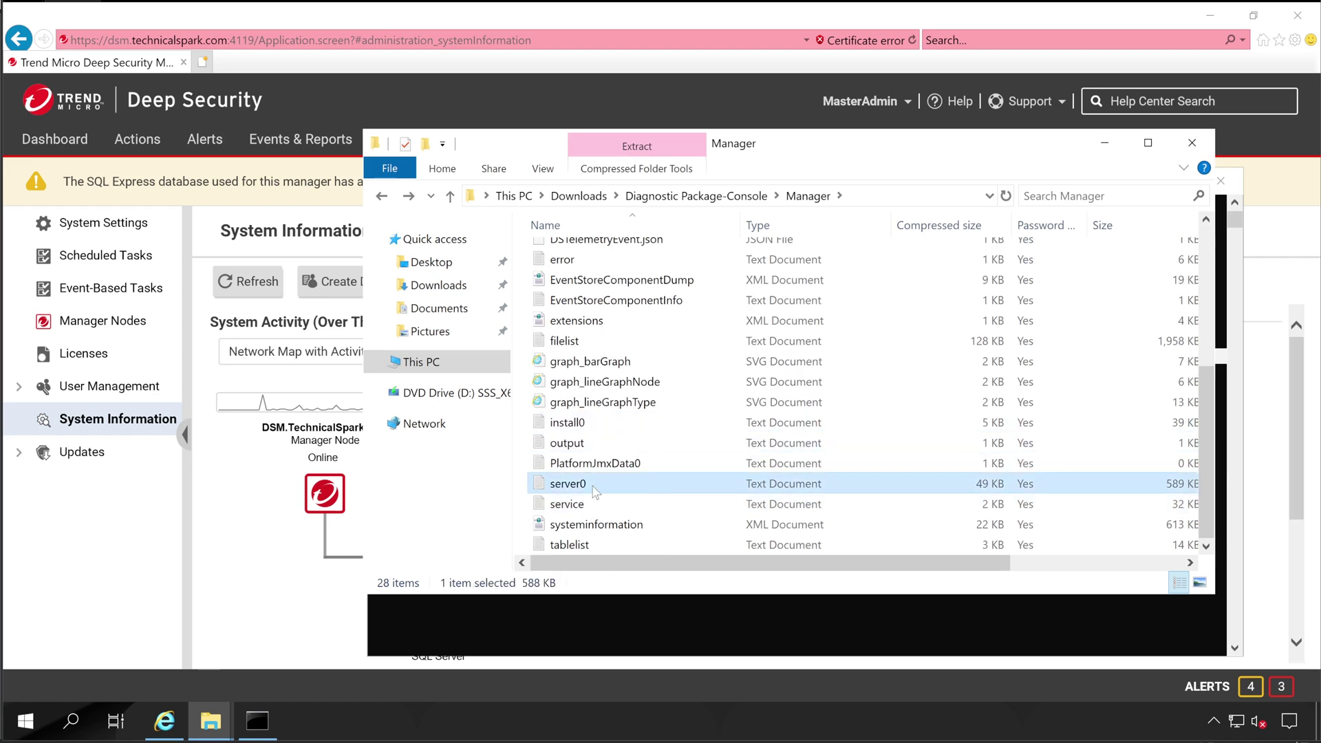
left_click(1099, 152)
left_click(485, 164)
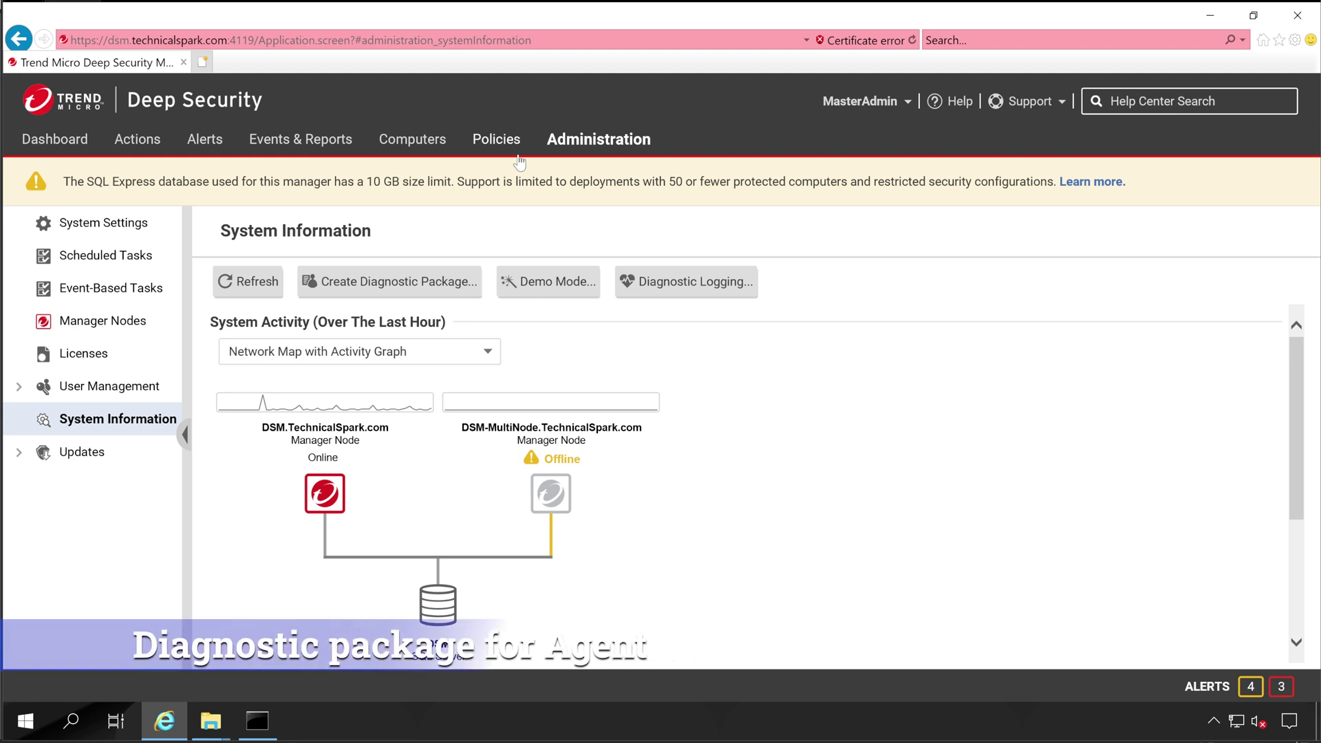
left_click(417, 140)
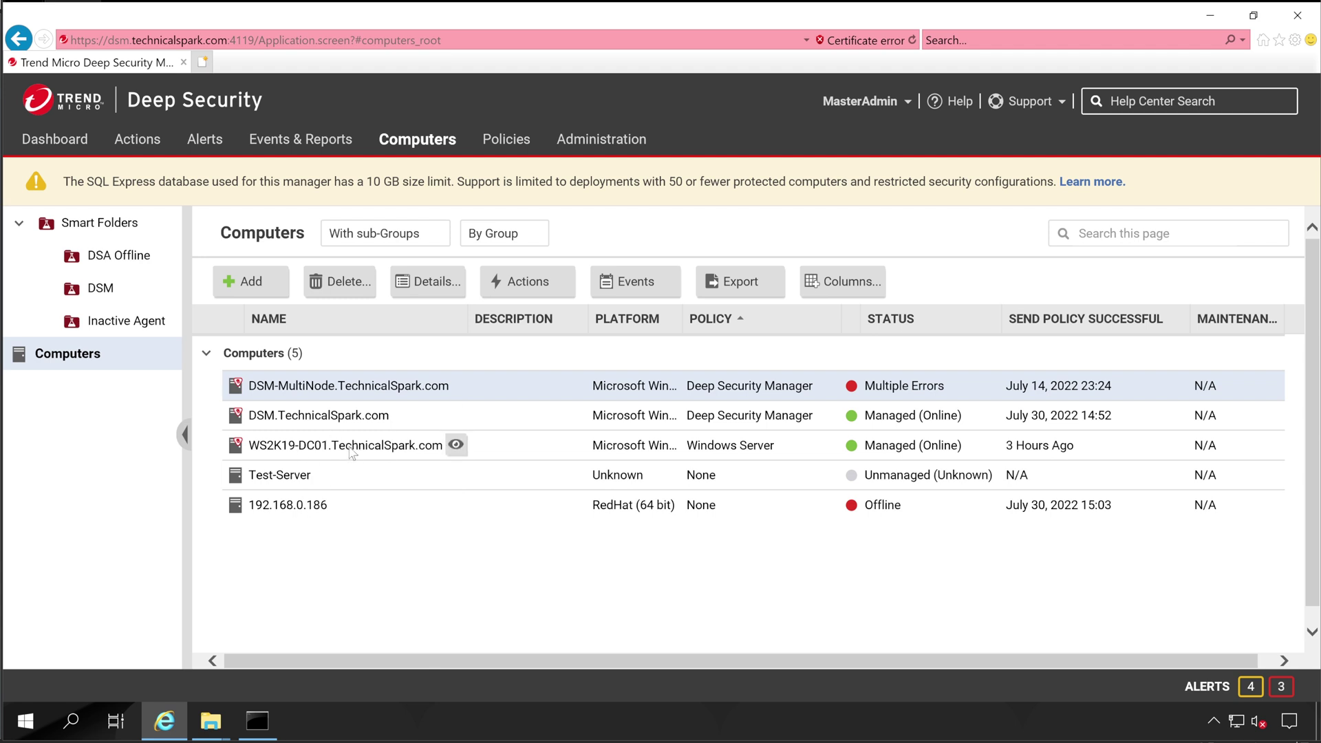
left_click(403, 453)
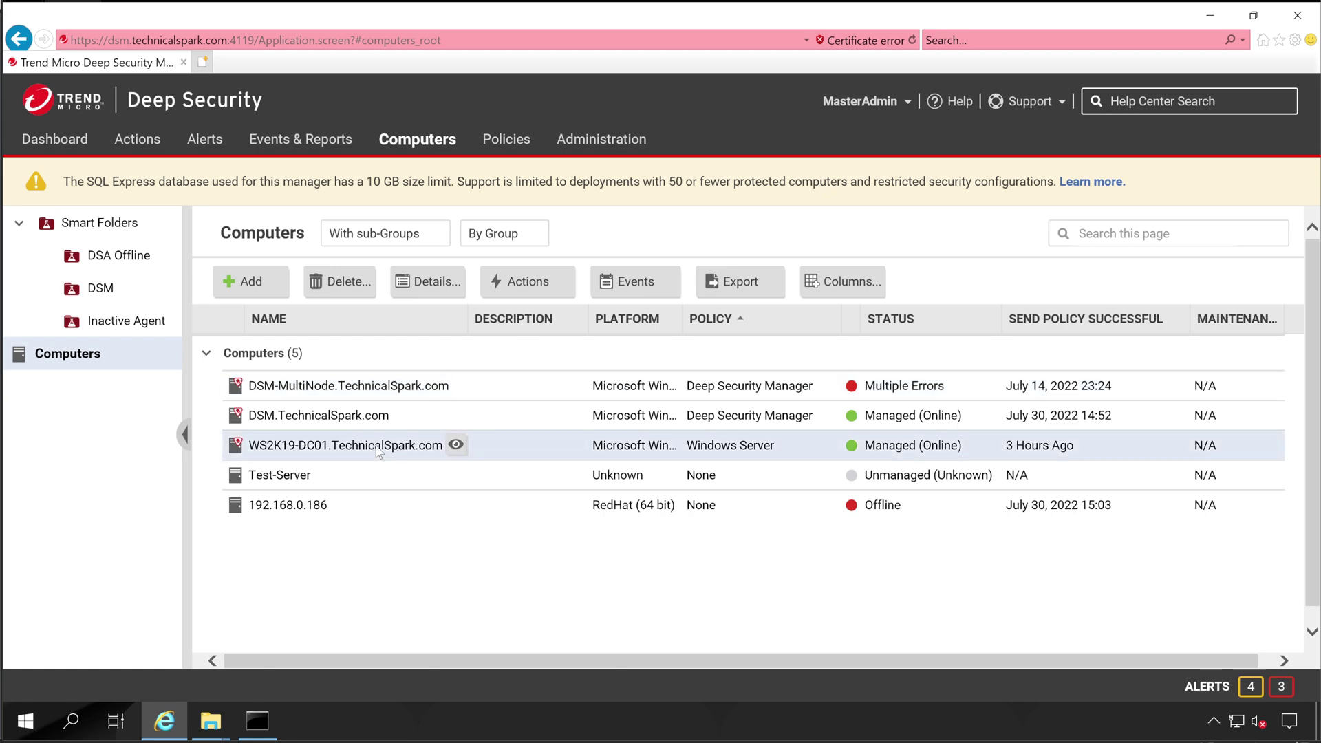
Step: Create a diagnostic package from WS2K19-DC01's Actions tab, leaving System Information unchecked
double_click(374, 452)
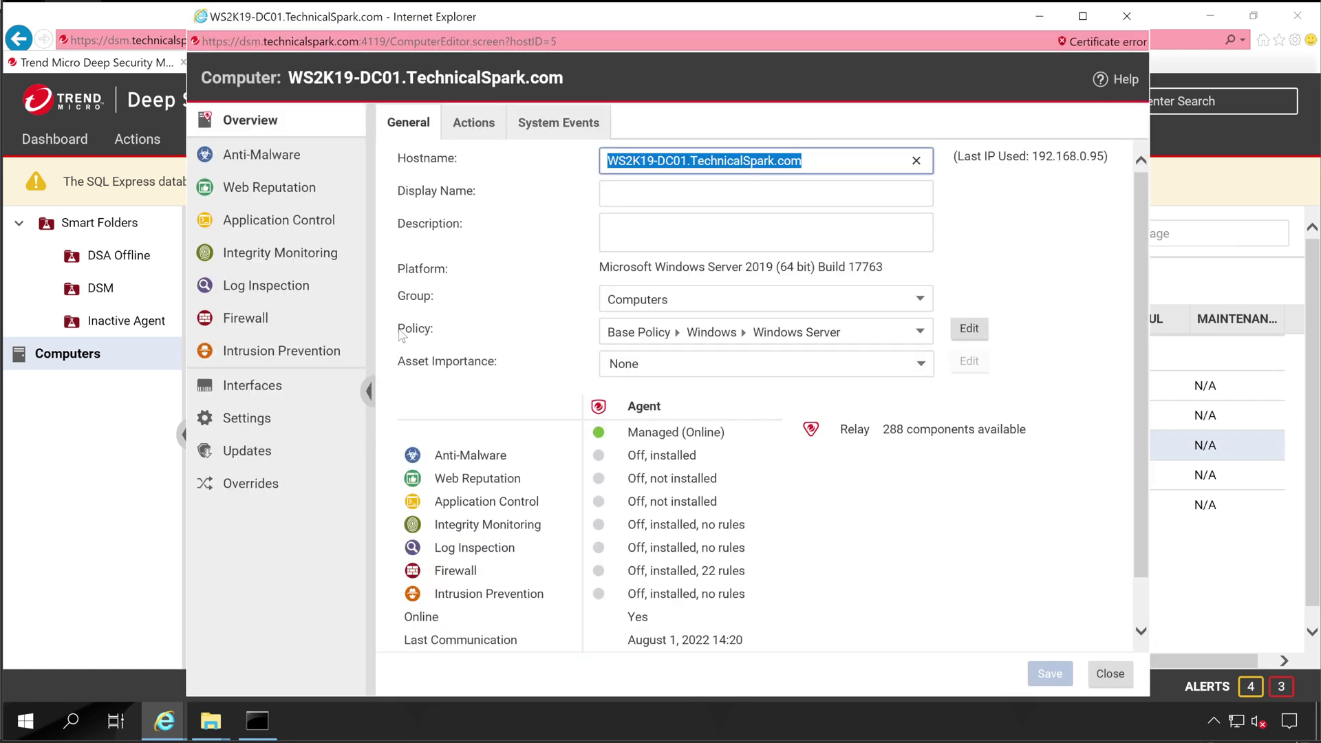
left_click(482, 127)
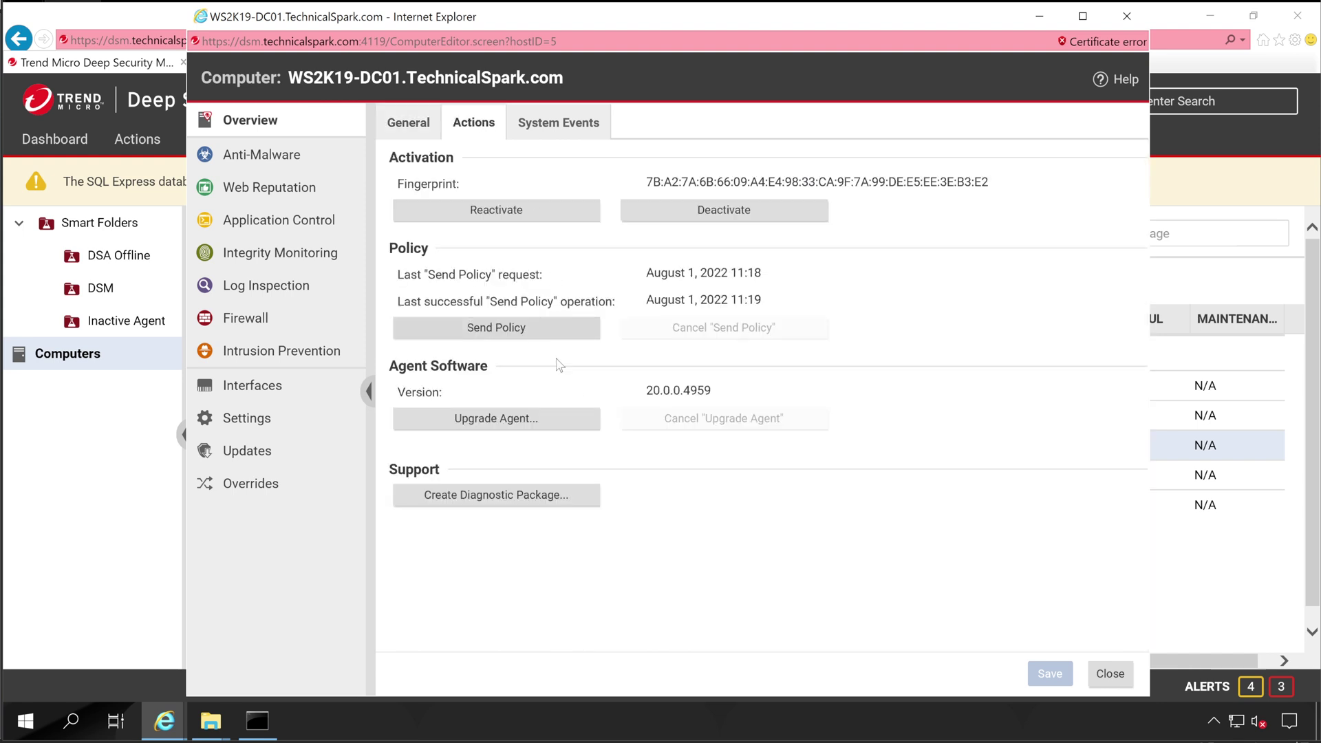
left_click_drag(391, 474, 460, 477)
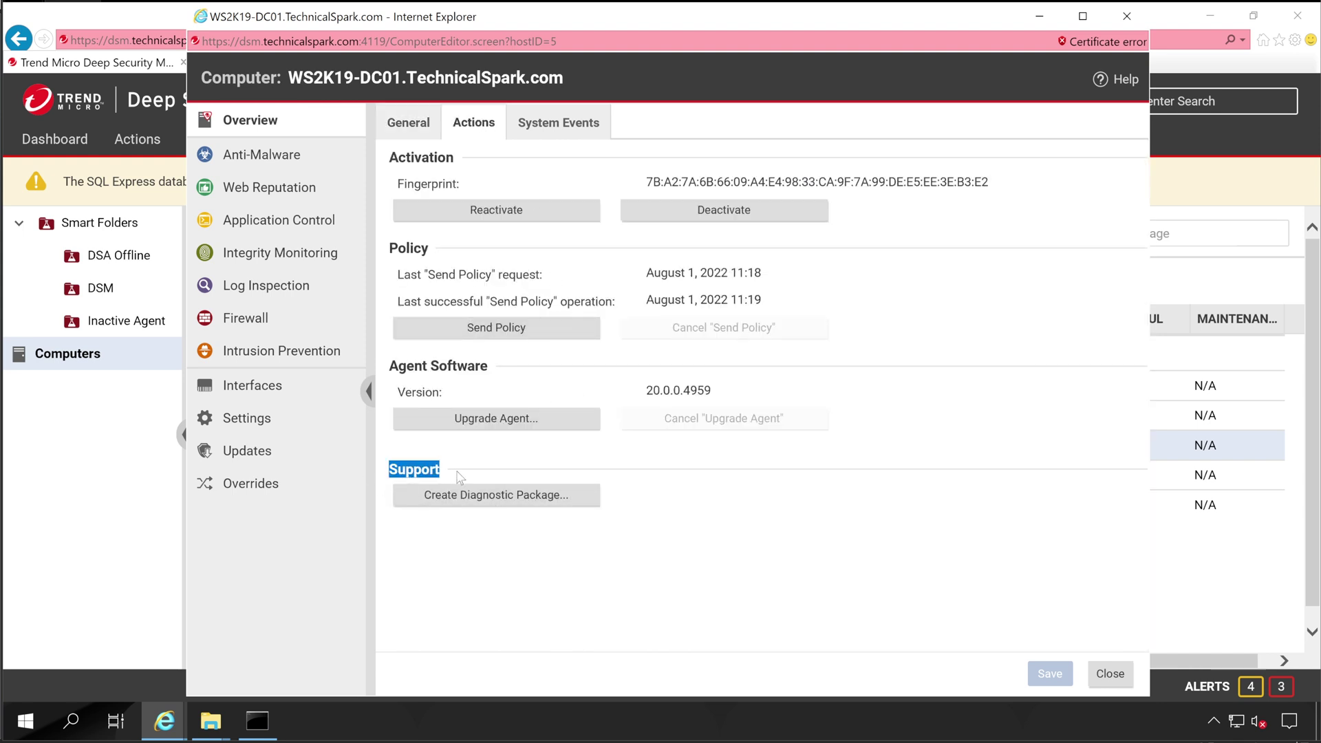
left_click(467, 505)
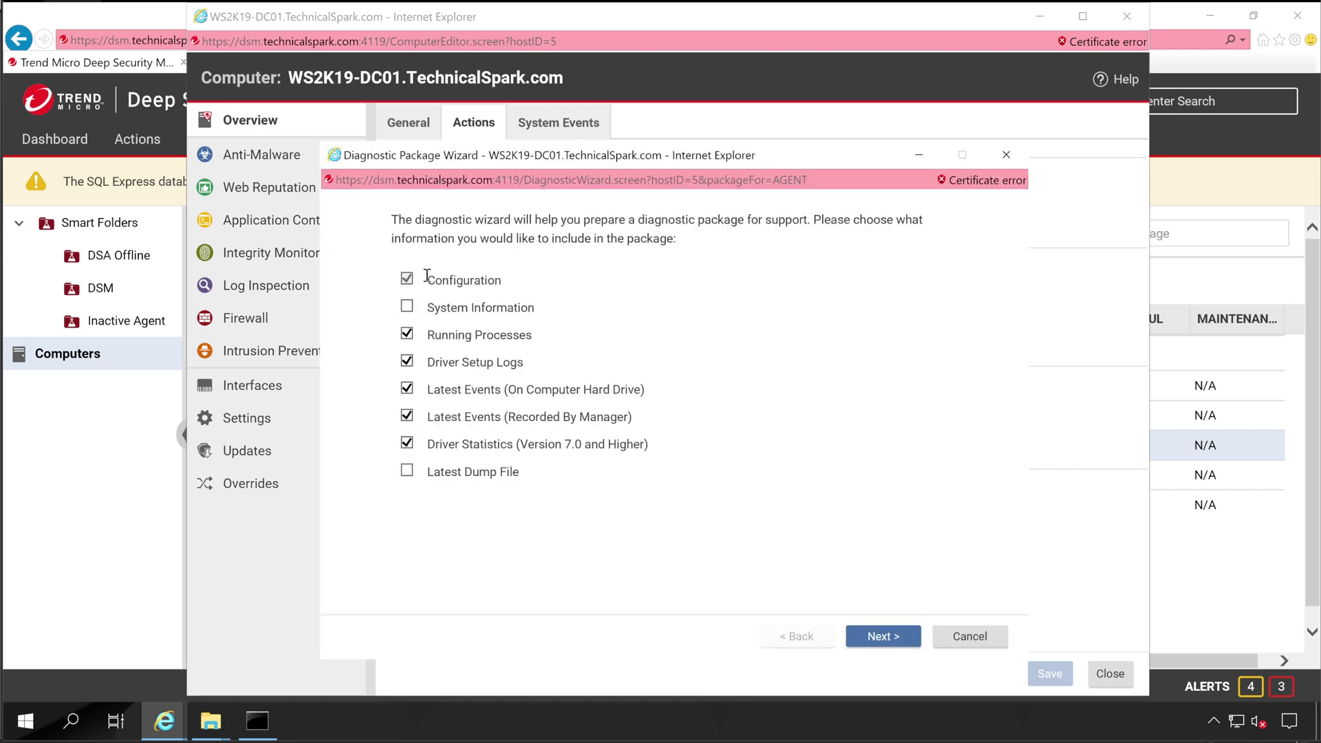
left_click(454, 315)
left_click(459, 310)
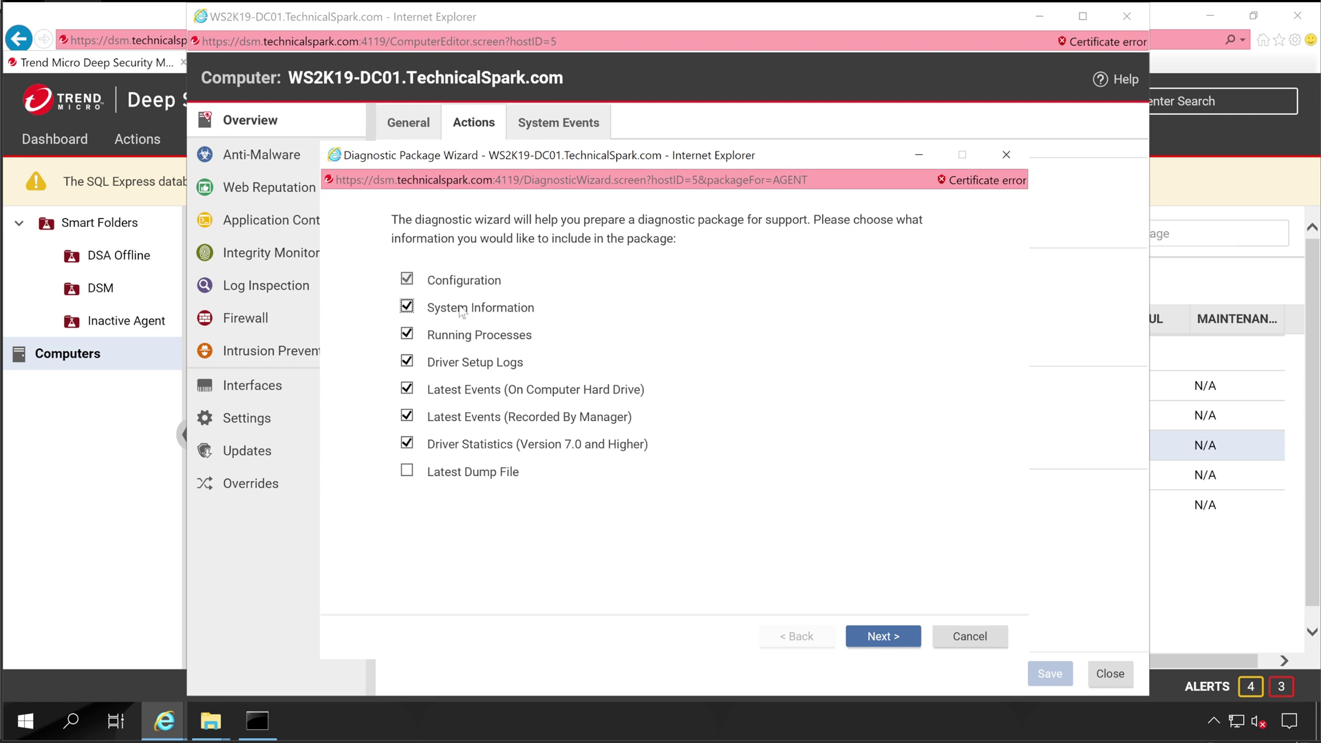
left_click(883, 638)
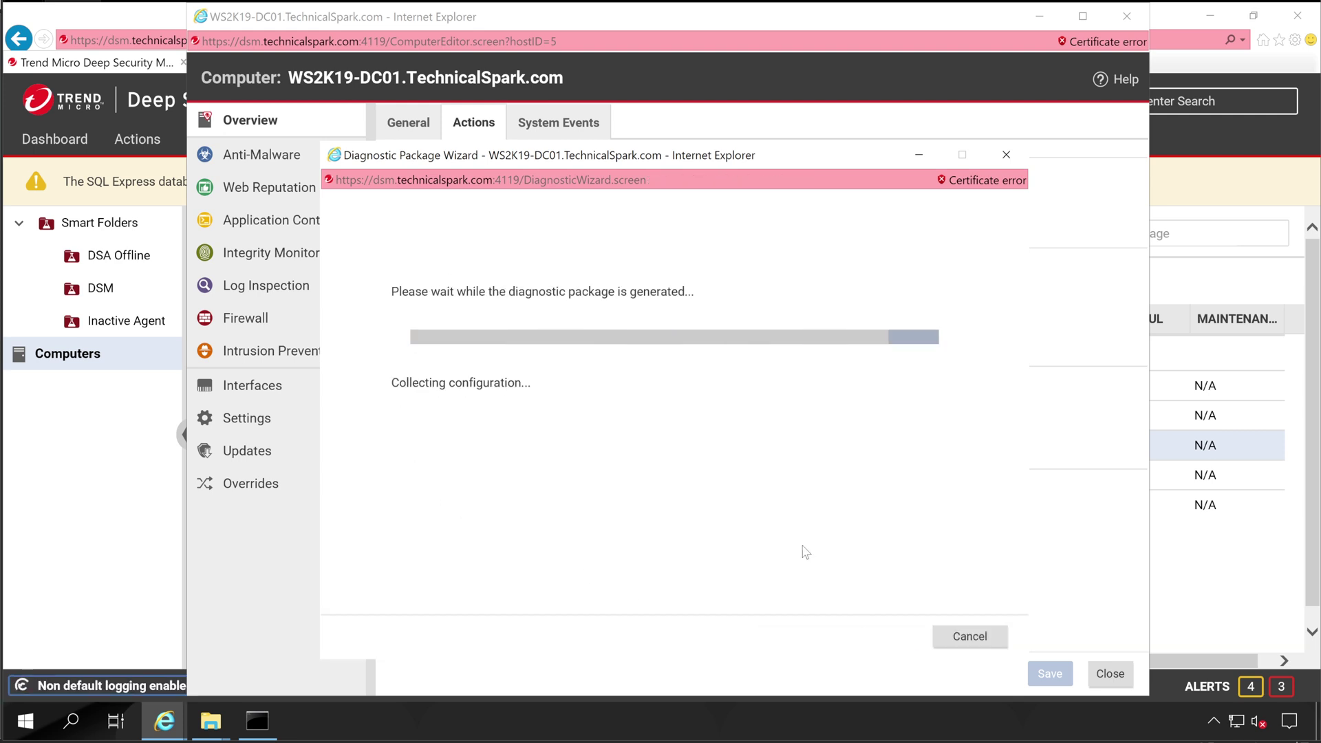
triple_click(705, 383)
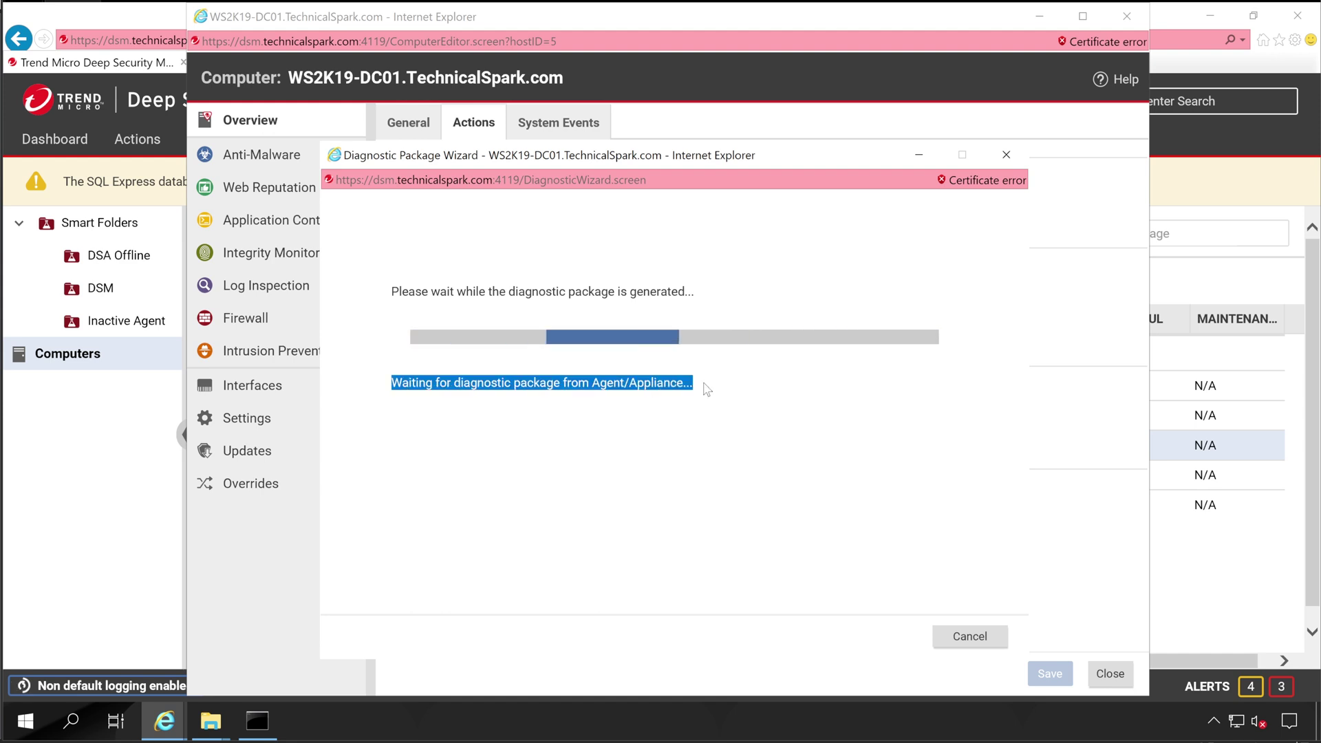
left_click(657, 285)
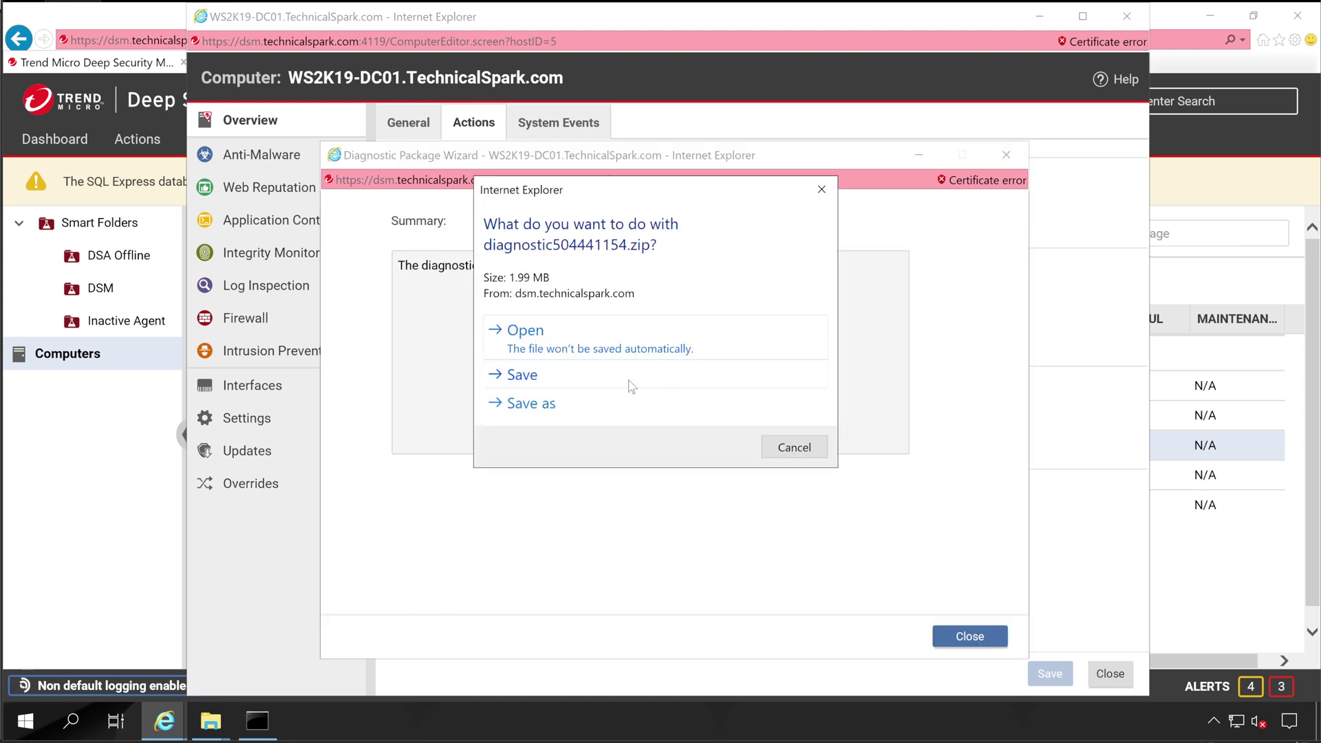
Step: Save the zip to Downloads and rename it 'diagnostic504441154 -Agent- Console'
left_click(632, 386)
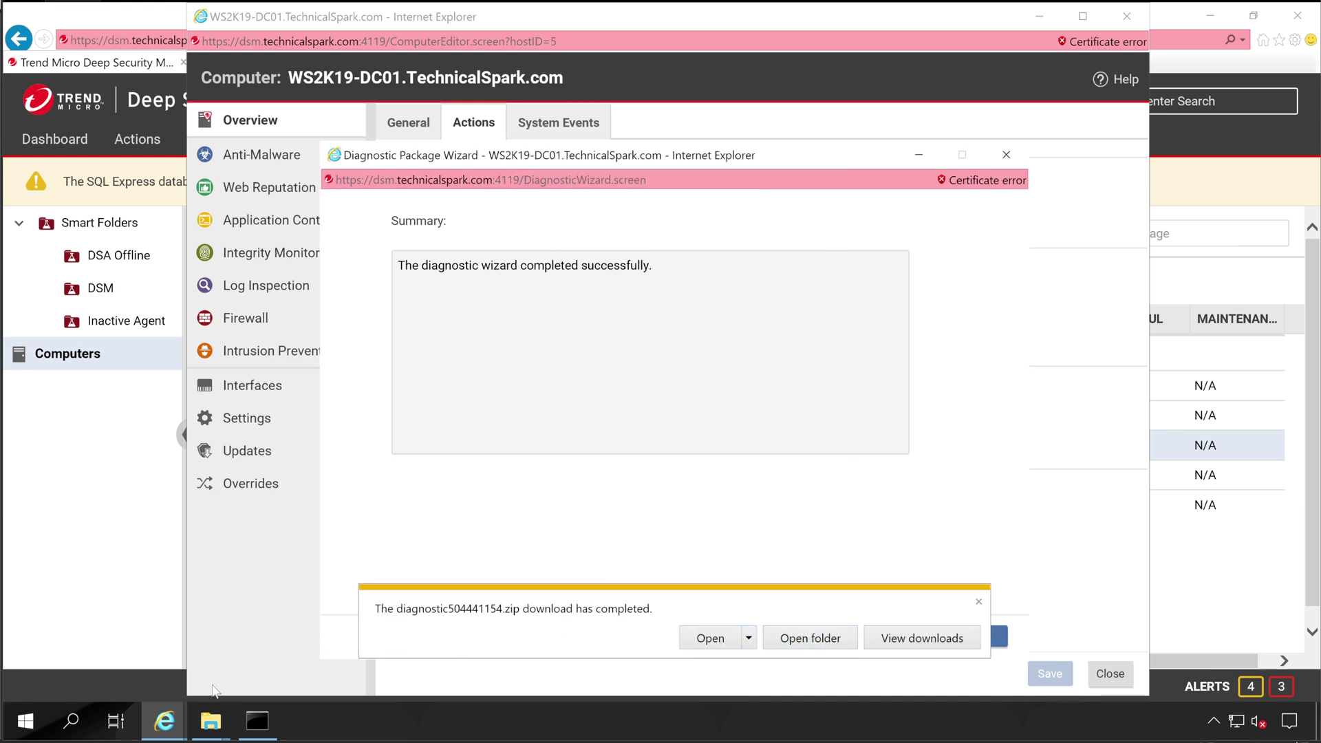
mouse_move(208, 730)
left_click(125, 652)
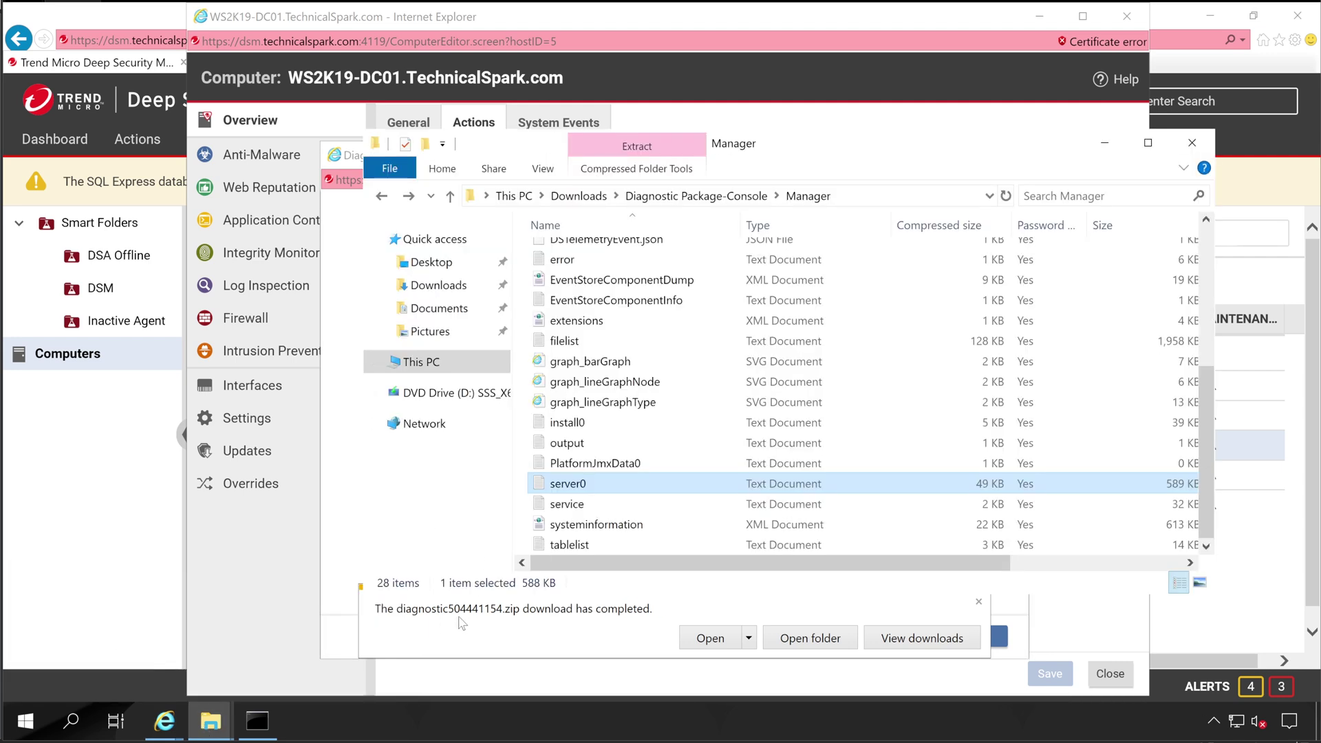
left_click(438, 285)
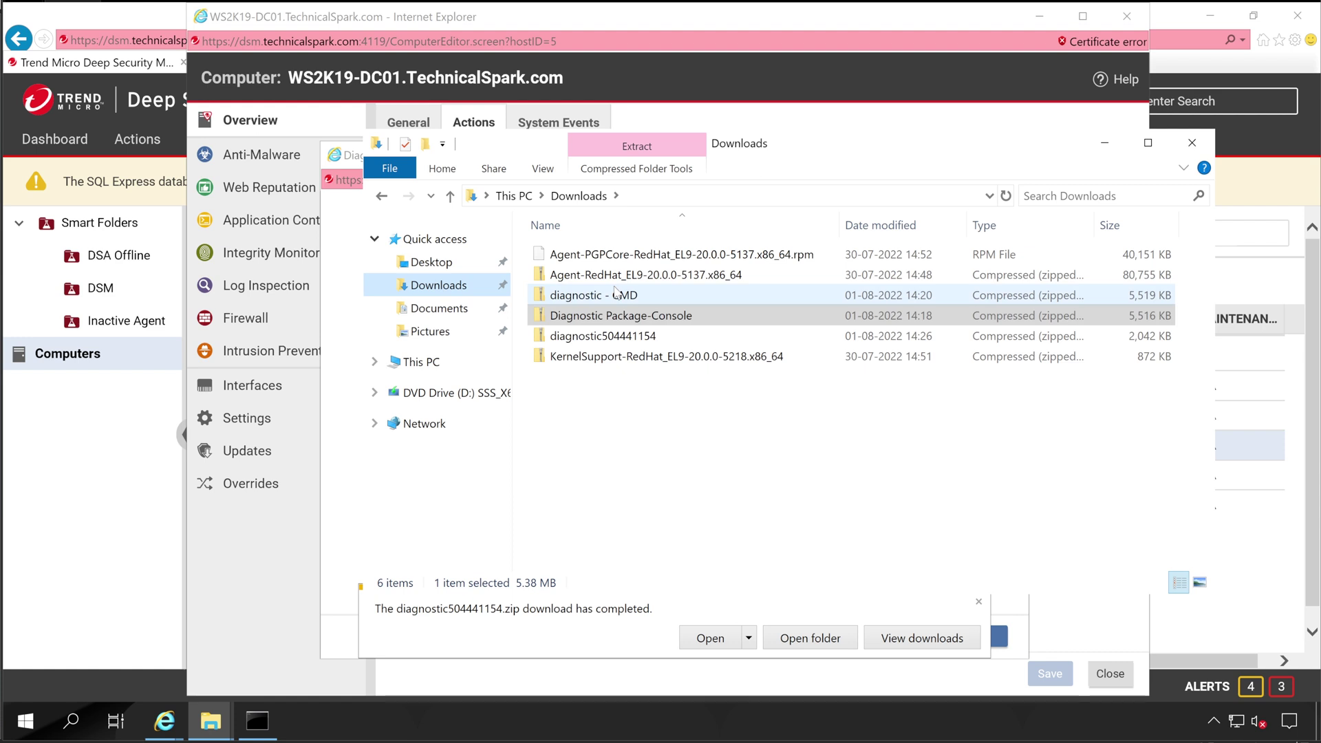
left_click(619, 336)
right_click(620, 336)
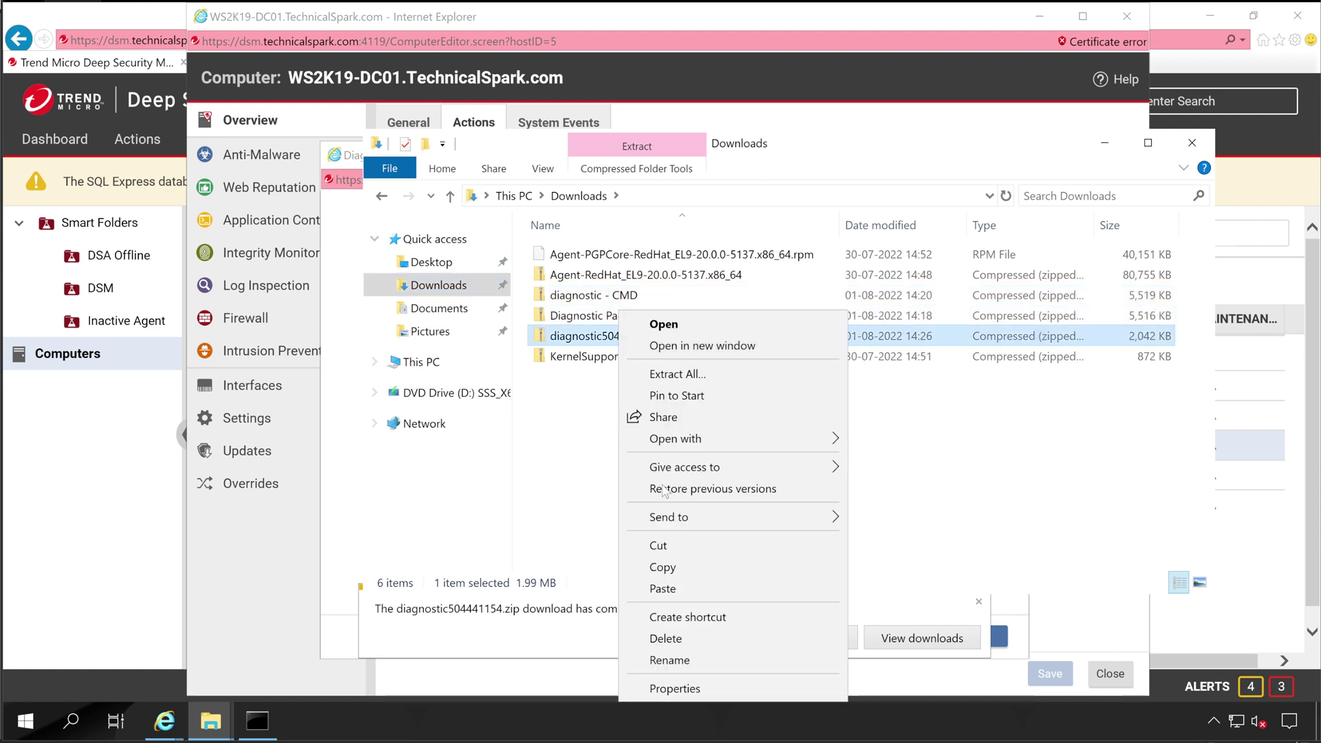
left_click(670, 661)
left_click(675, 335)
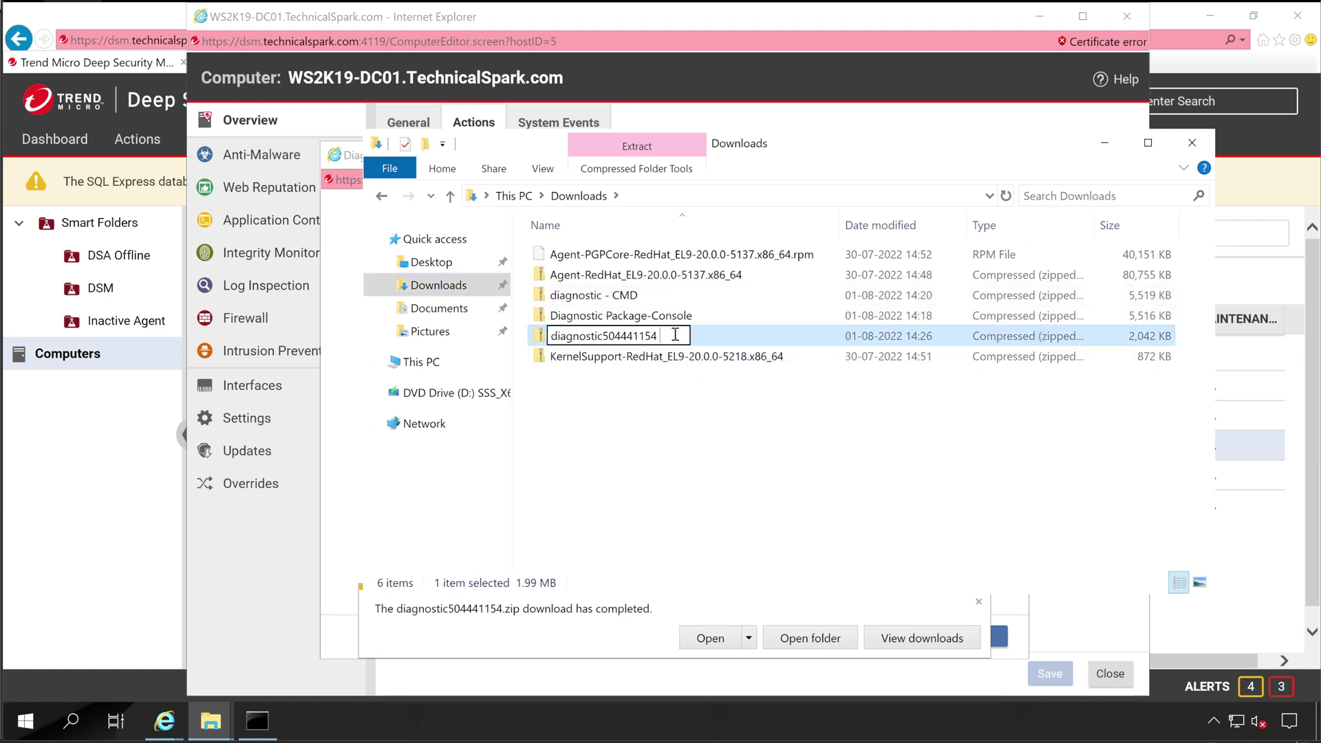
type("-Agent")
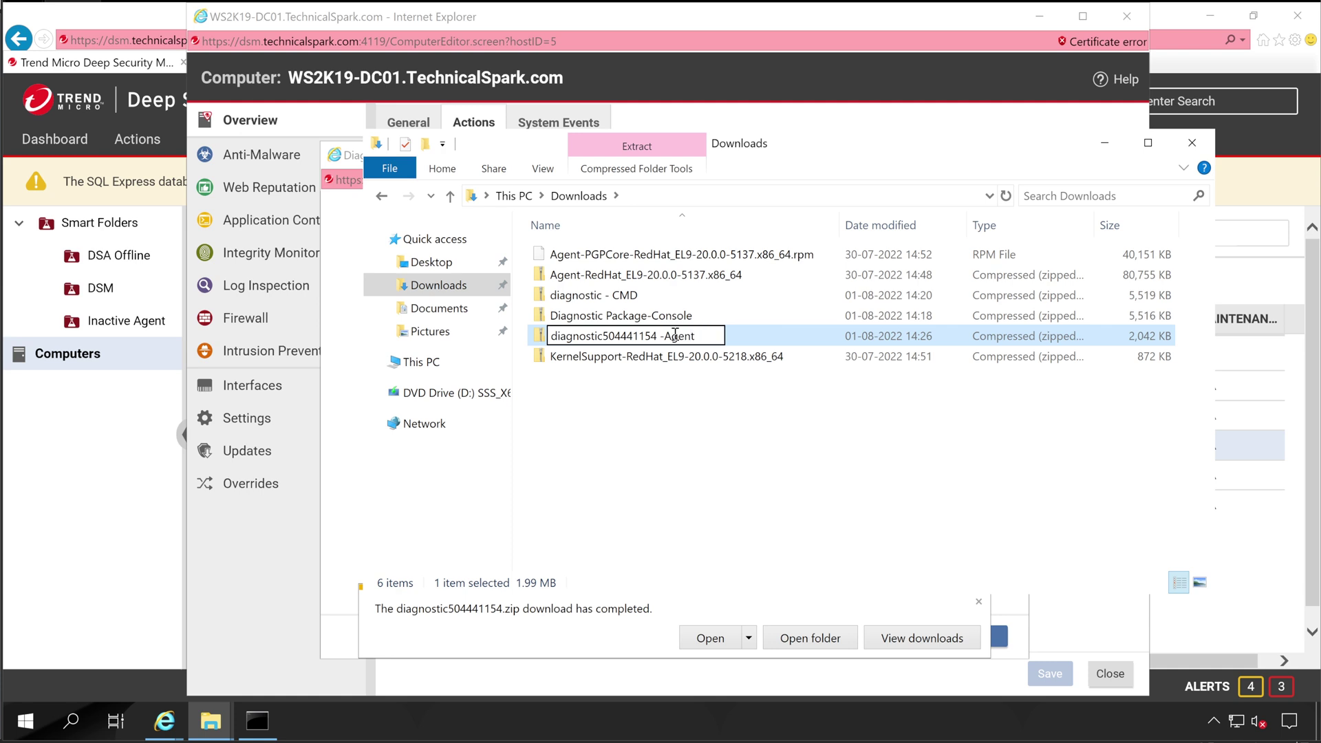
type("- Console")
key("Return")
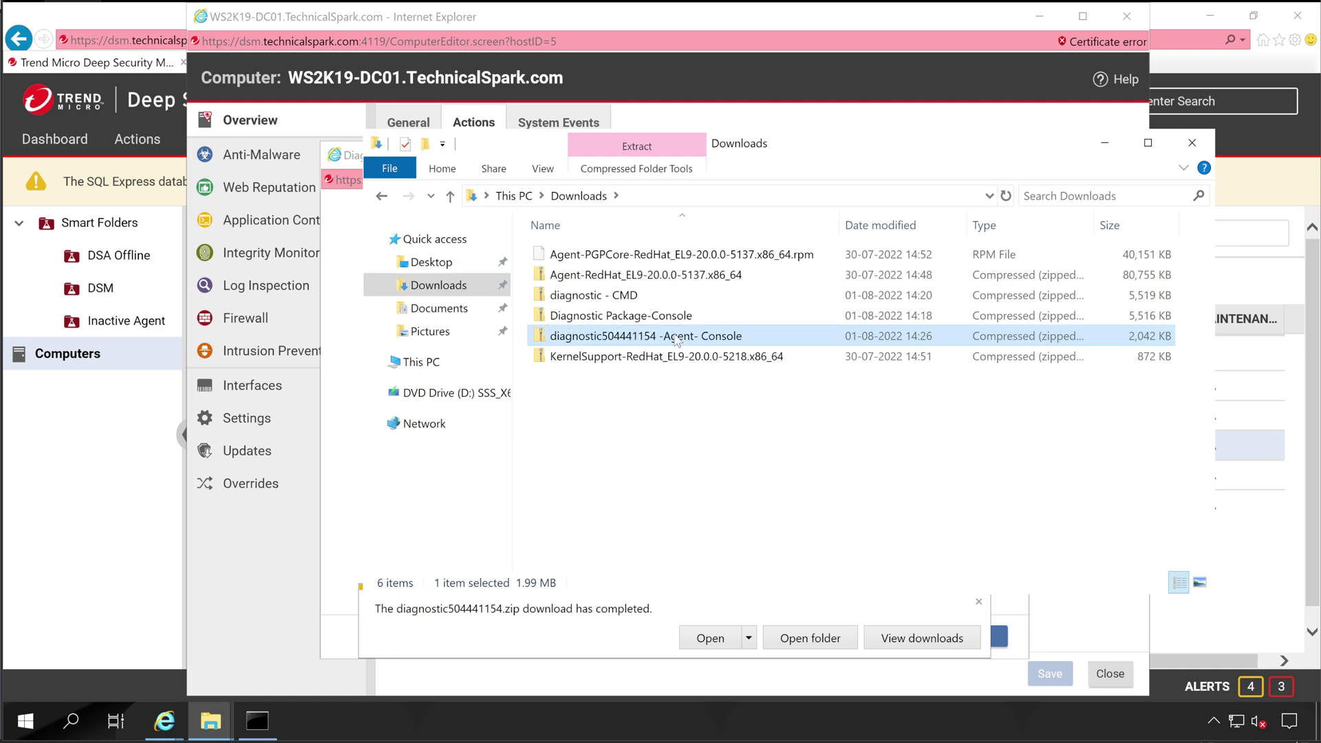
Step: Delete the KernelSupport, Agent-RedHat and RPM package files from Downloads
key("Down")
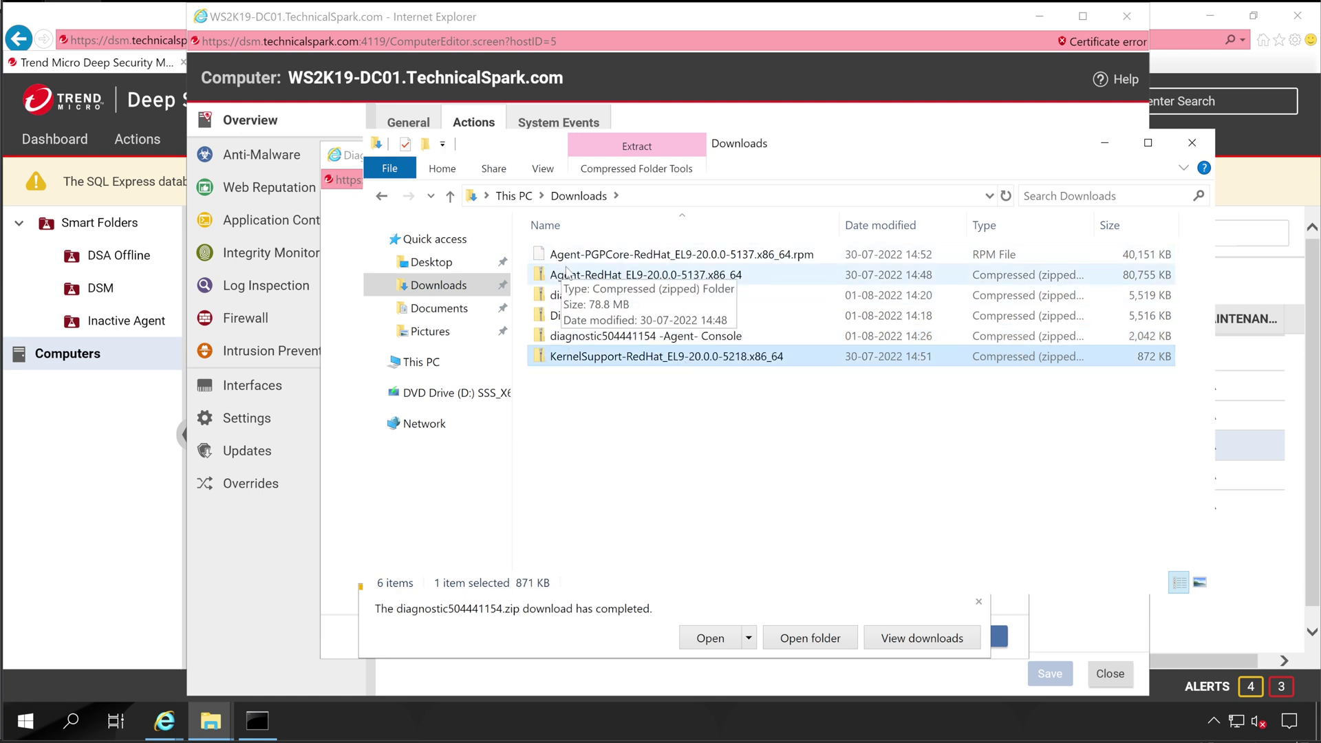
left_click(609, 275, "ctrl")
left_click(613, 254, "ctrl")
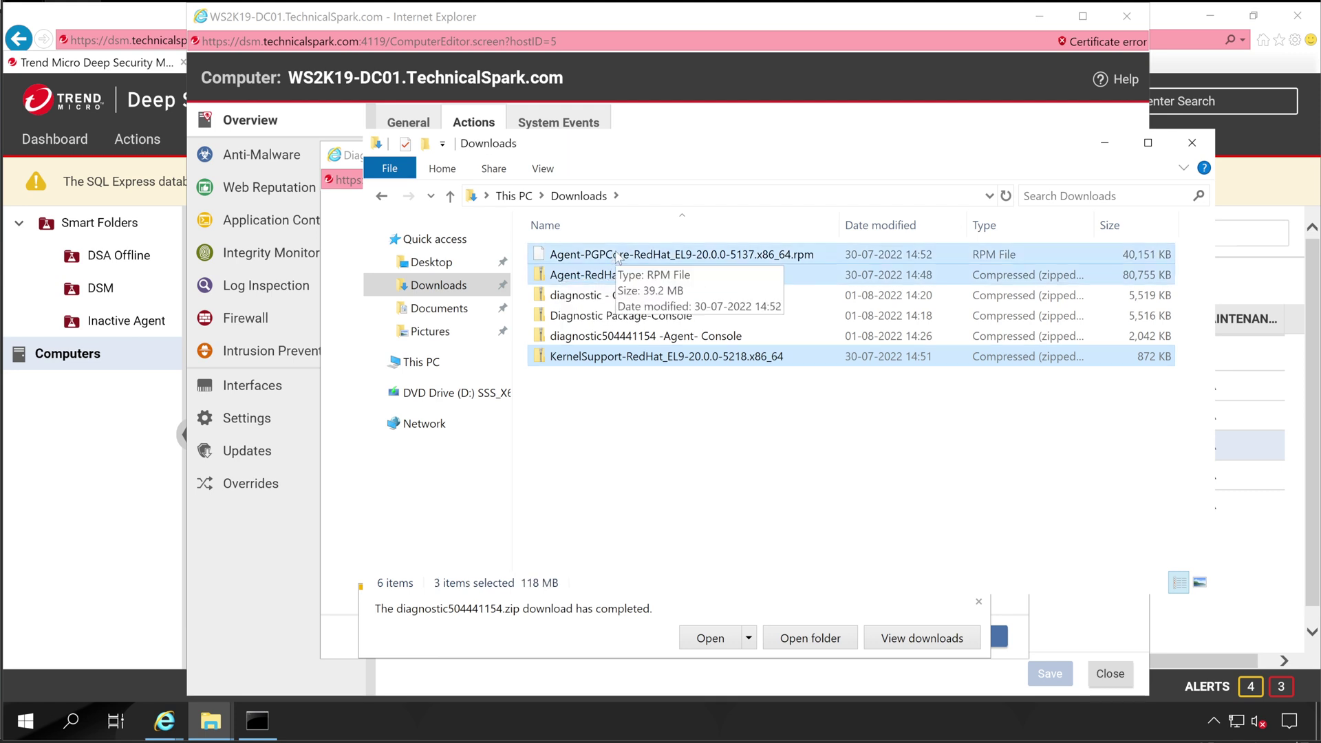
key("Delete")
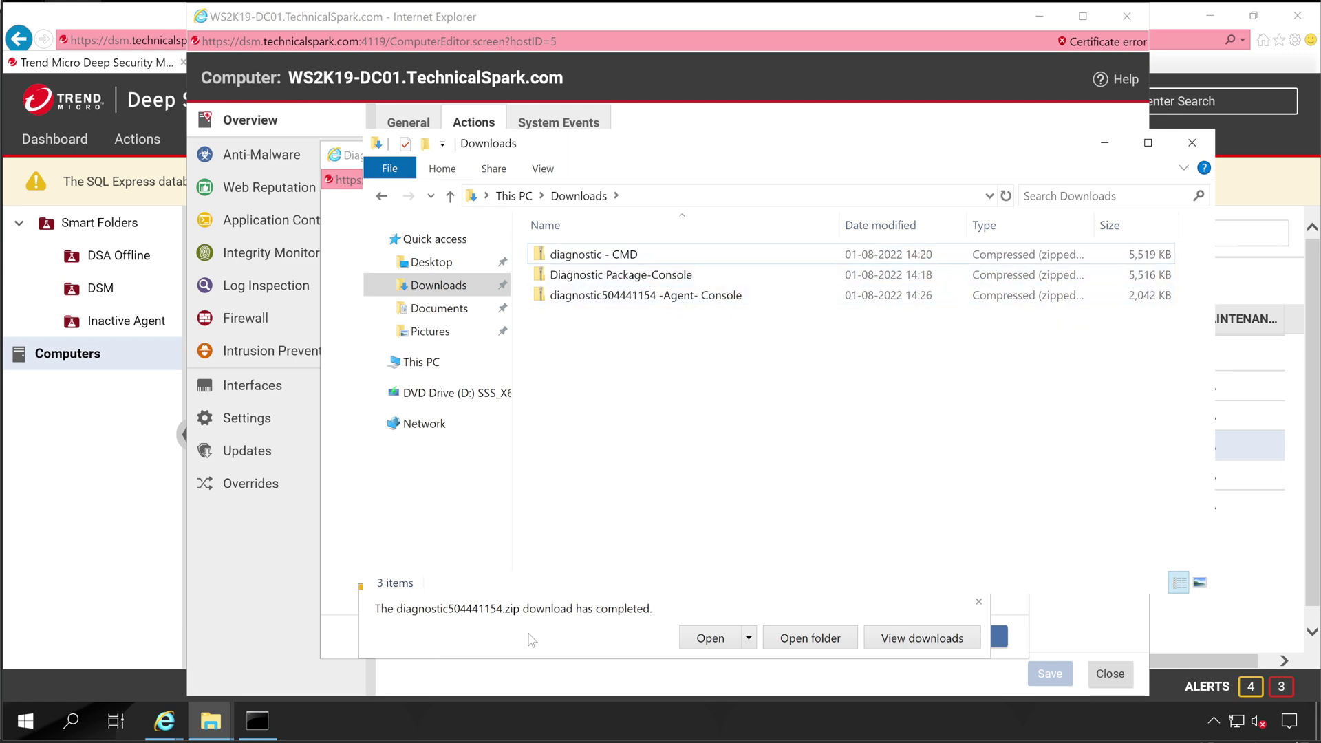
left_click(1103, 143)
Step: Close the finished WS2K19-DC01 wizard and details, then open computer 192.168.0.186
left_click(978, 603)
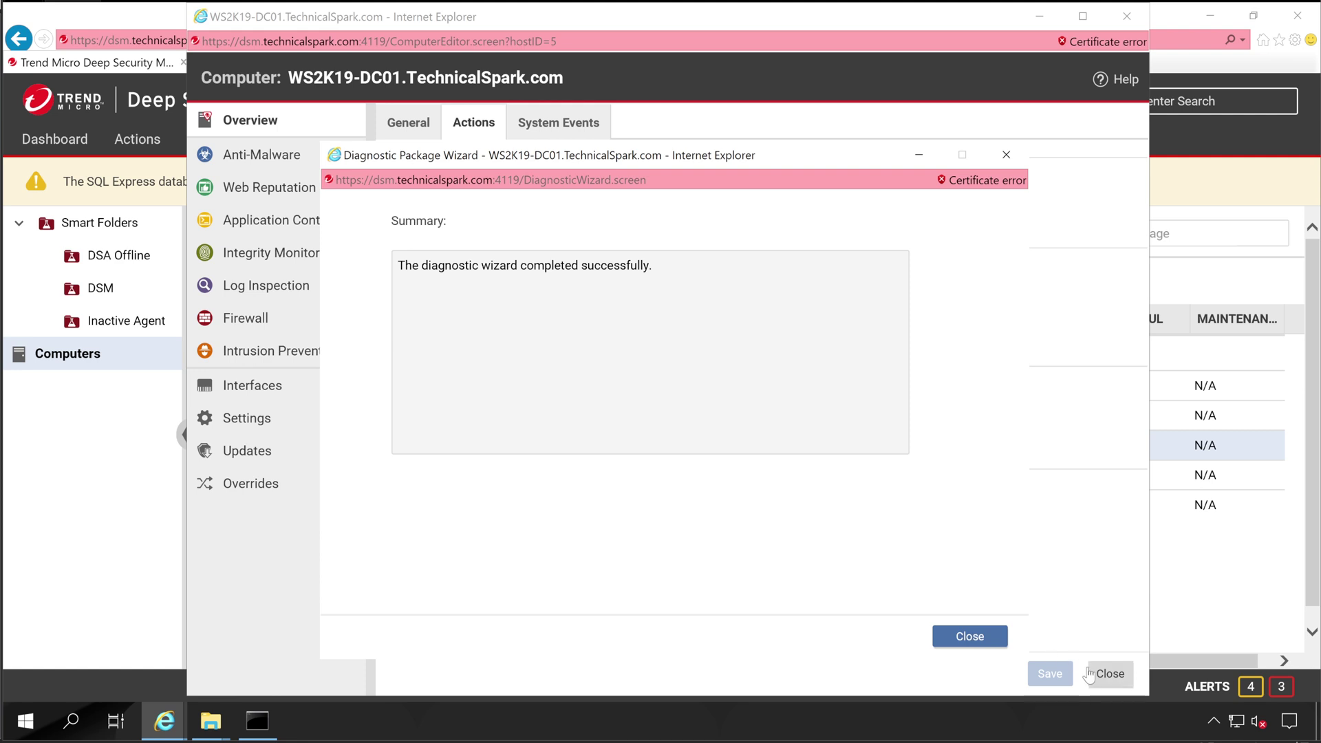
left_click(985, 643)
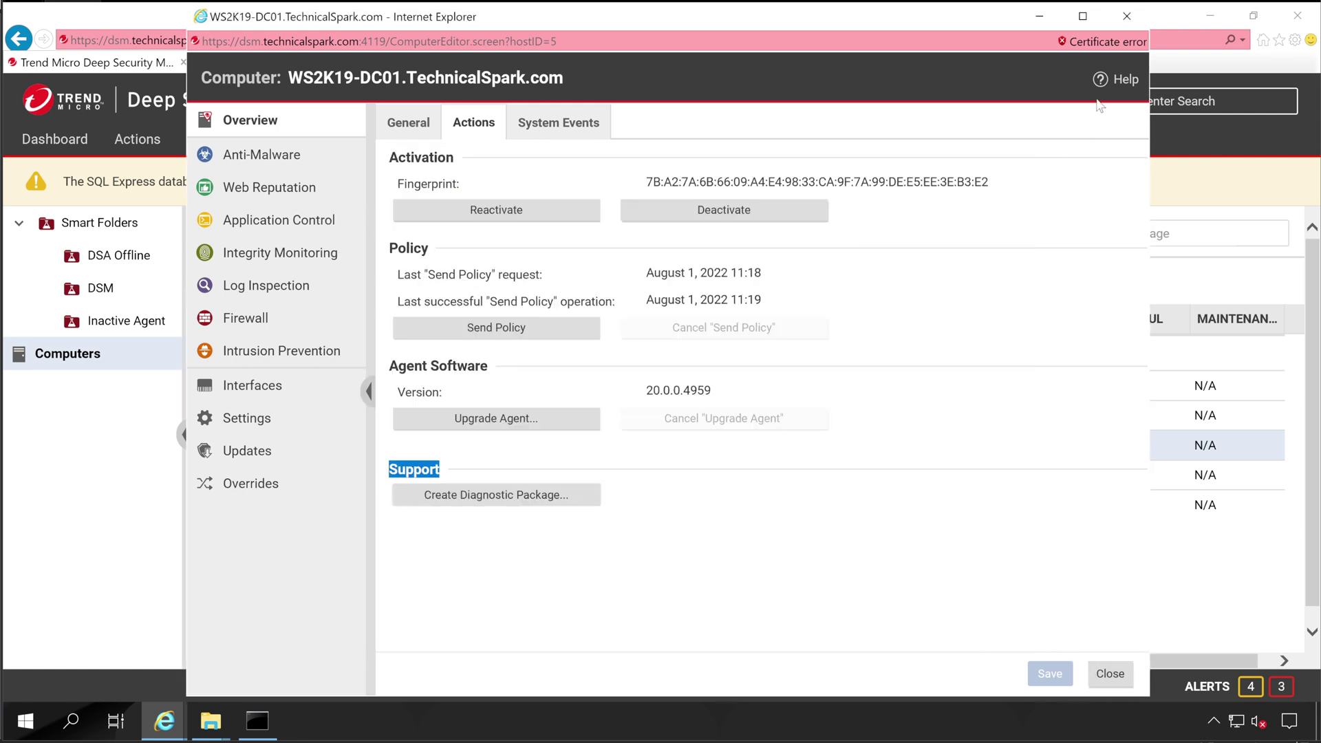
left_click(1126, 16)
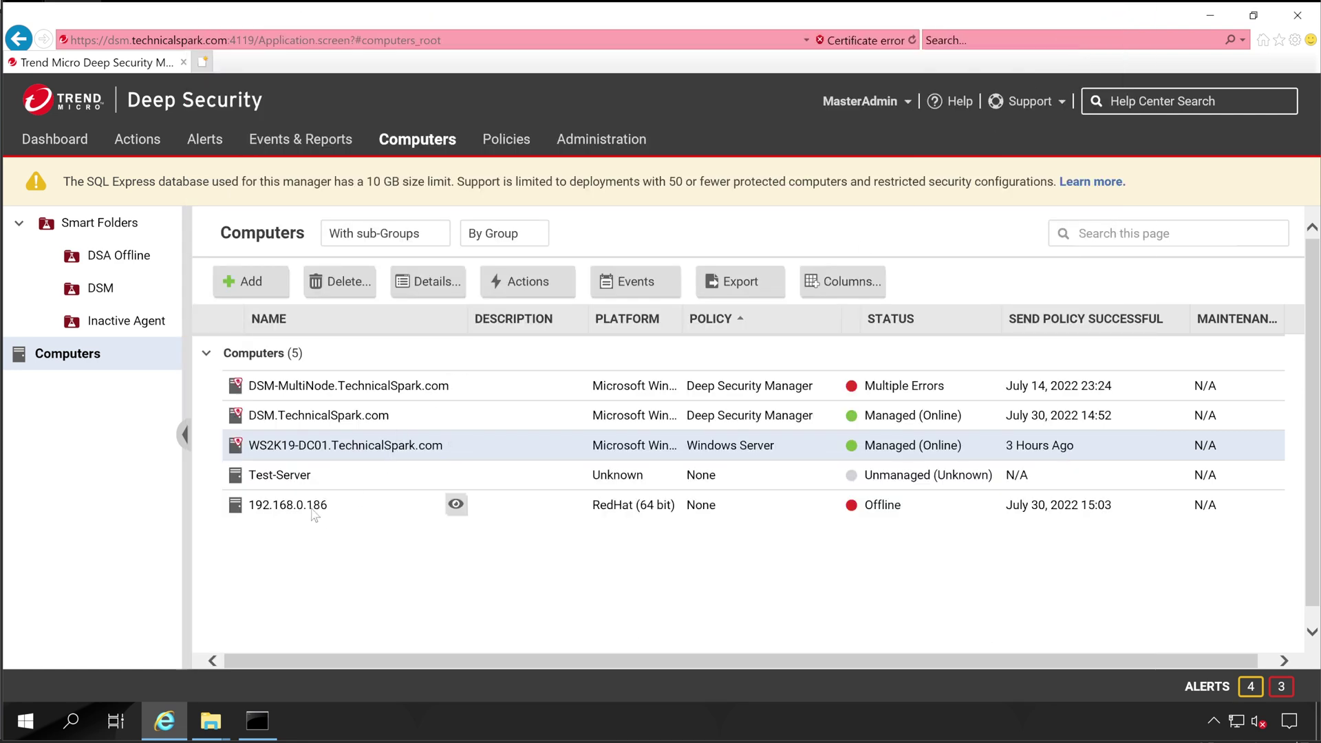
left_click(629, 510)
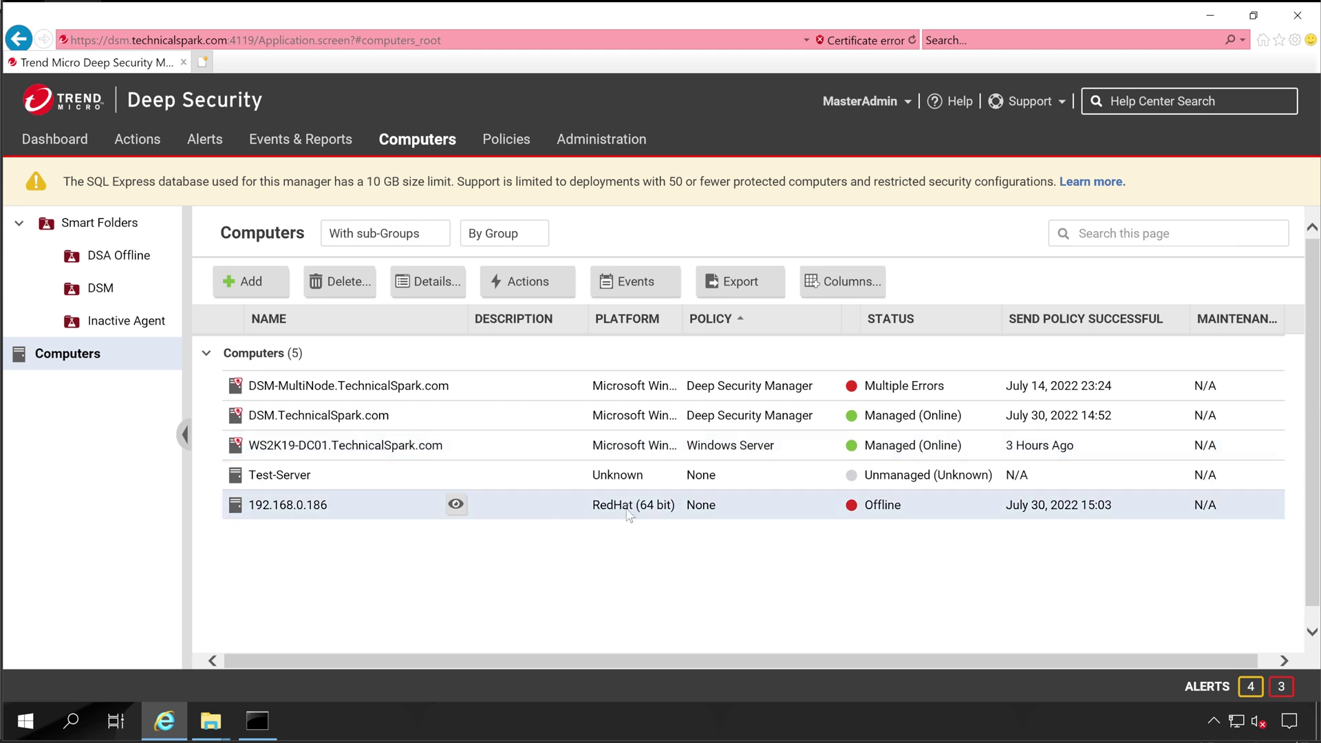
double_click(373, 516)
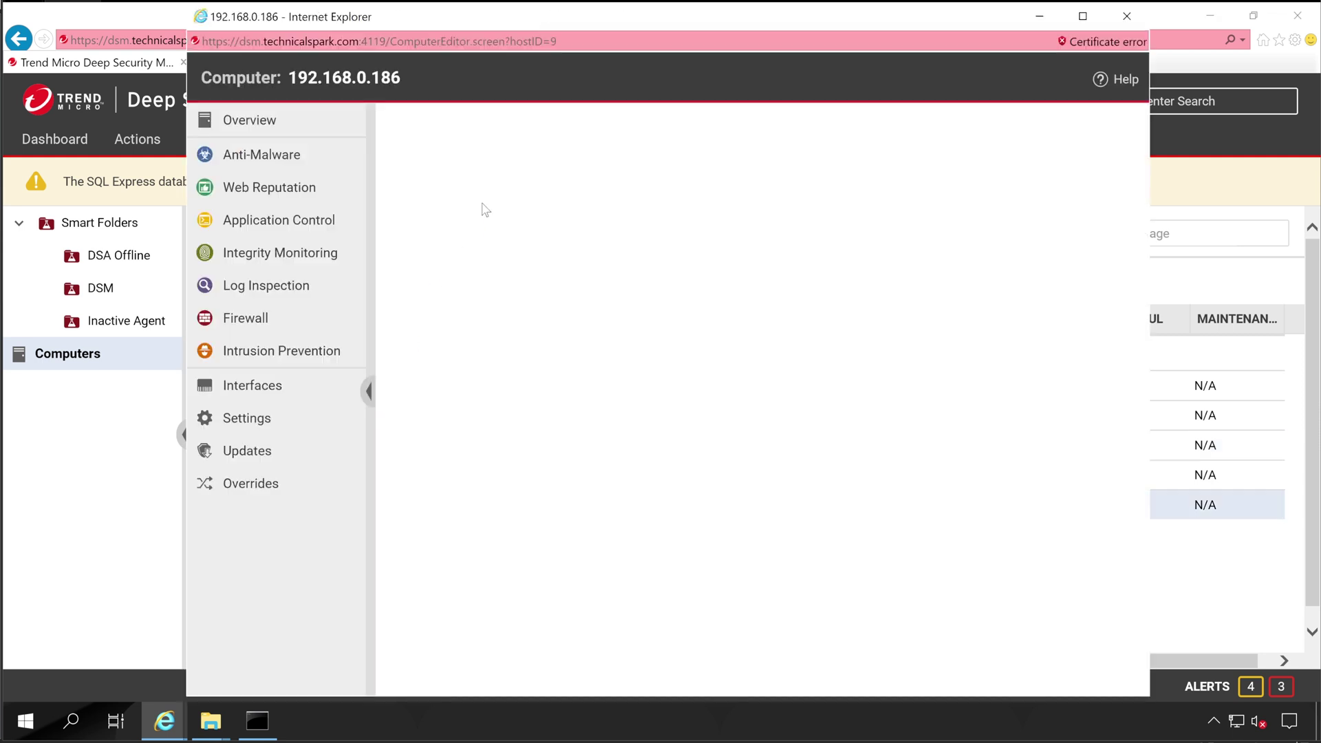
Step: Create a diagnostic package for 192.168.0.186 with the default options checked
left_click(482, 131)
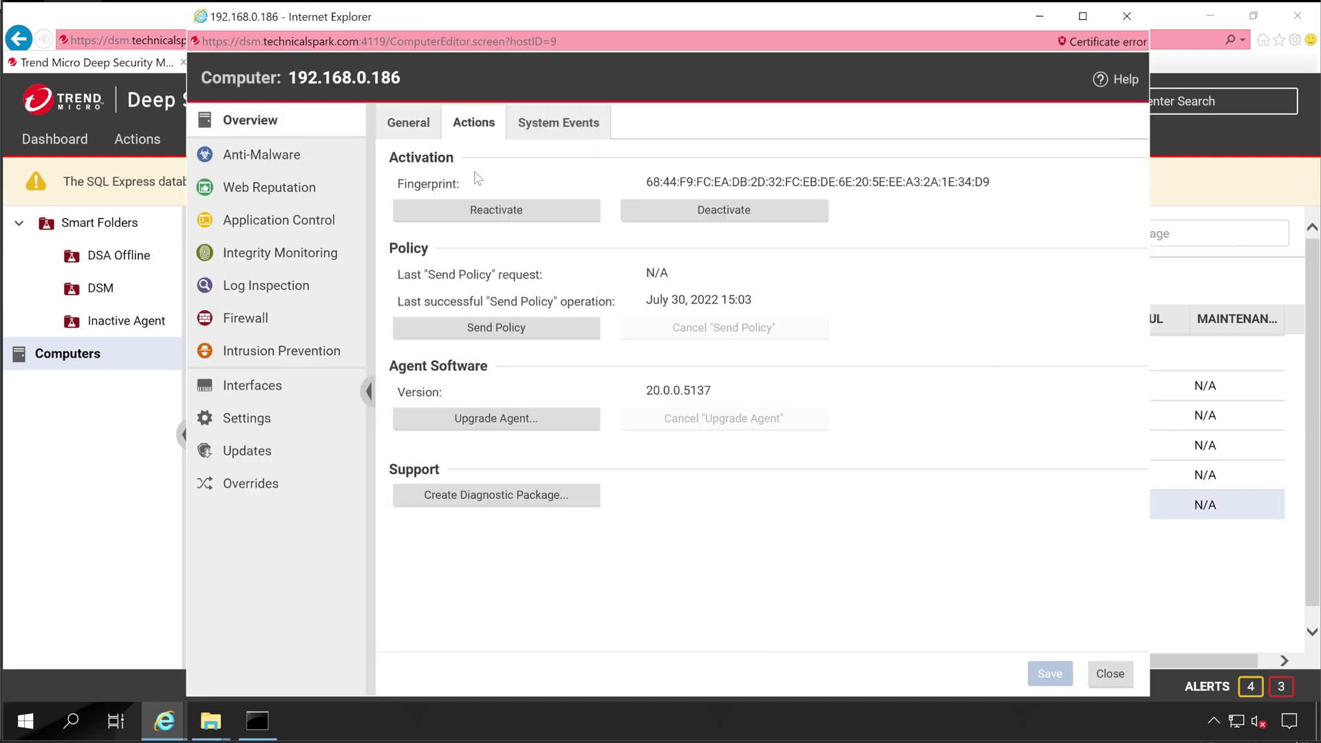
left_click(437, 502)
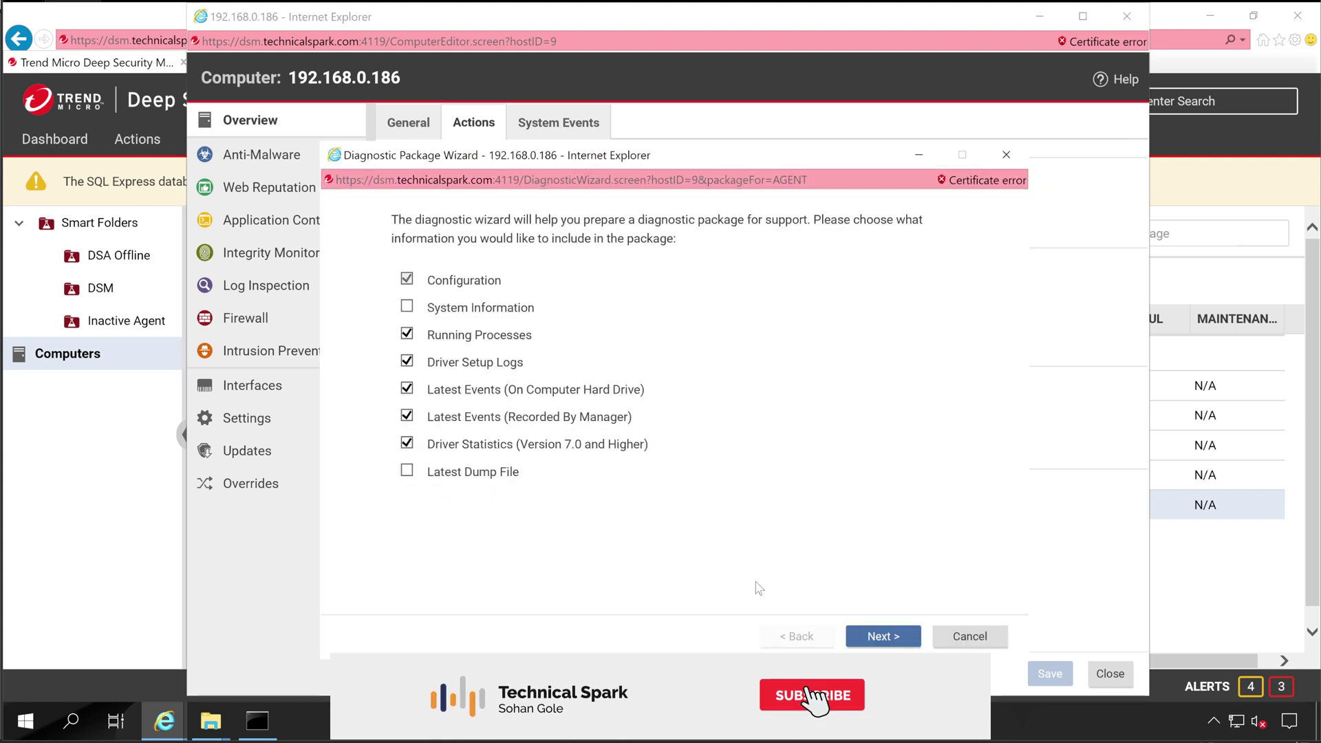
left_click(888, 636)
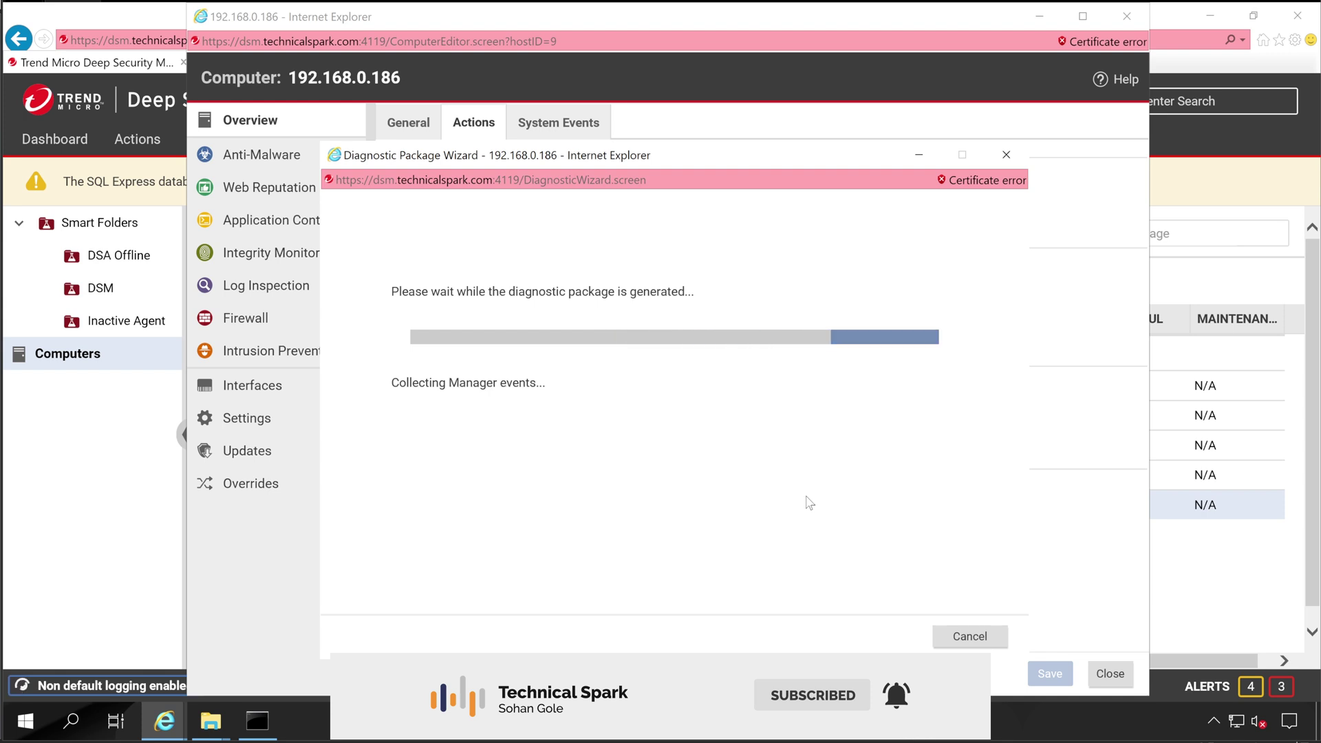
left_click_drag(390, 383, 642, 387)
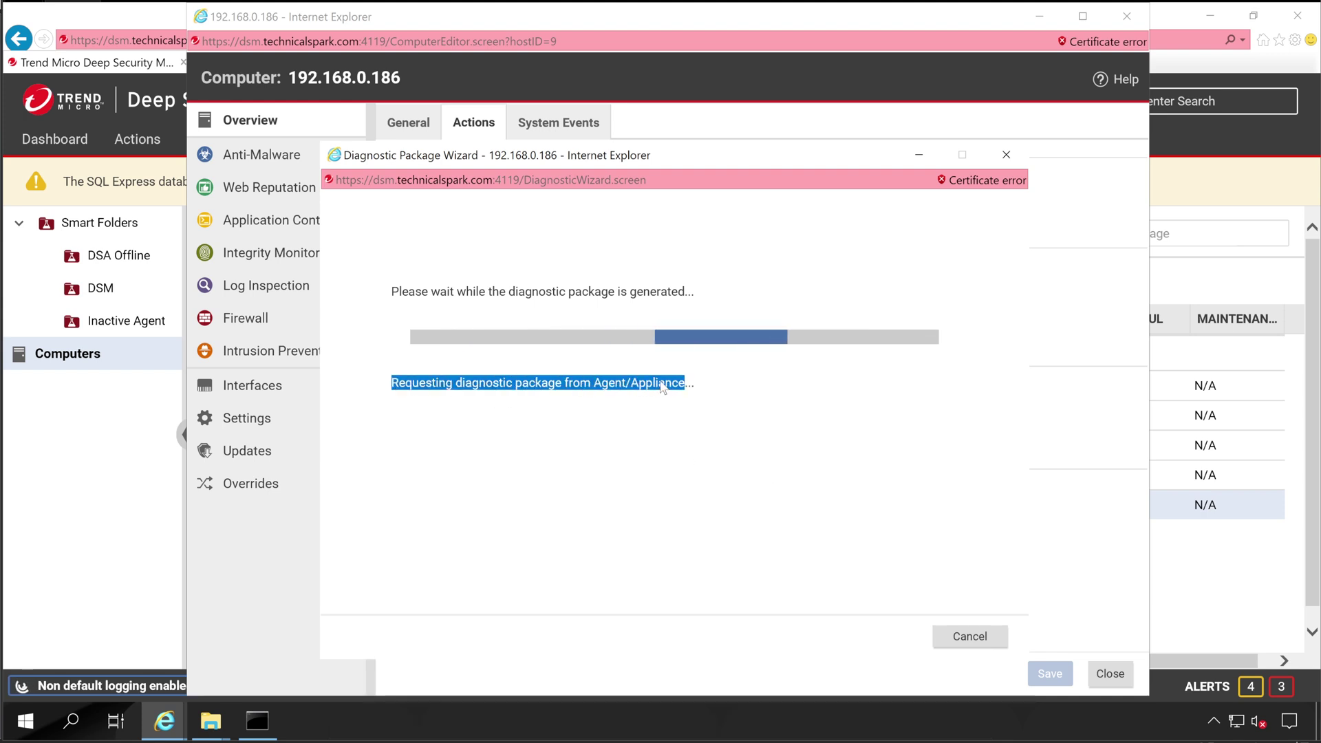
left_click(465, 392)
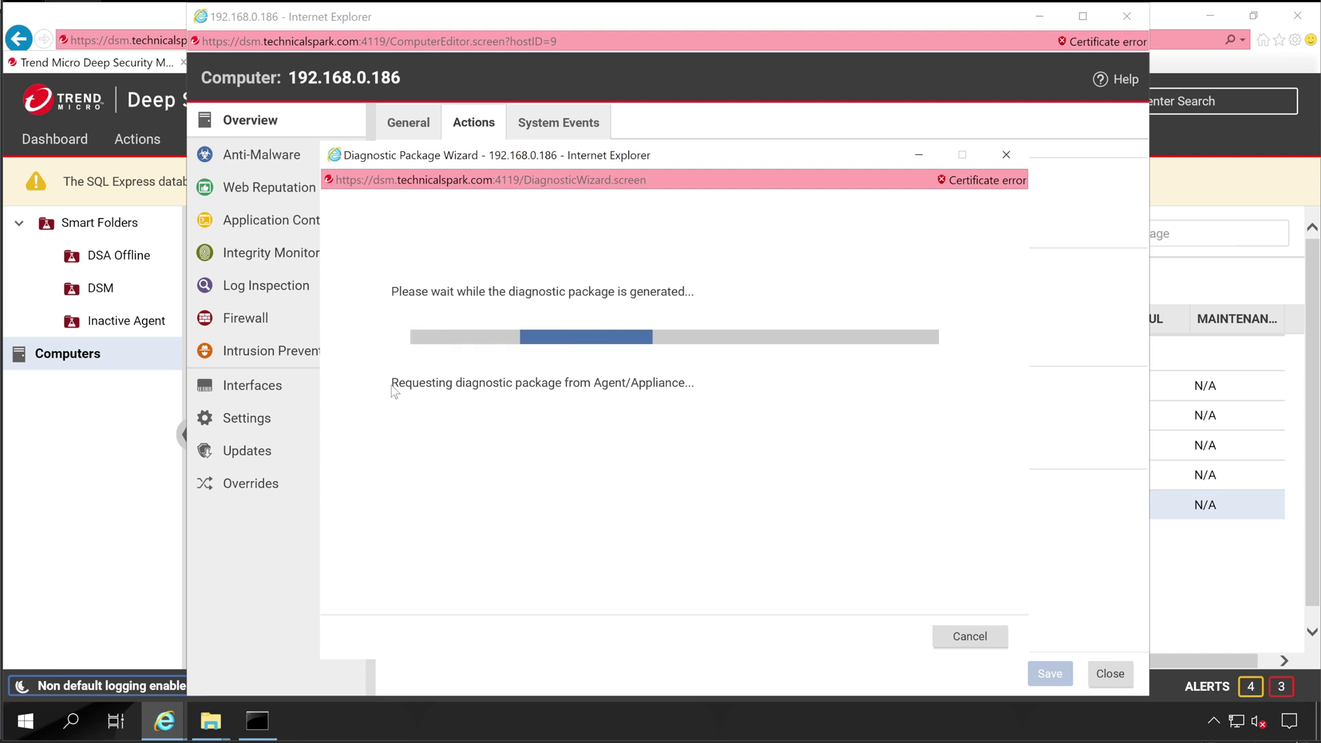
left_click_drag(392, 383, 623, 385)
left_click(435, 401)
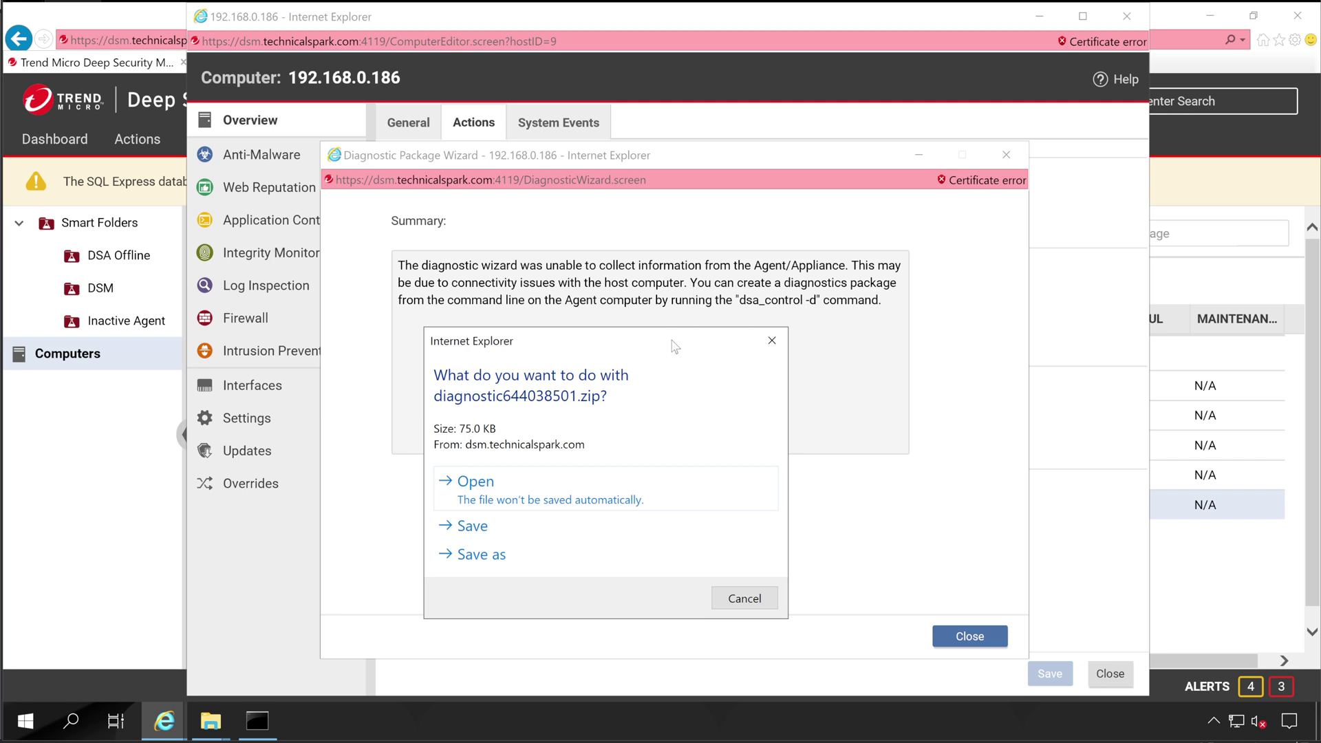
Step: Save diagnostic644038501.zip to Downloads and rename it 'diagnostic644038501 -Linux'
left_click_drag(674, 346, 785, 333)
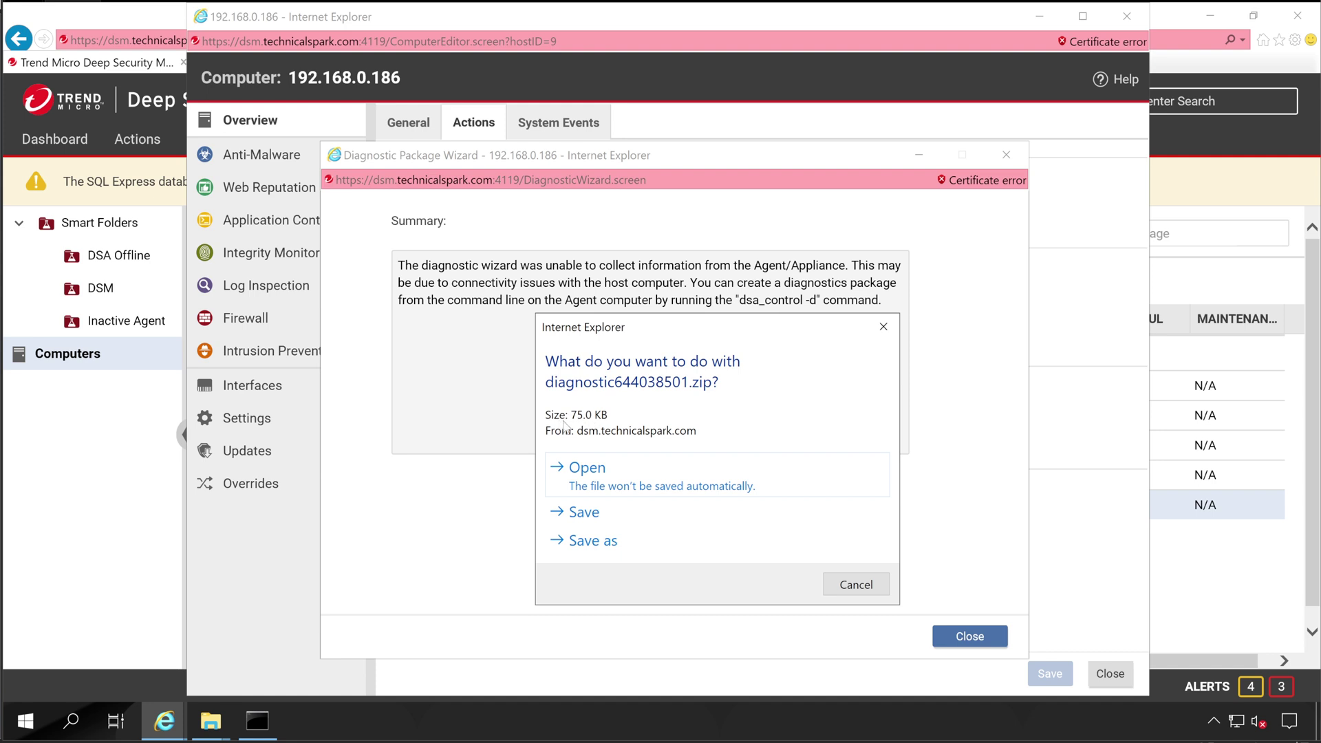
left_click(622, 520)
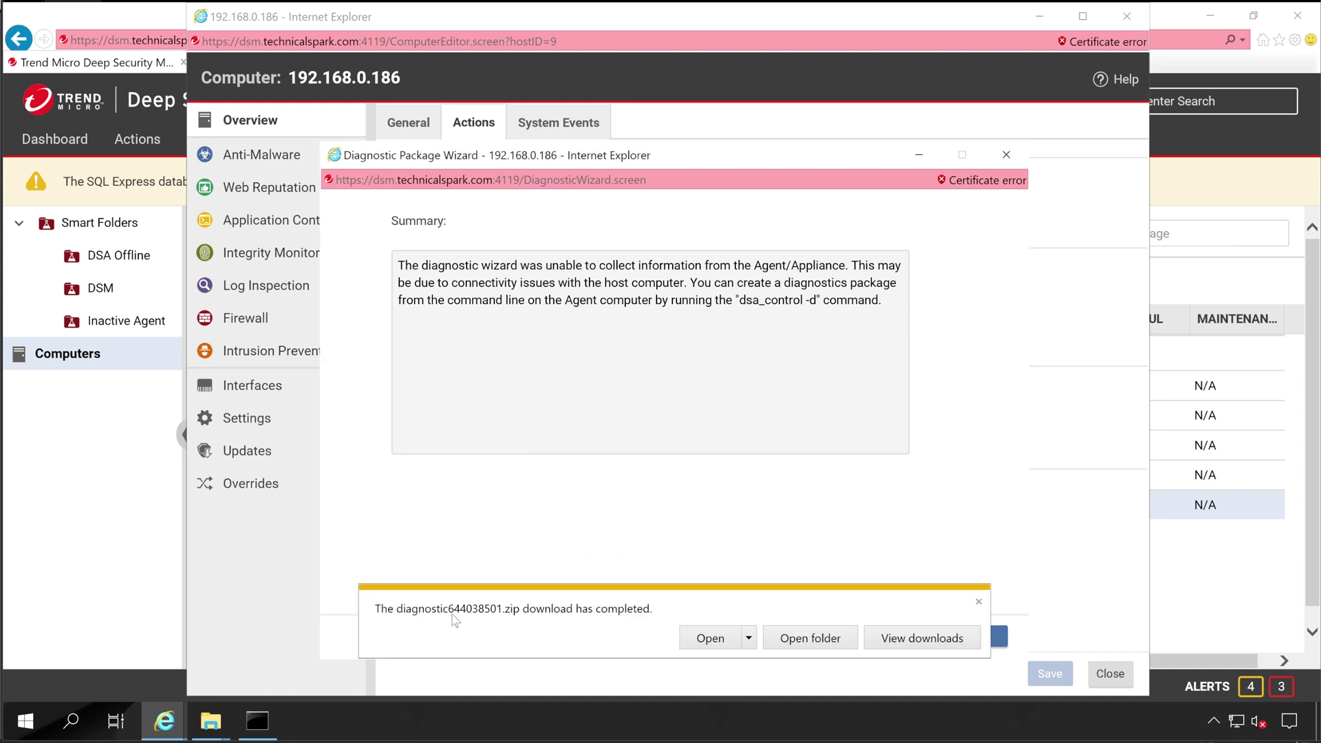
mouse_move(210, 721)
left_click(289, 633)
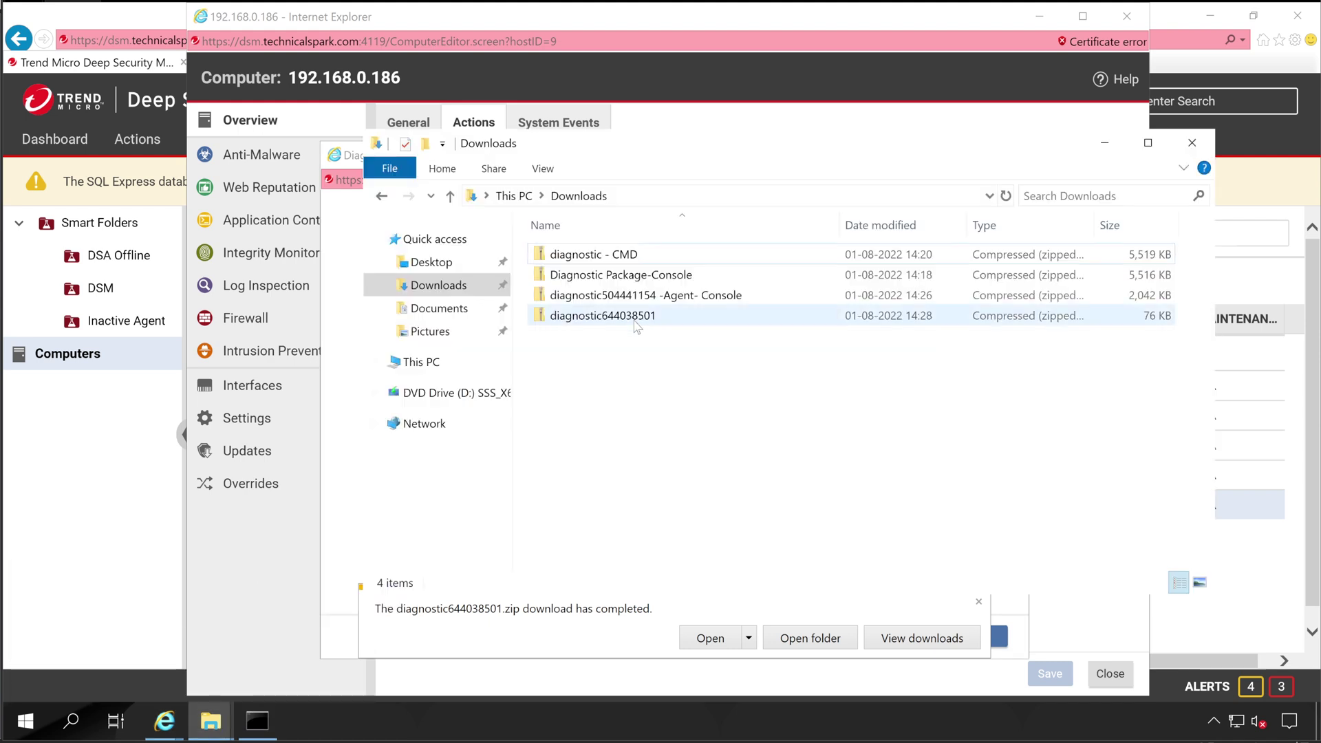
left_click(636, 318)
right_click(636, 317)
left_click(707, 654)
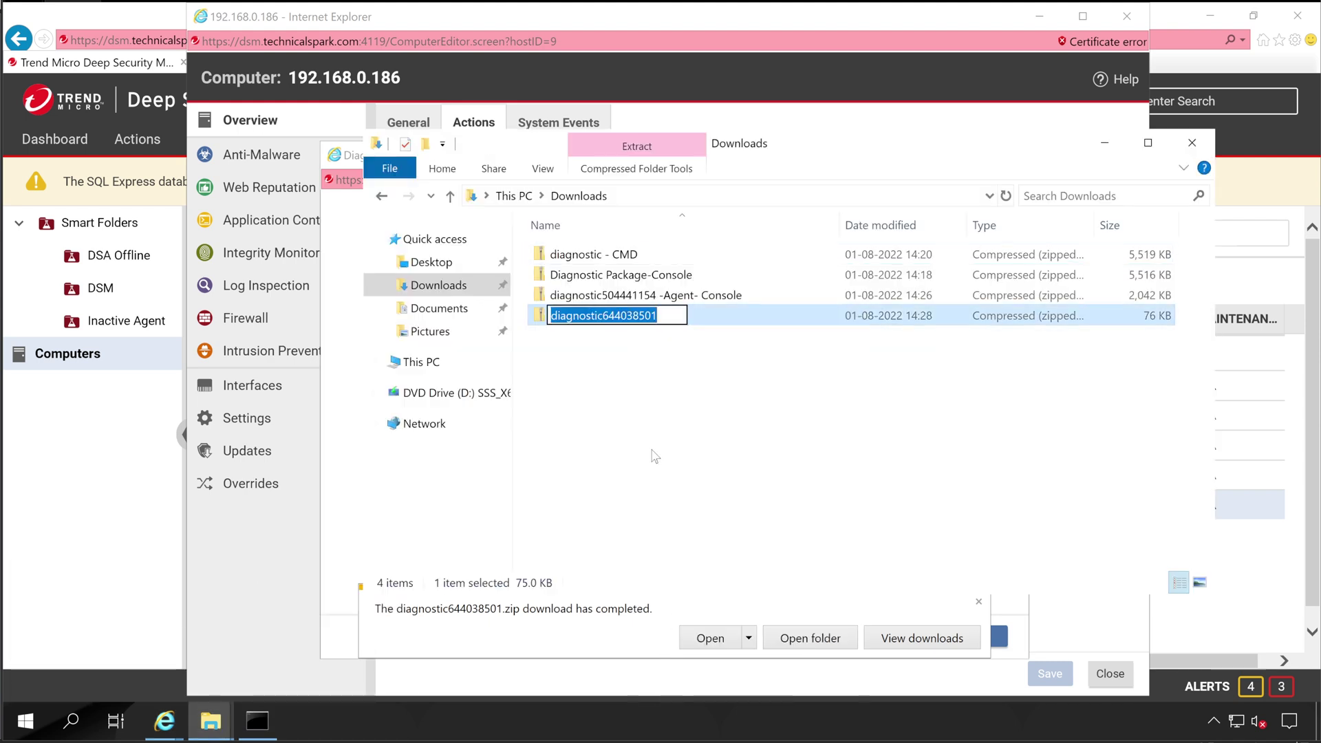
left_click(674, 312)
type("-Linux")
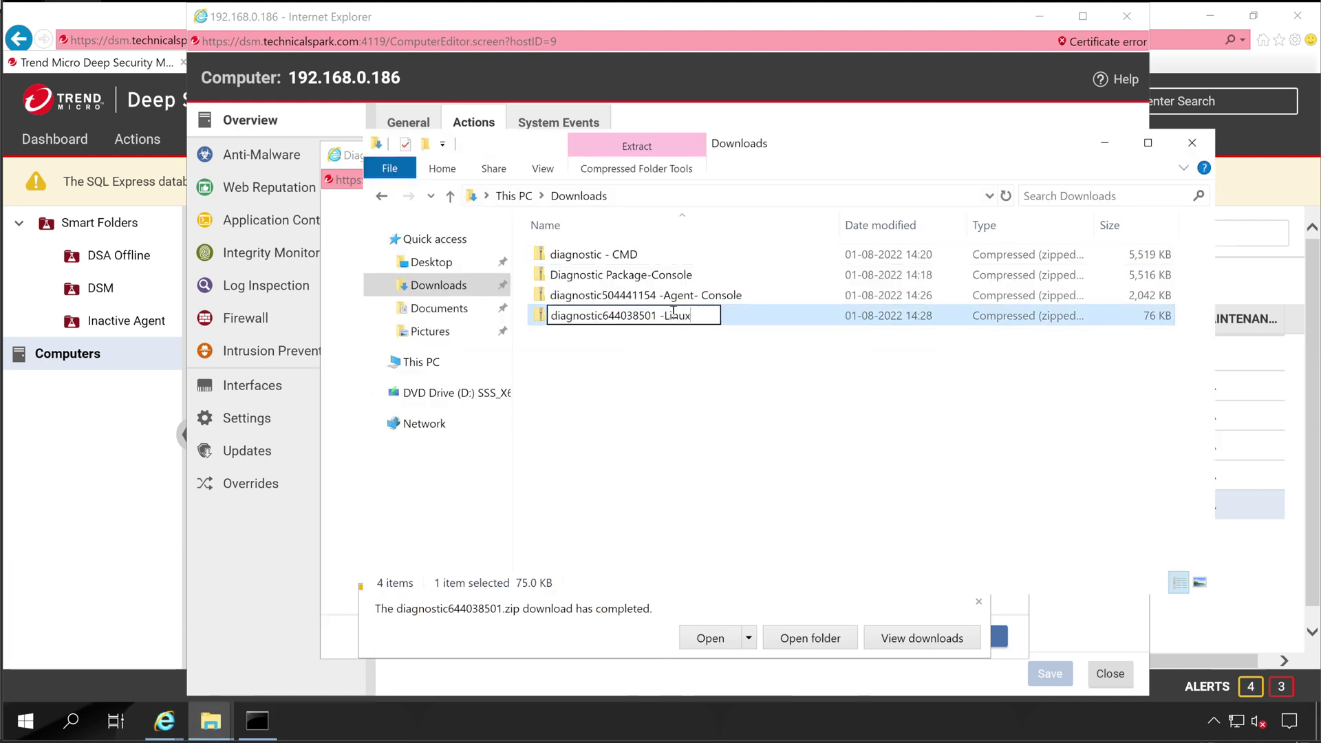
key("Return")
Step: Inspect the 14 files in the zip's Manager folder, then return to Downloads
double_click(674, 316)
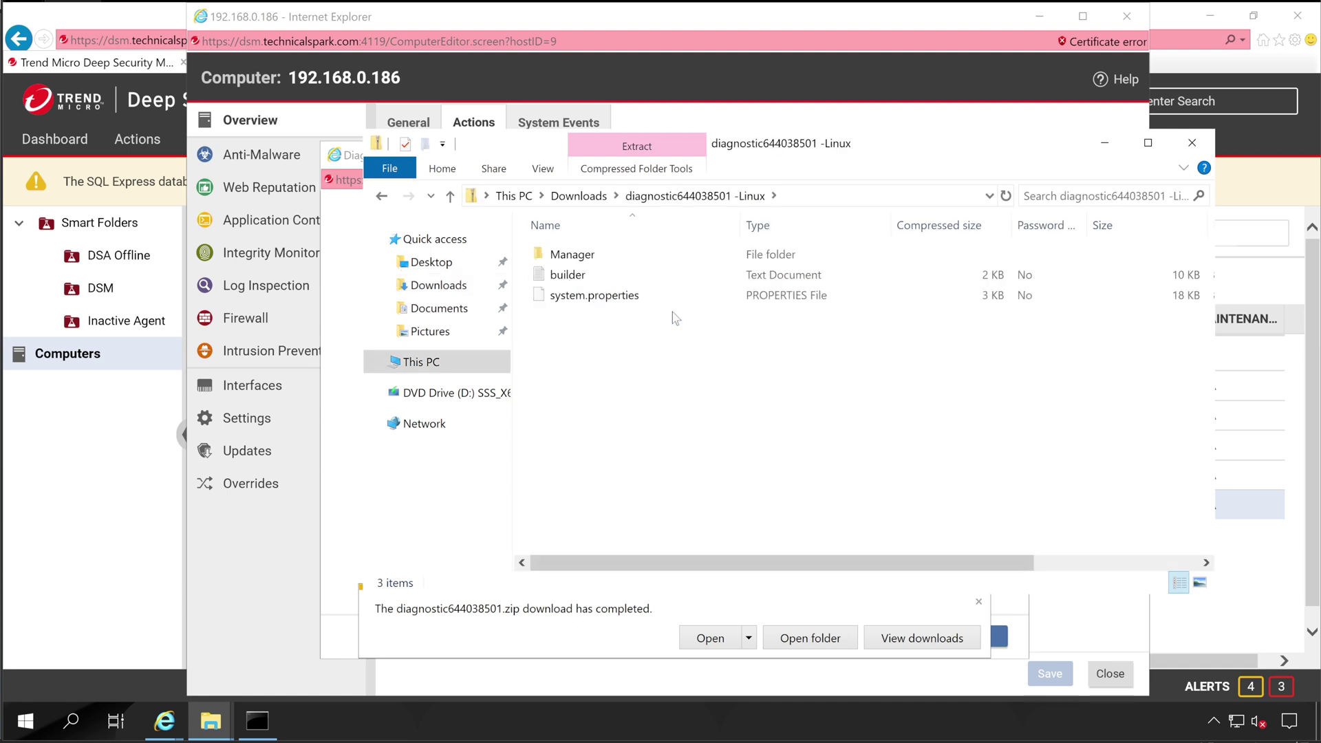
double_click(604, 255)
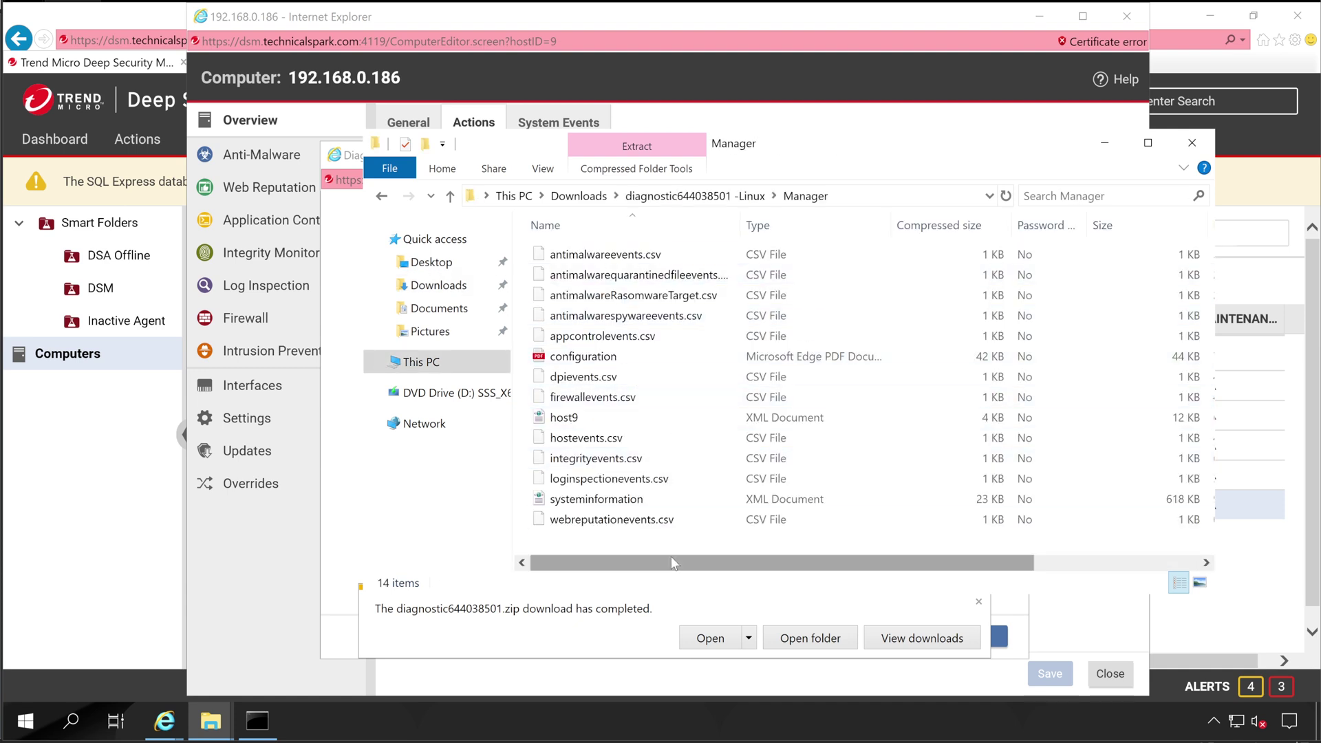
left_click_drag(627, 547, 582, 234)
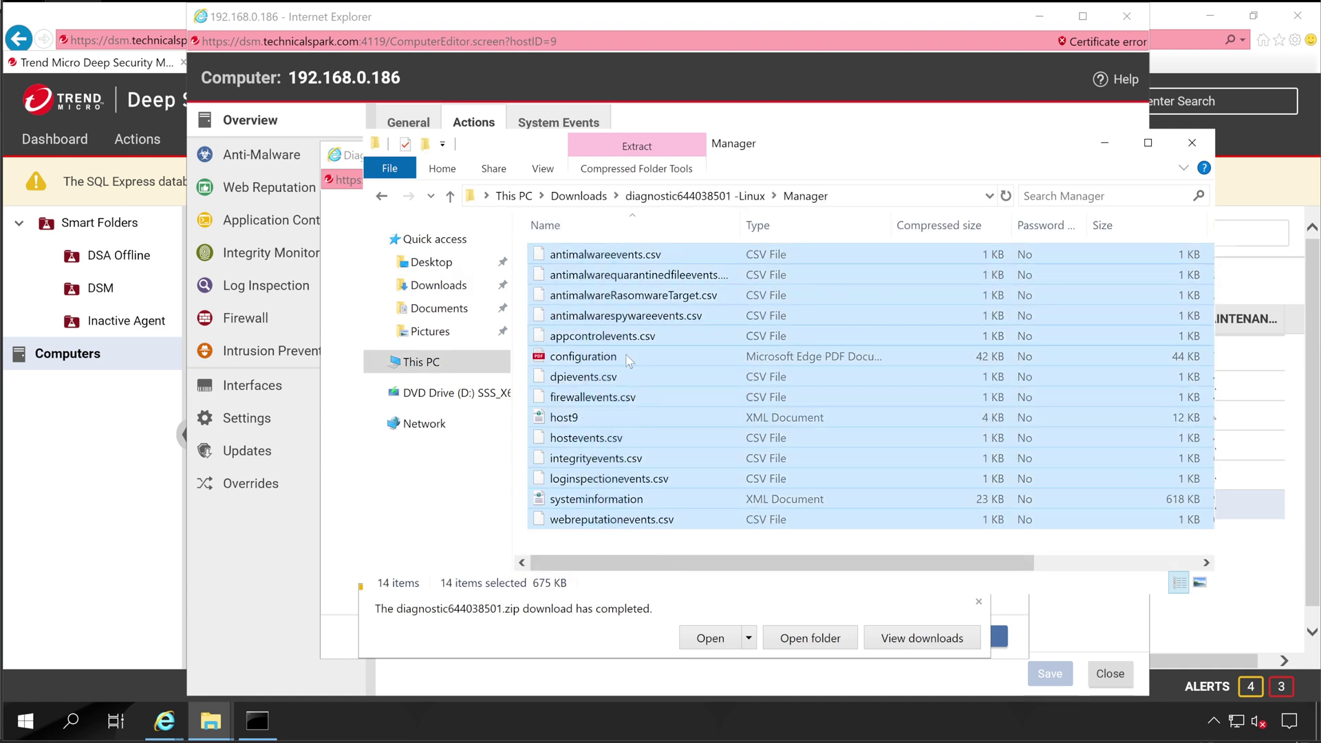
left_click(707, 198)
left_click(579, 196)
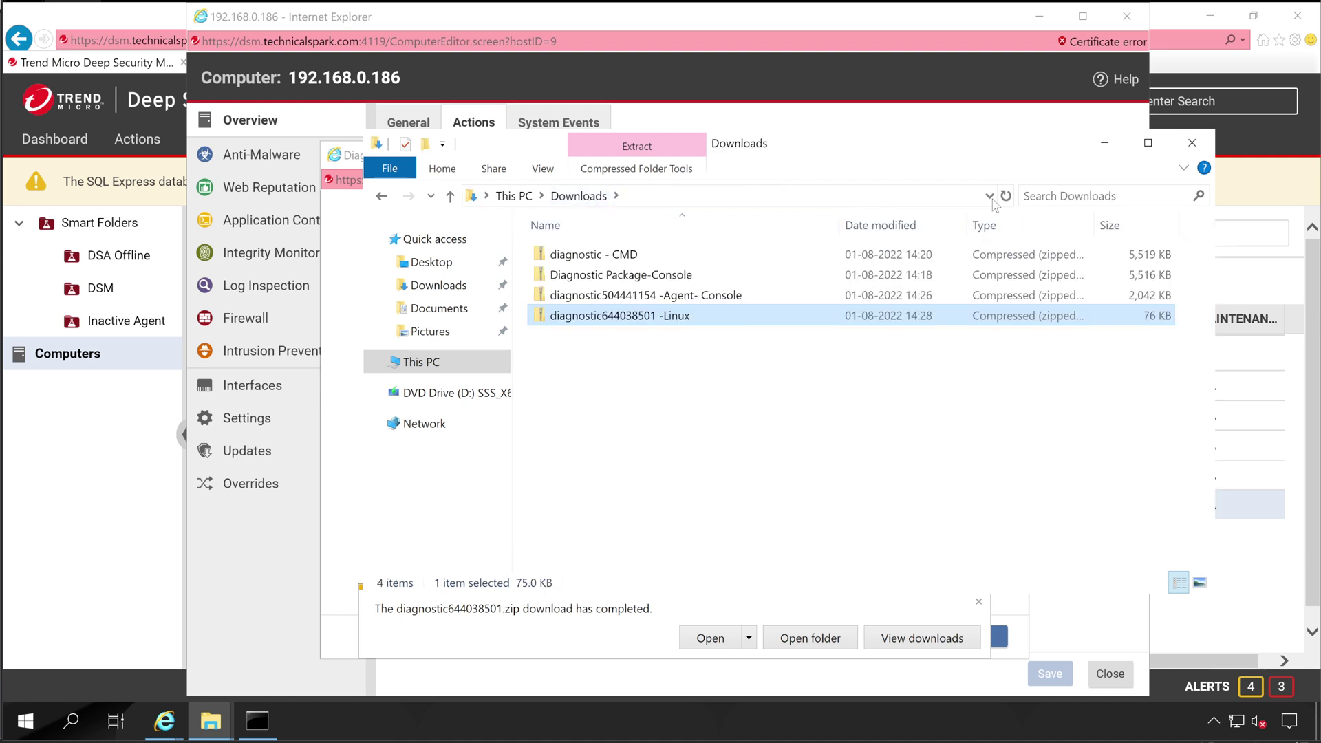
Step: Close File Explorer, the diagnostic wizard and the computer editor, returning to Computers
left_click(1192, 142)
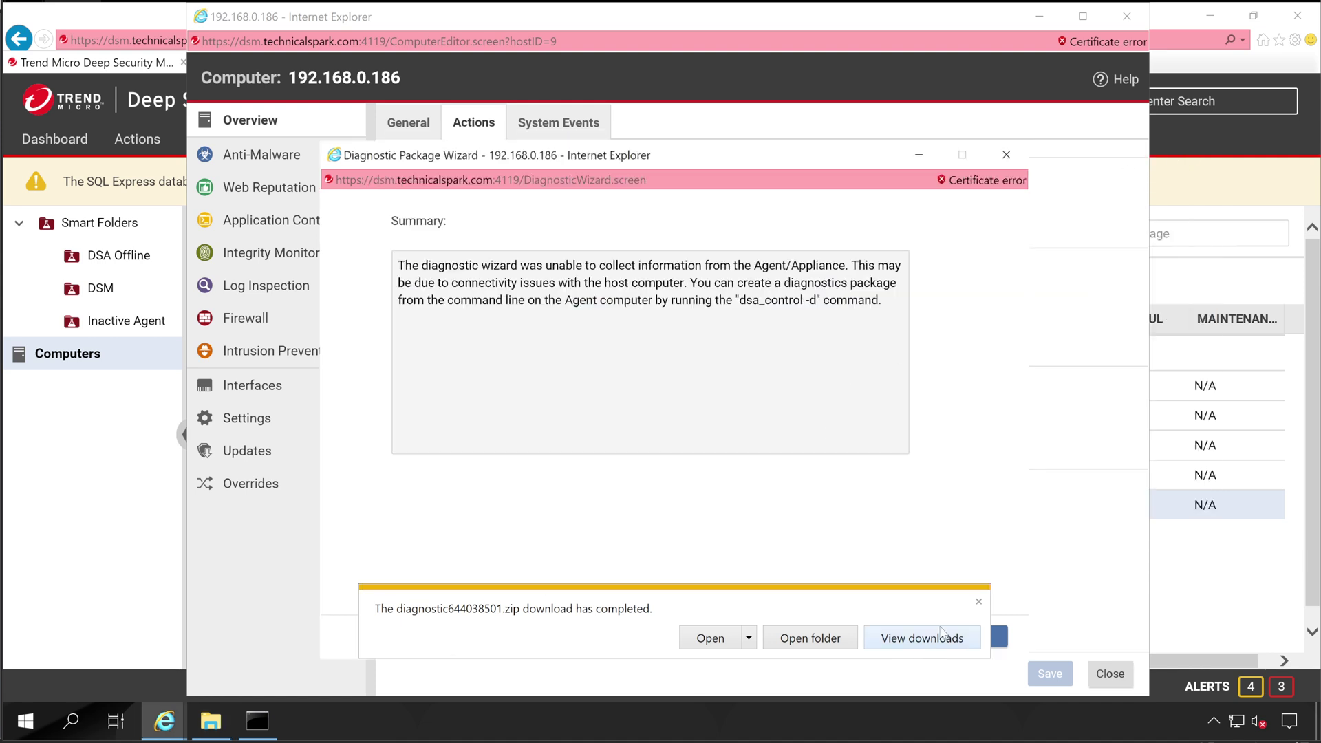
left_click(979, 603)
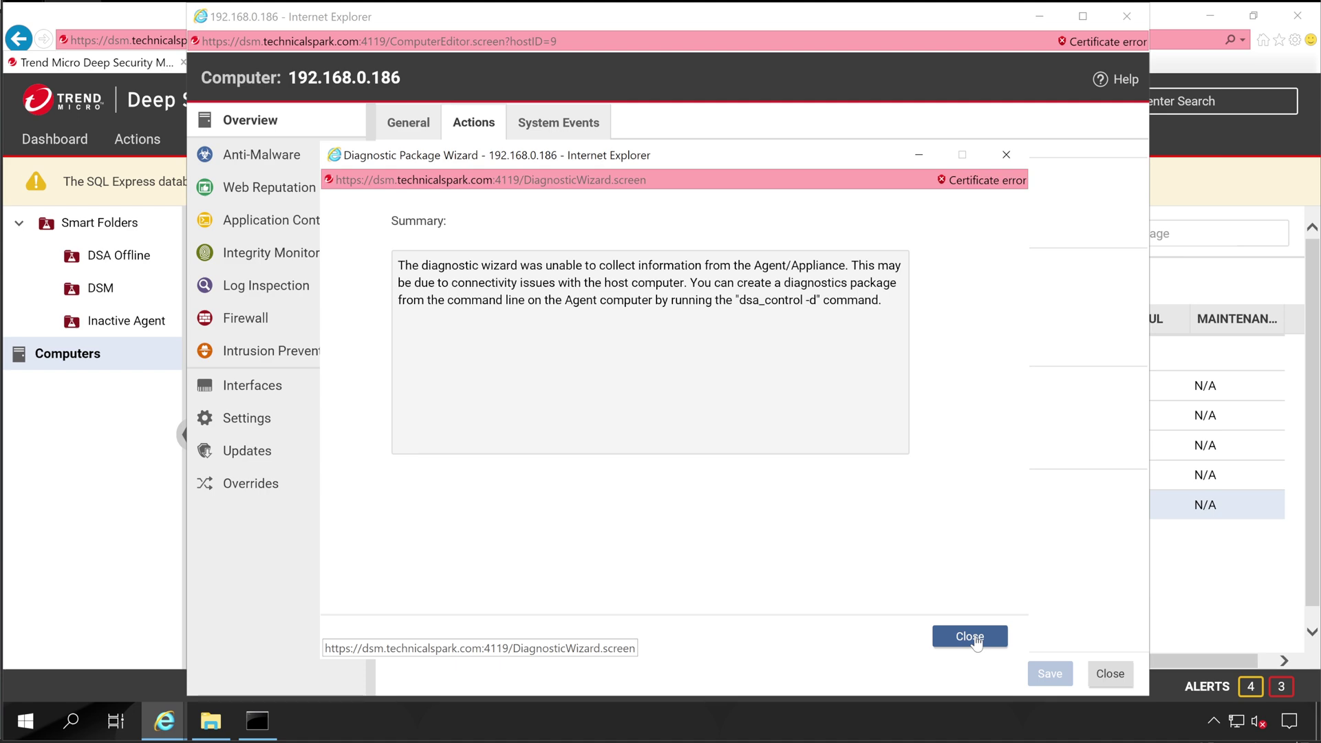
left_click(975, 638)
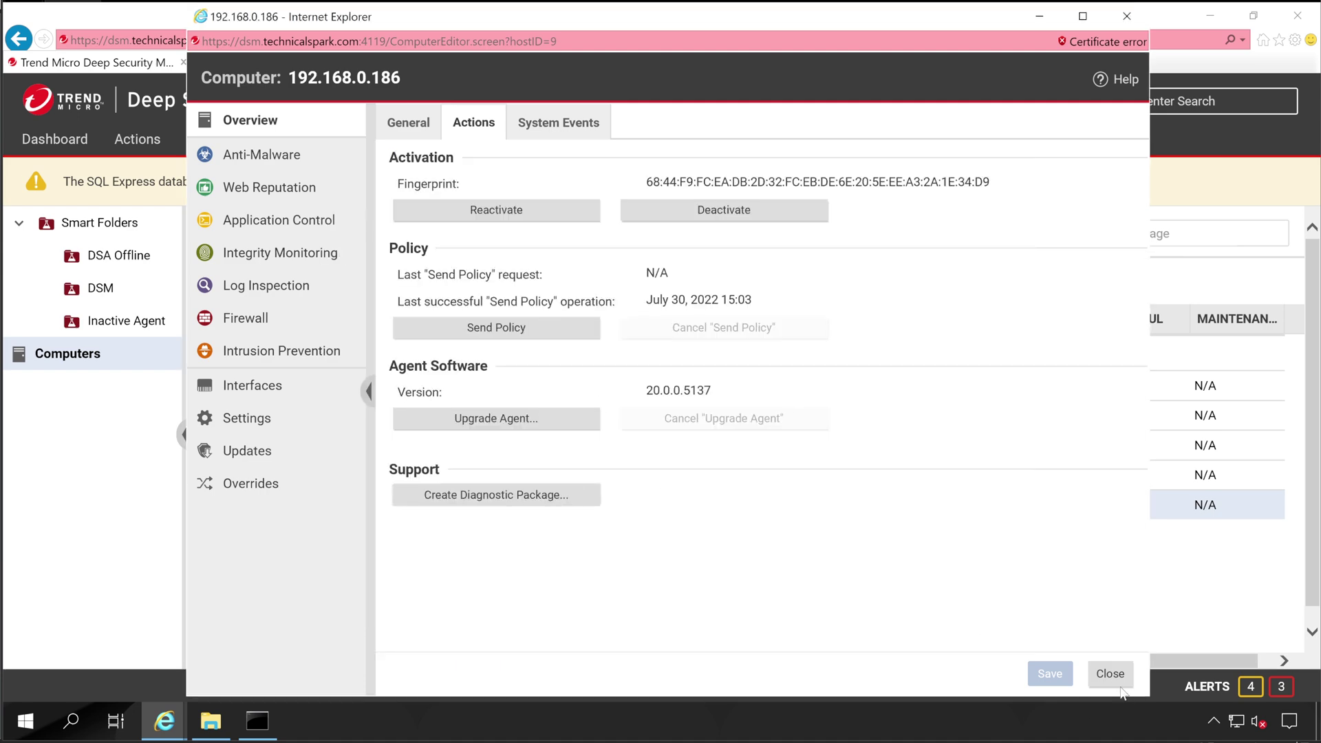
left_click(1110, 674)
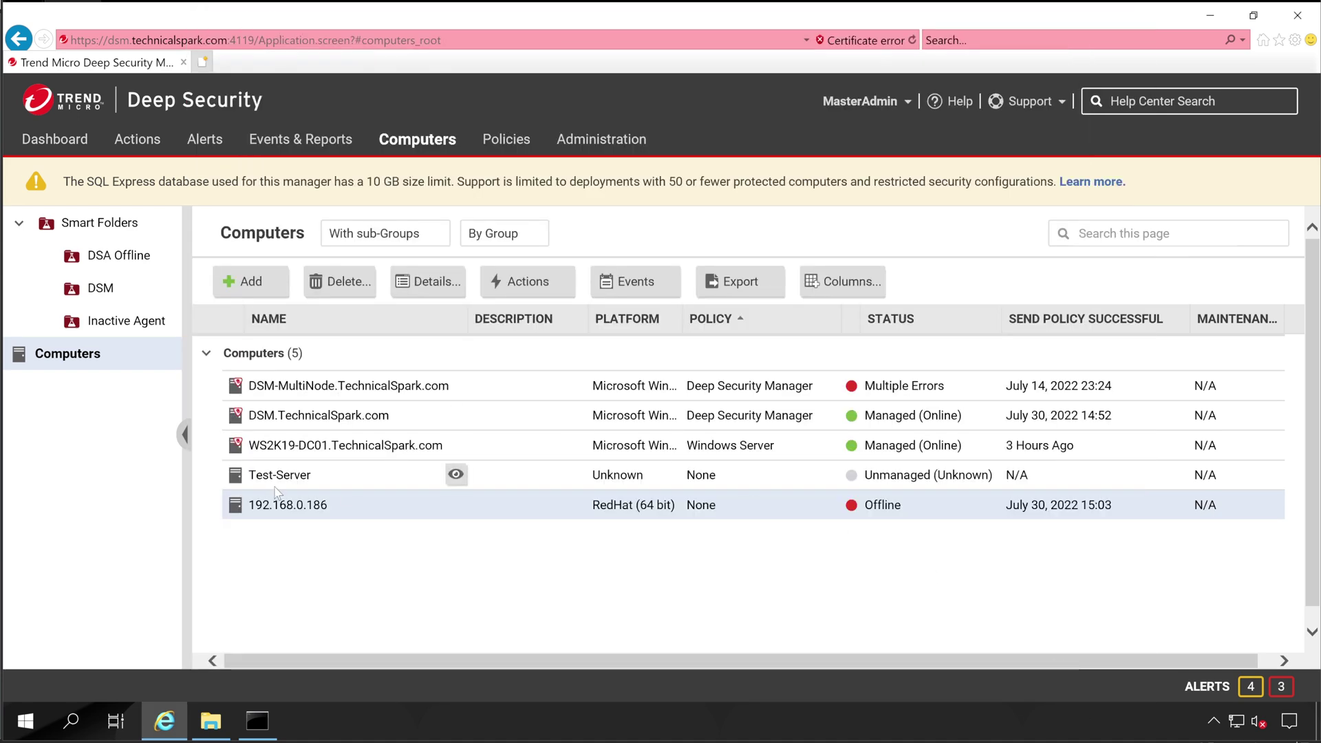
Step: Browse to C:\Program Files\Trend Micro\Deep Security Agent and copy its full folder path
left_click(277, 451)
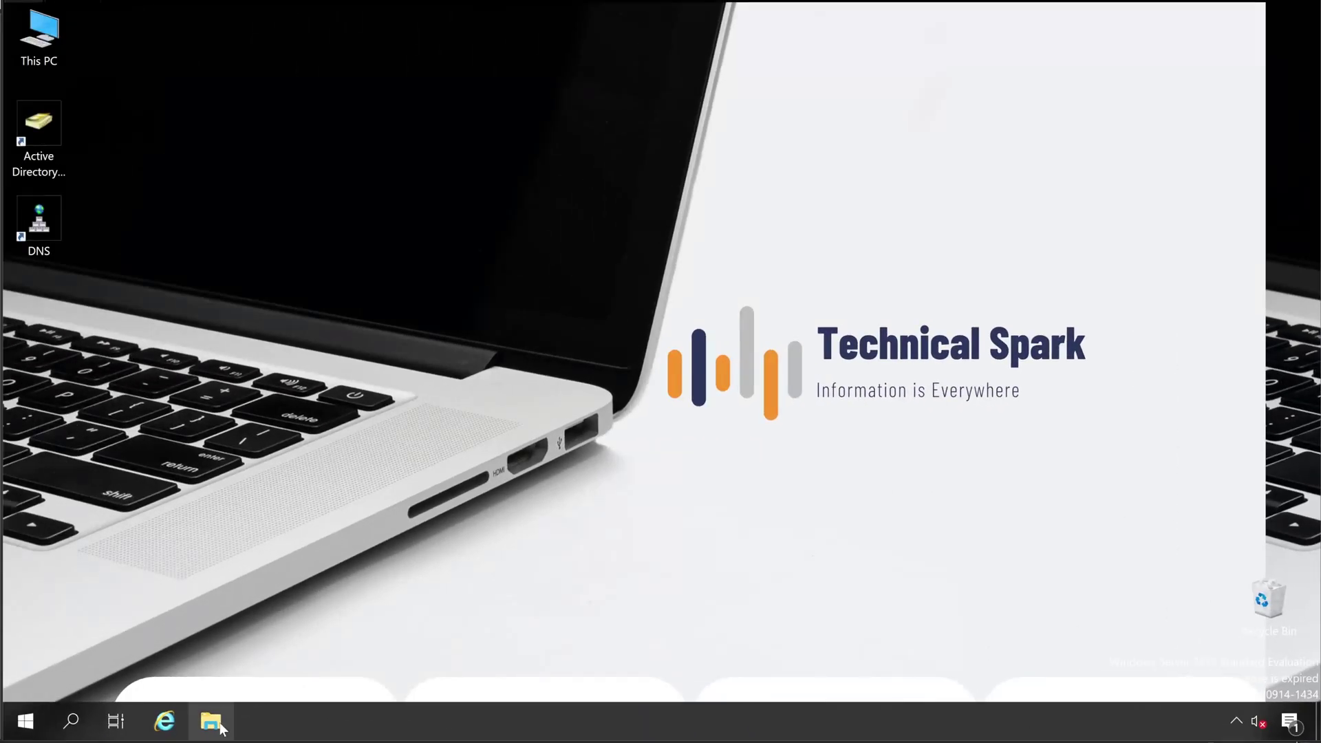
left_click(222, 728)
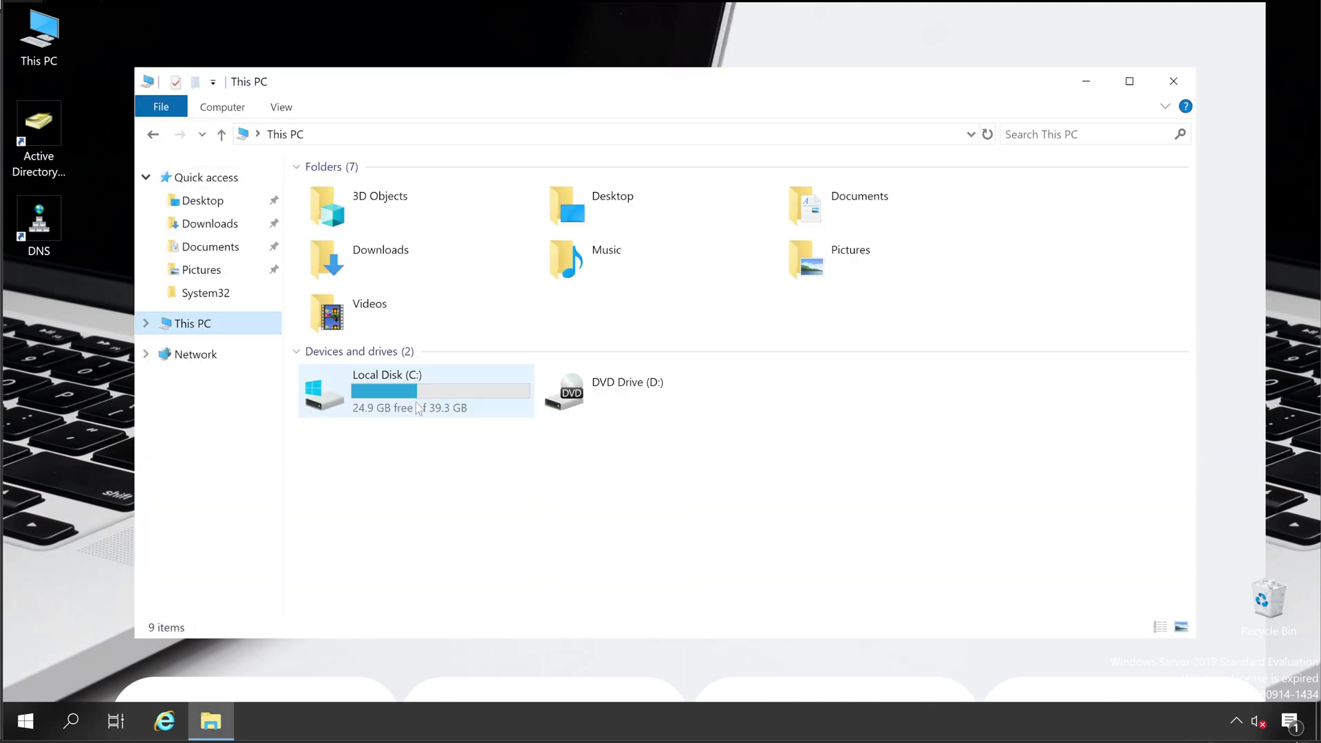
double_click(417, 407)
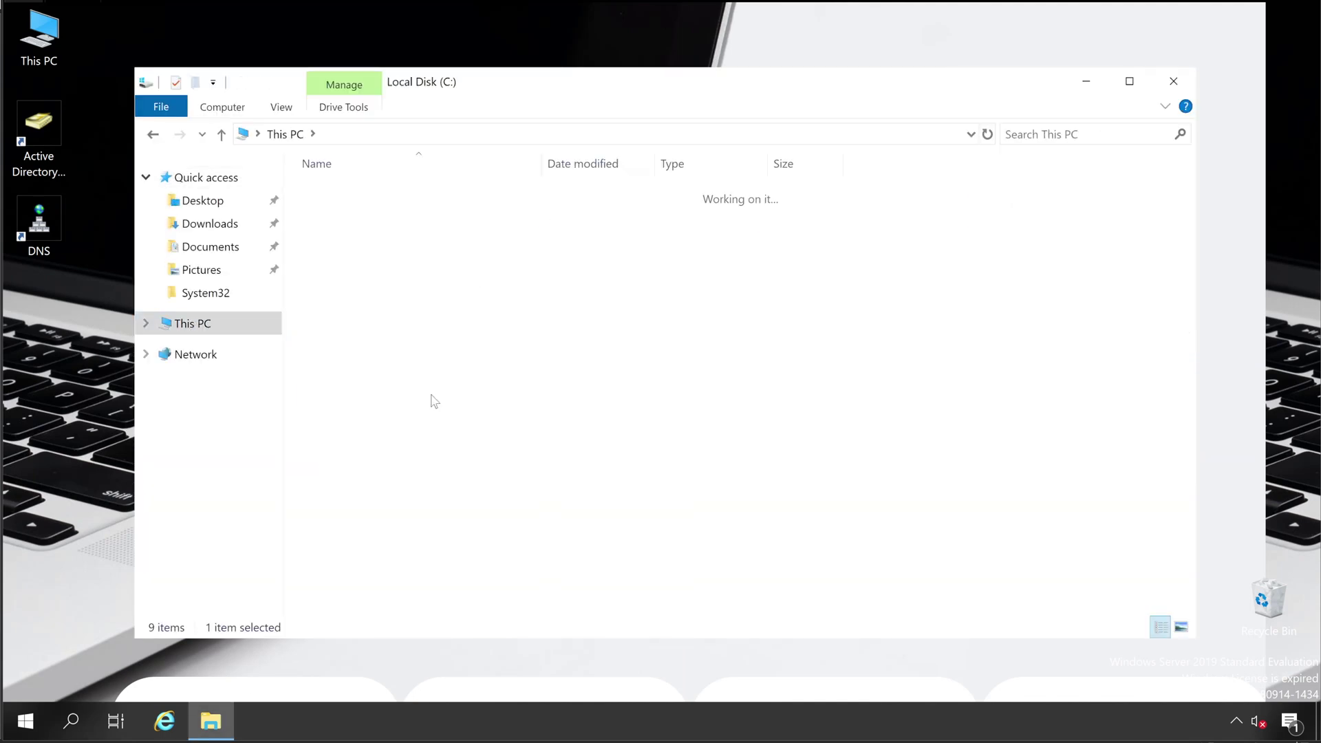
double_click(366, 234)
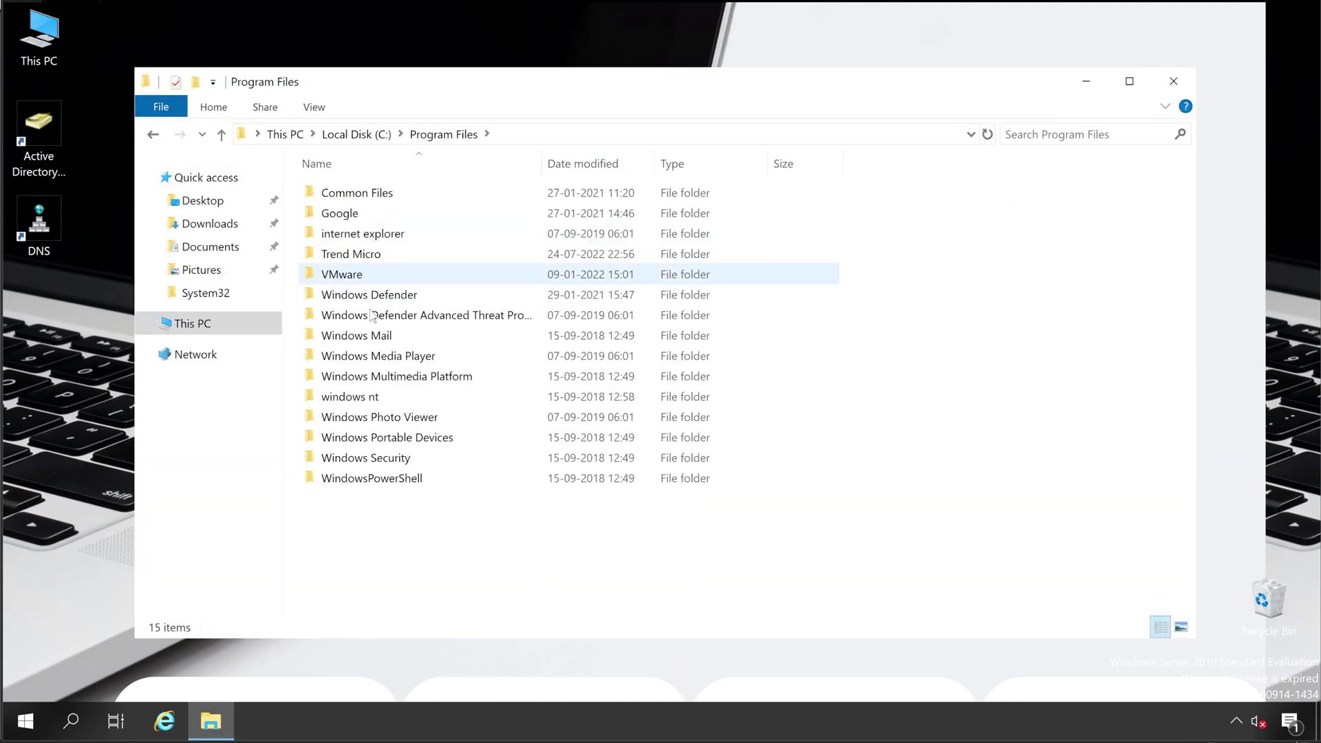
double_click(365, 255)
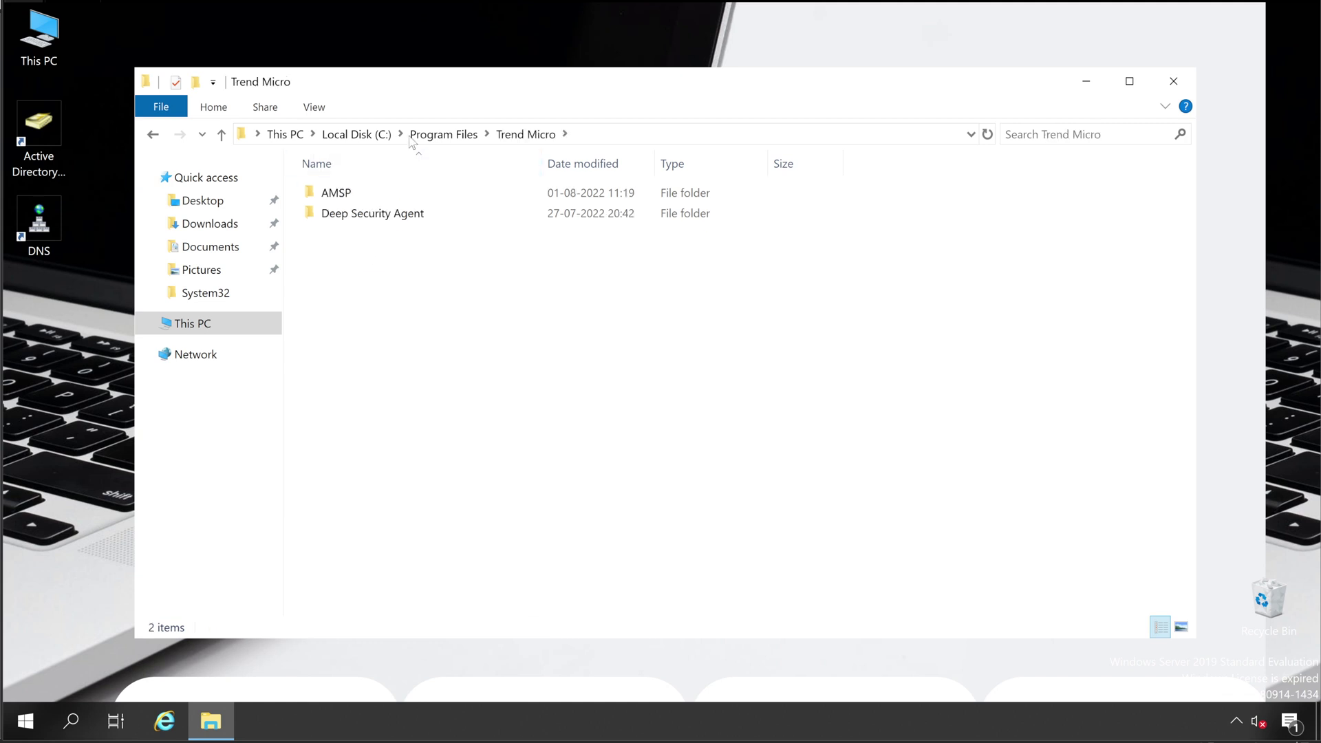
double_click(372, 214)
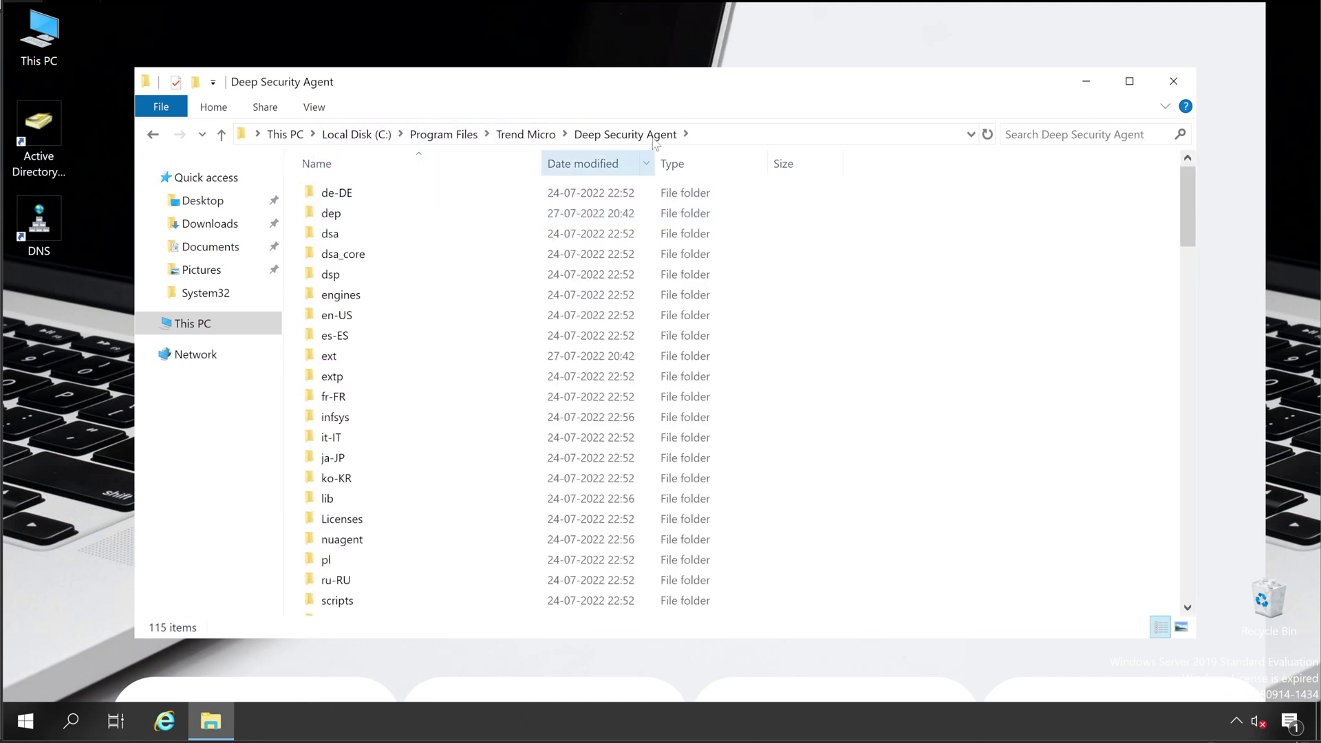
left_click(751, 135)
left_click(738, 139)
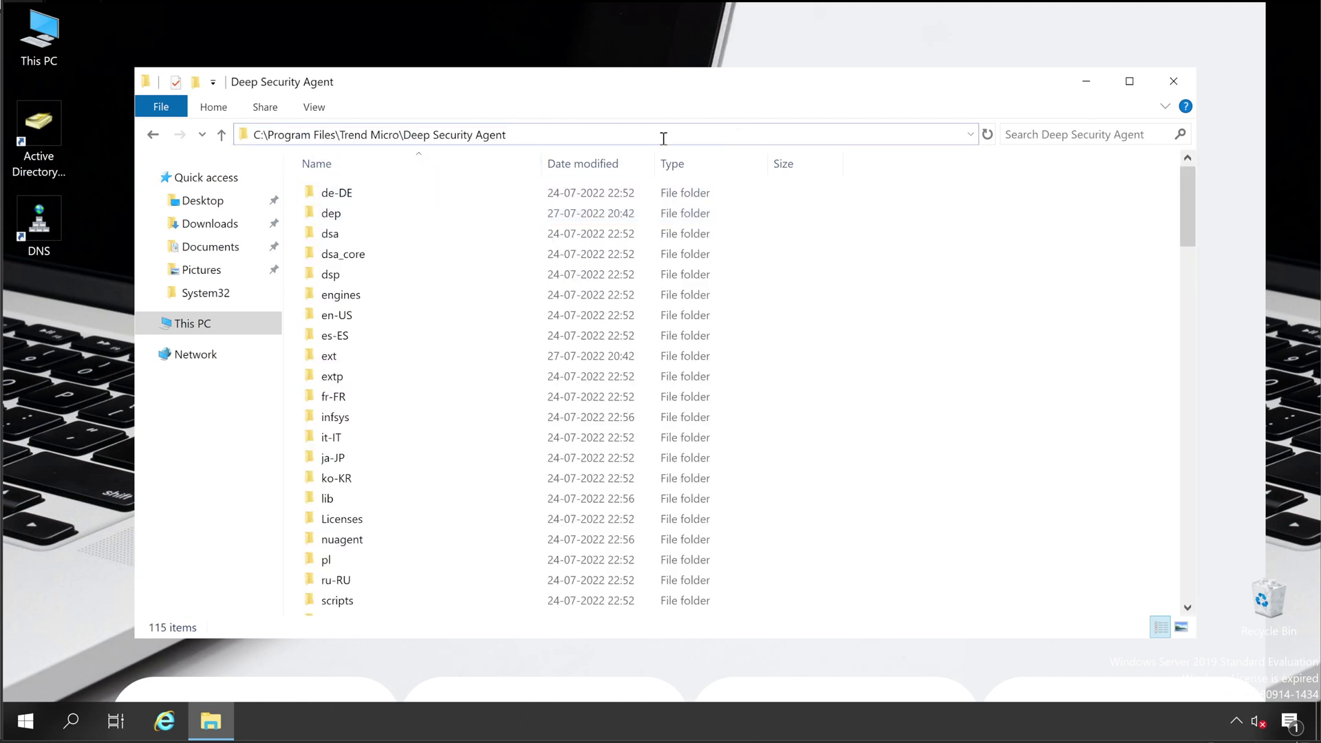
key("ctrl+a")
key("ctrl+c")
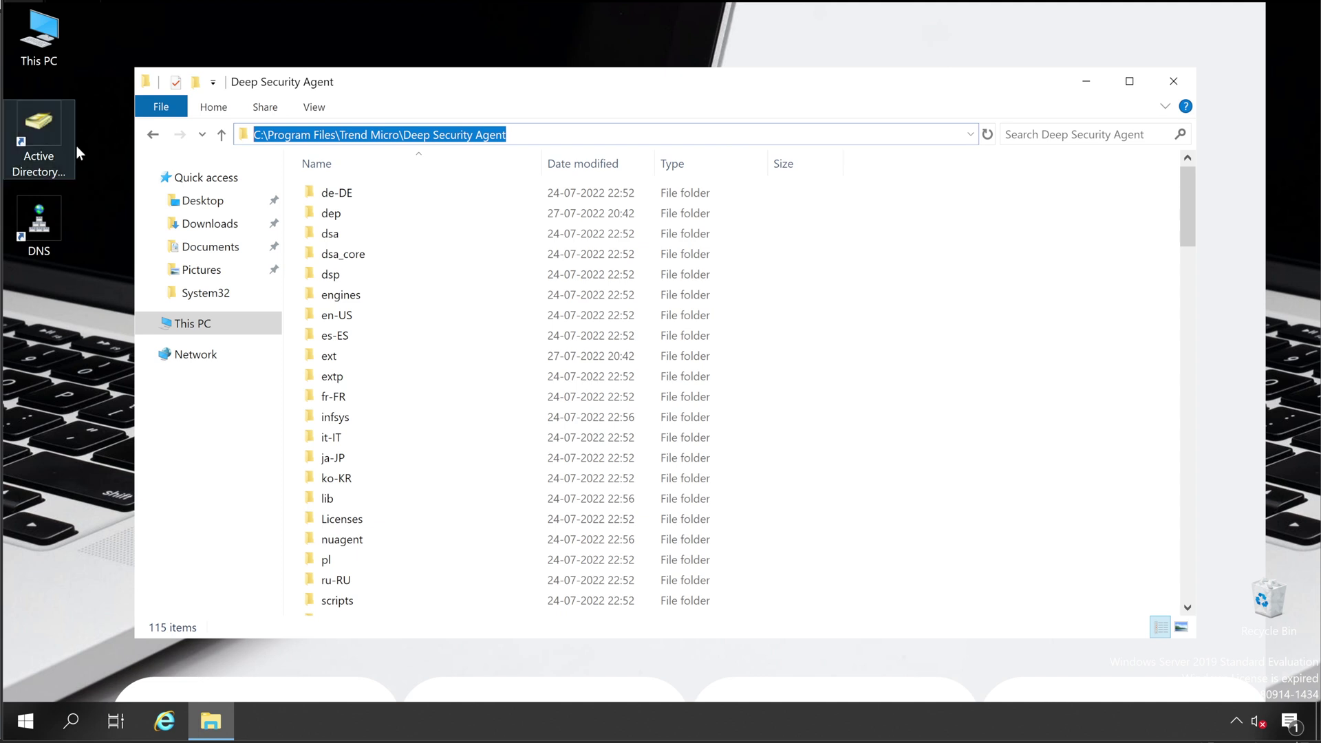
left_click(43, 733)
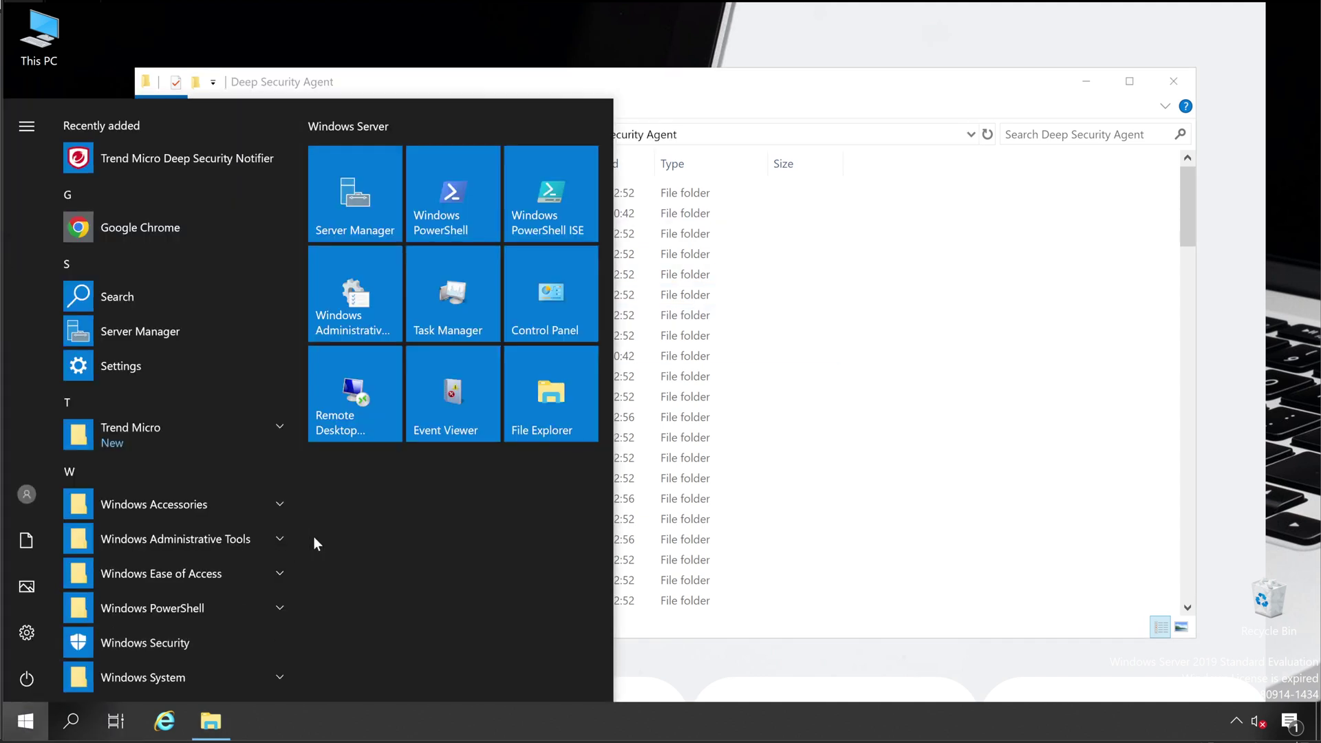
Step: Run Command Prompt as administrator and cd into the Deep Security Agent install folder
type("cmd")
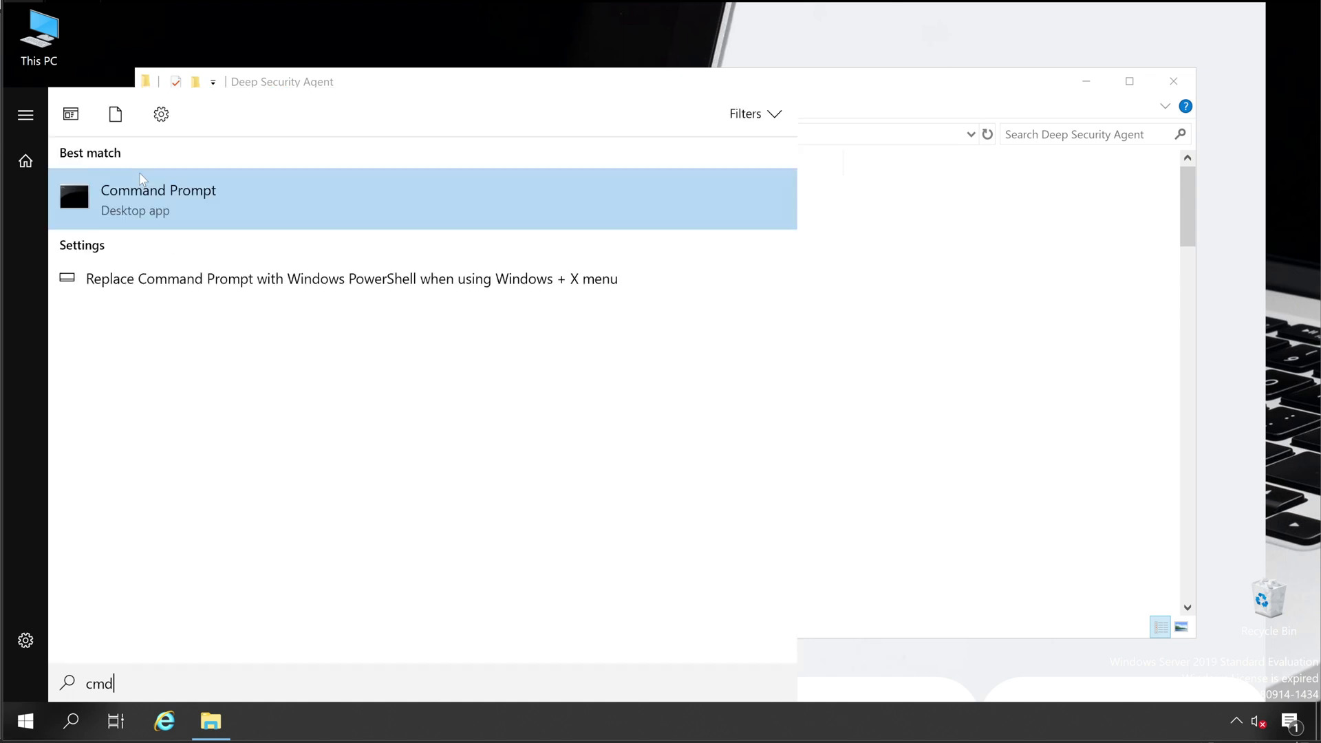
right_click(162, 198)
left_click(242, 220)
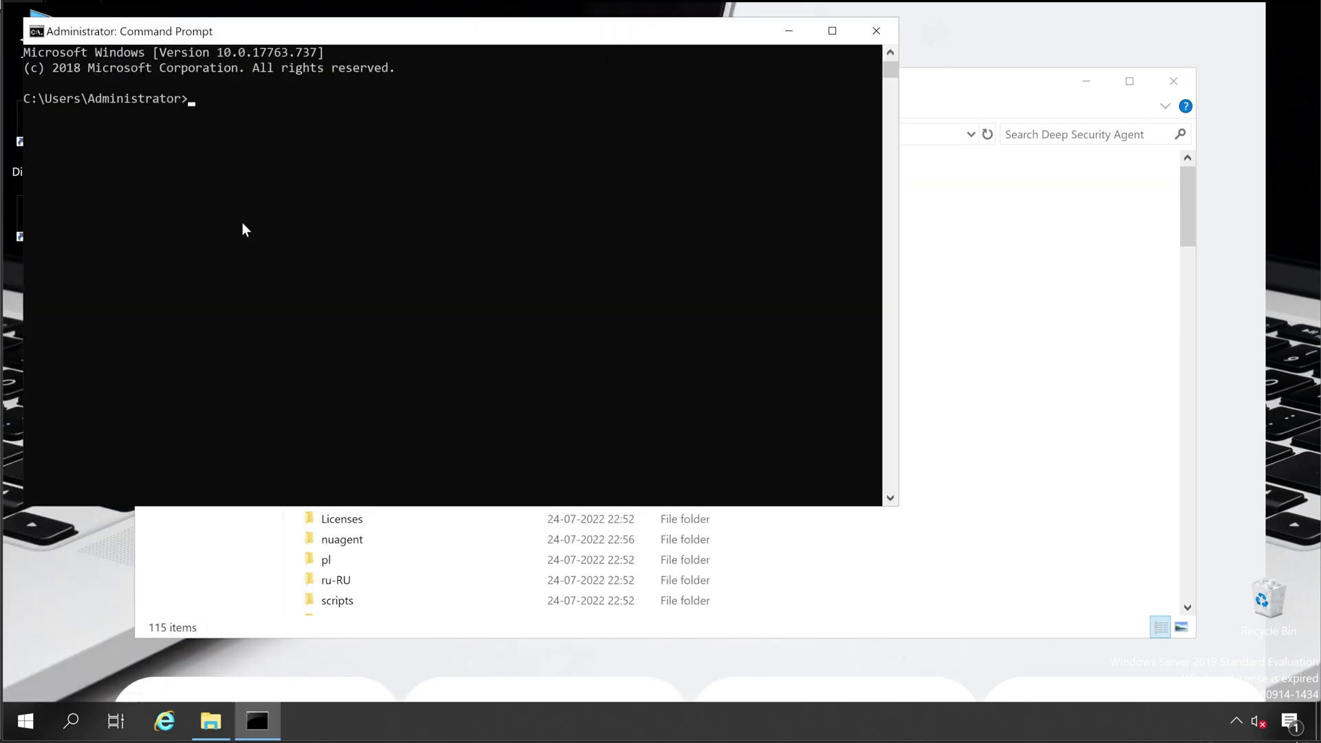
left_click_drag(349, 32, 520, 188)
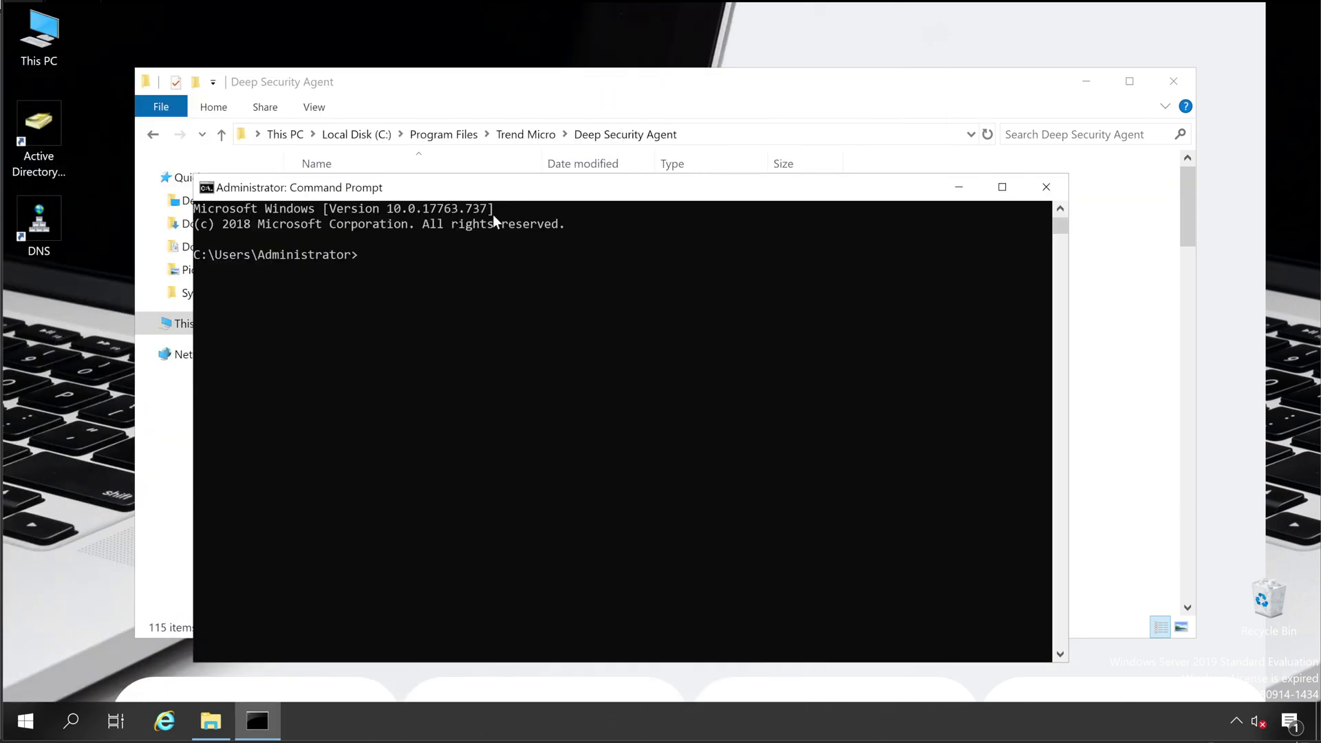
type("cd")
key("ctrl+v")
key("Return")
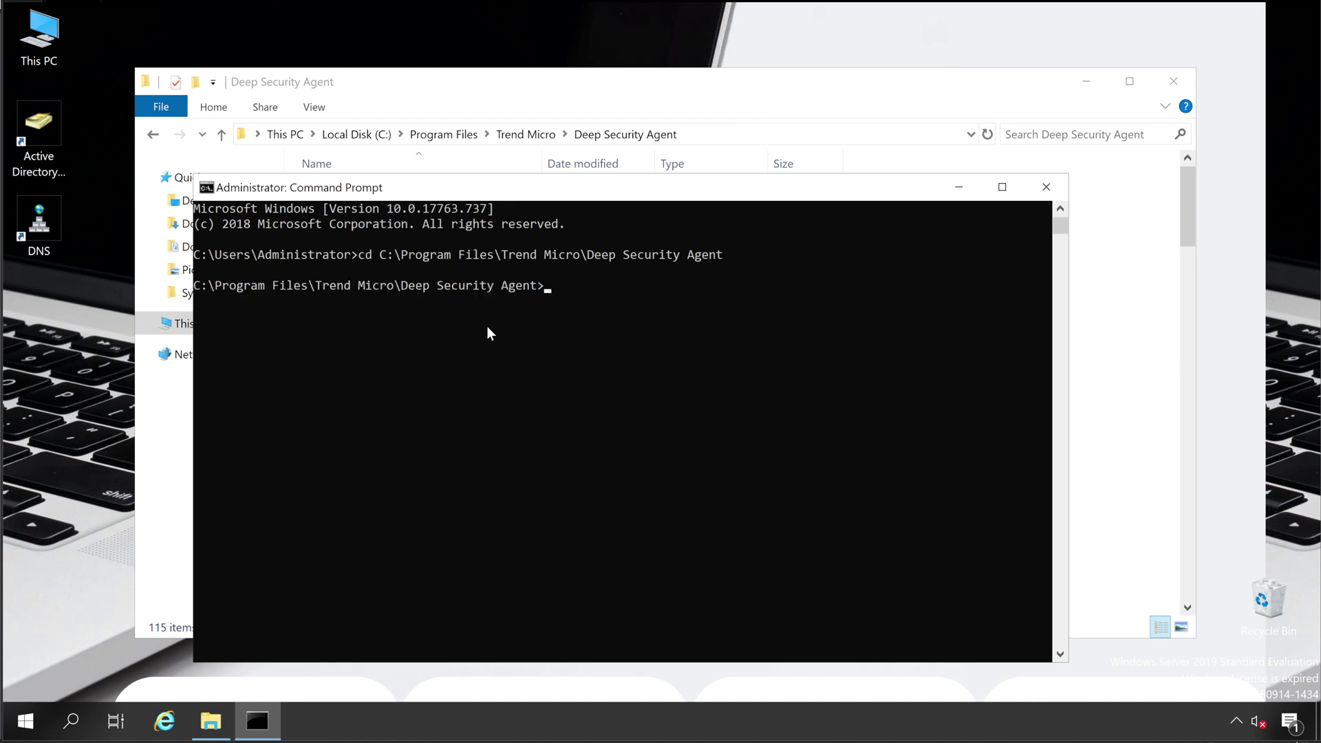
Step: Run dsa_control -d and note the package path under ProgramData\Trend Micro\Deep Security Agent\diag
left_click(571, 422)
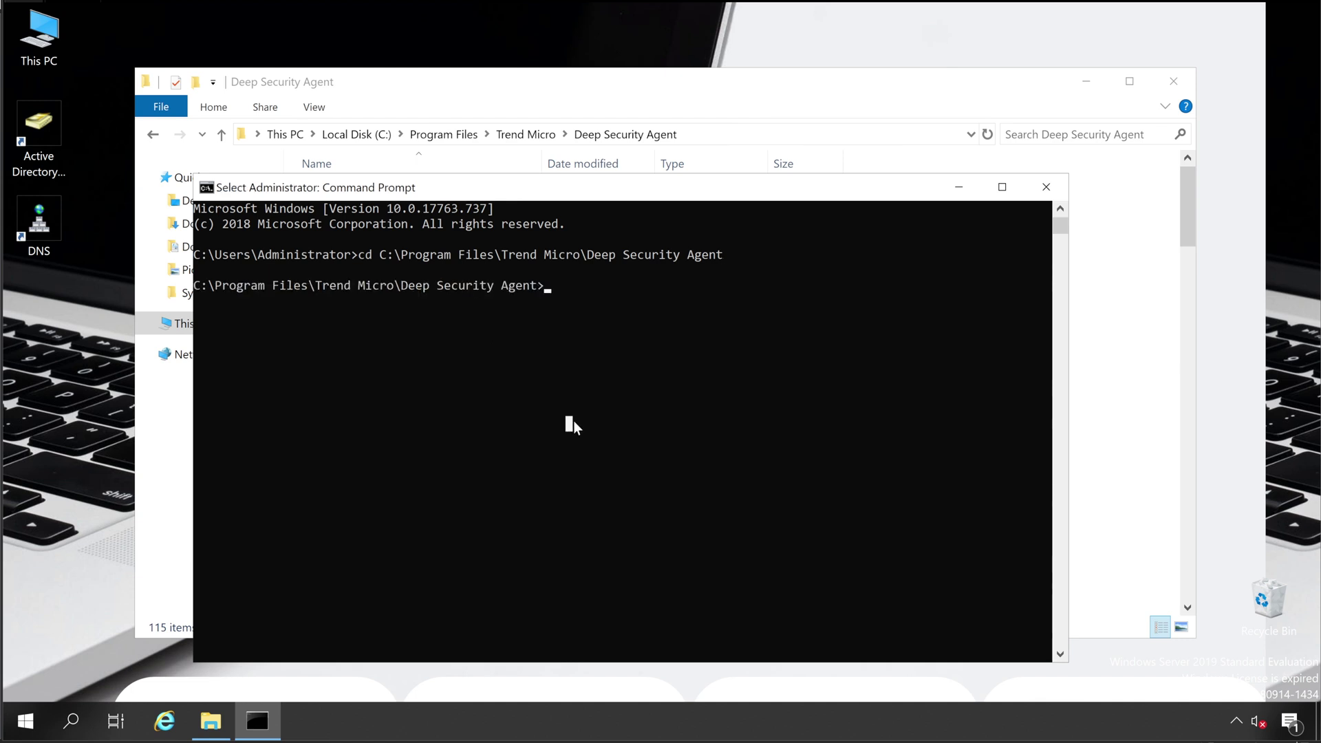
type("dsa_")
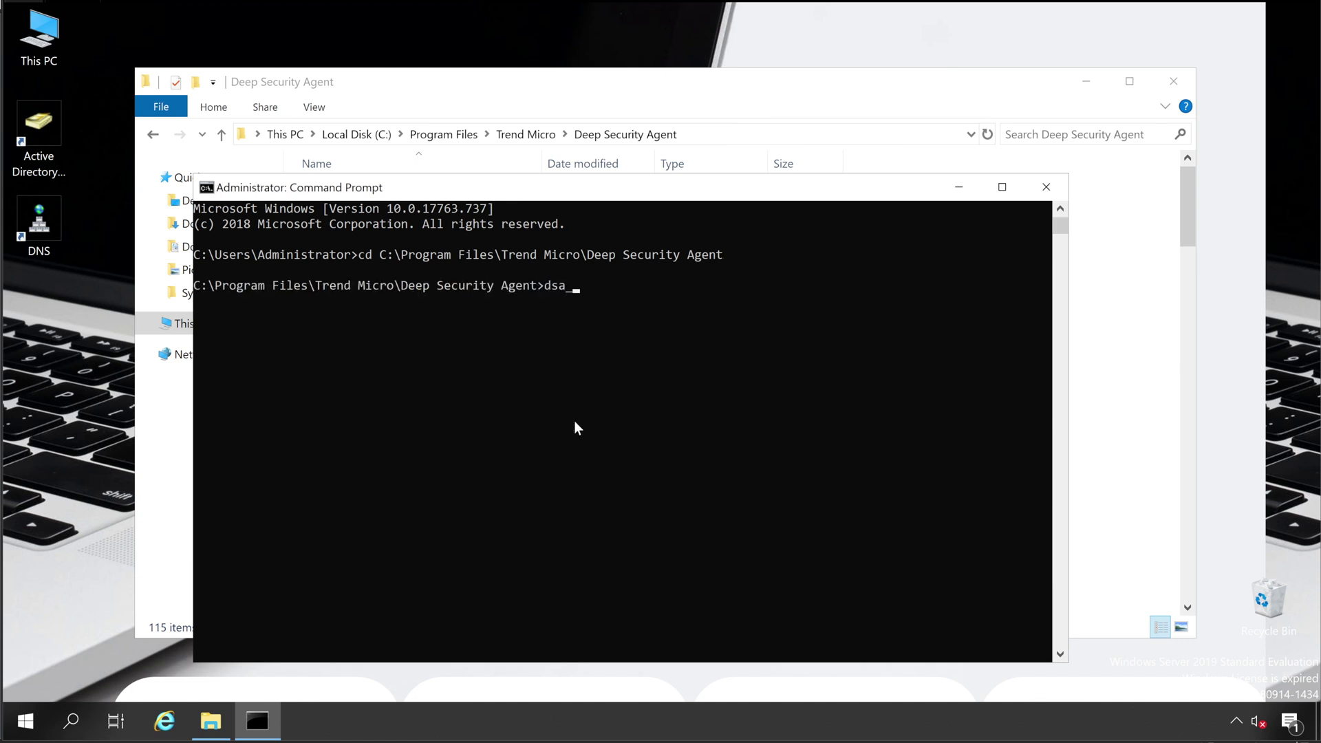
type("control -d")
key("Return")
left_click_drag(204, 318, 319, 315)
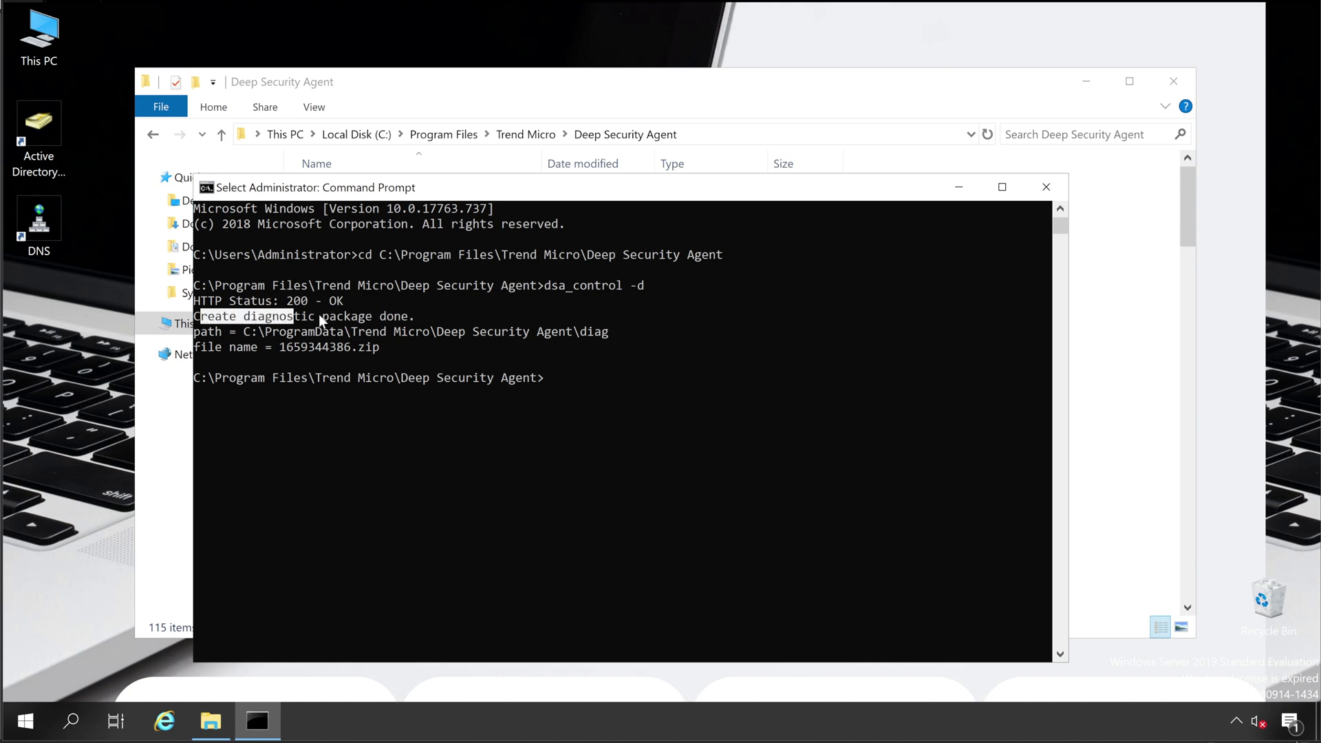
left_click(611, 333)
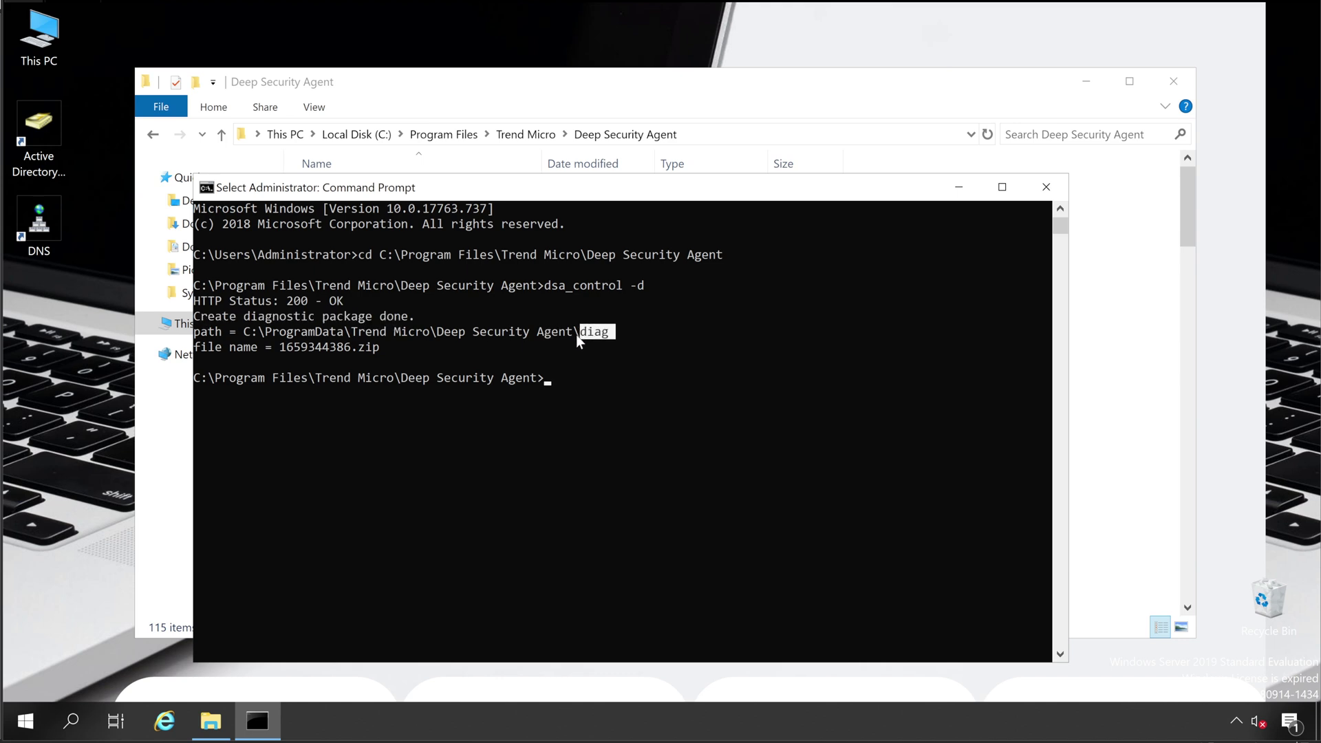
left_click_drag(542, 333, 244, 337)
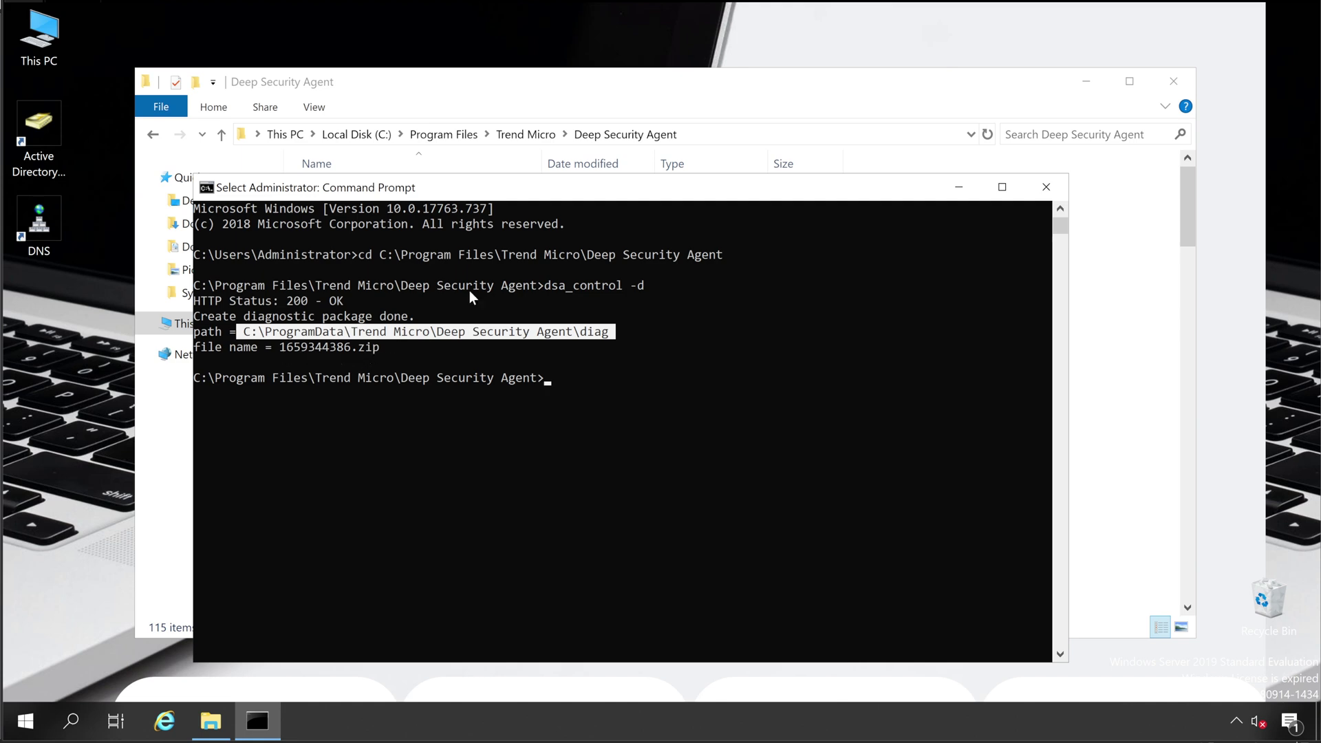
left_click(586, 339)
double_click(604, 339)
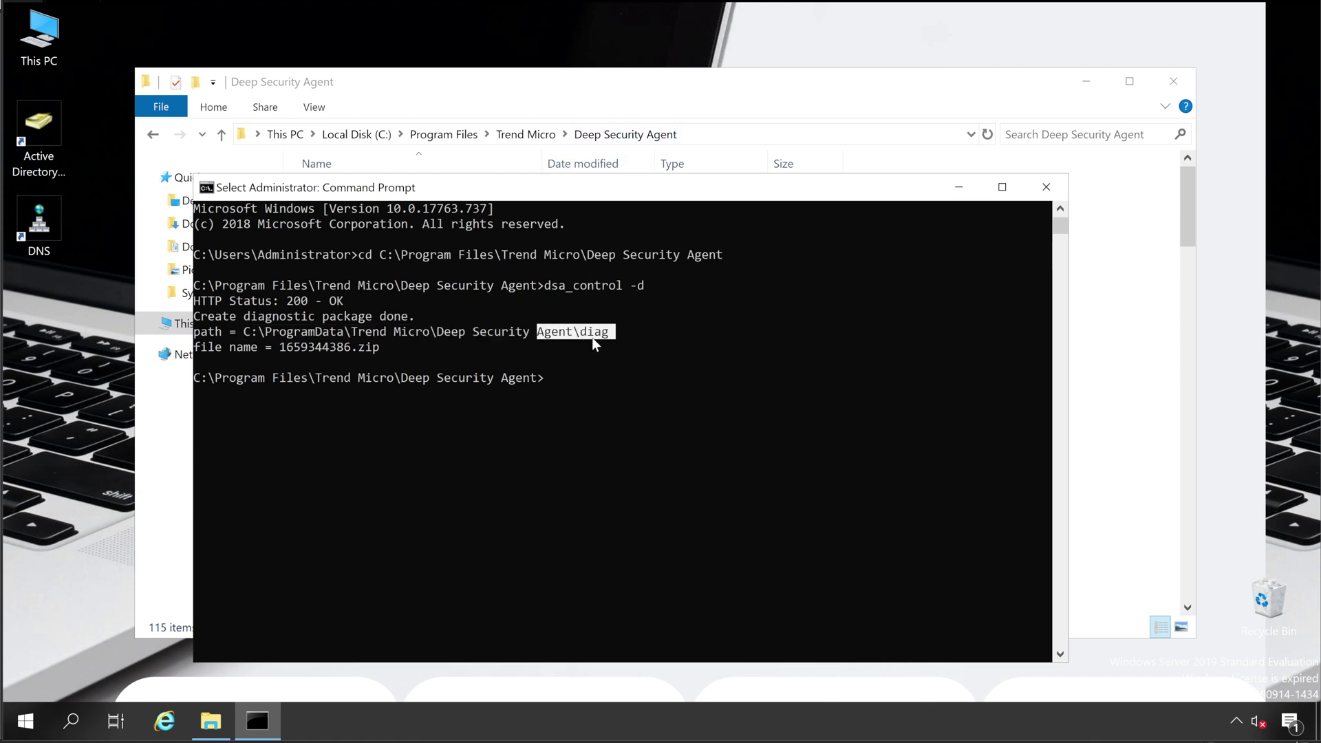
left_click(590, 336)
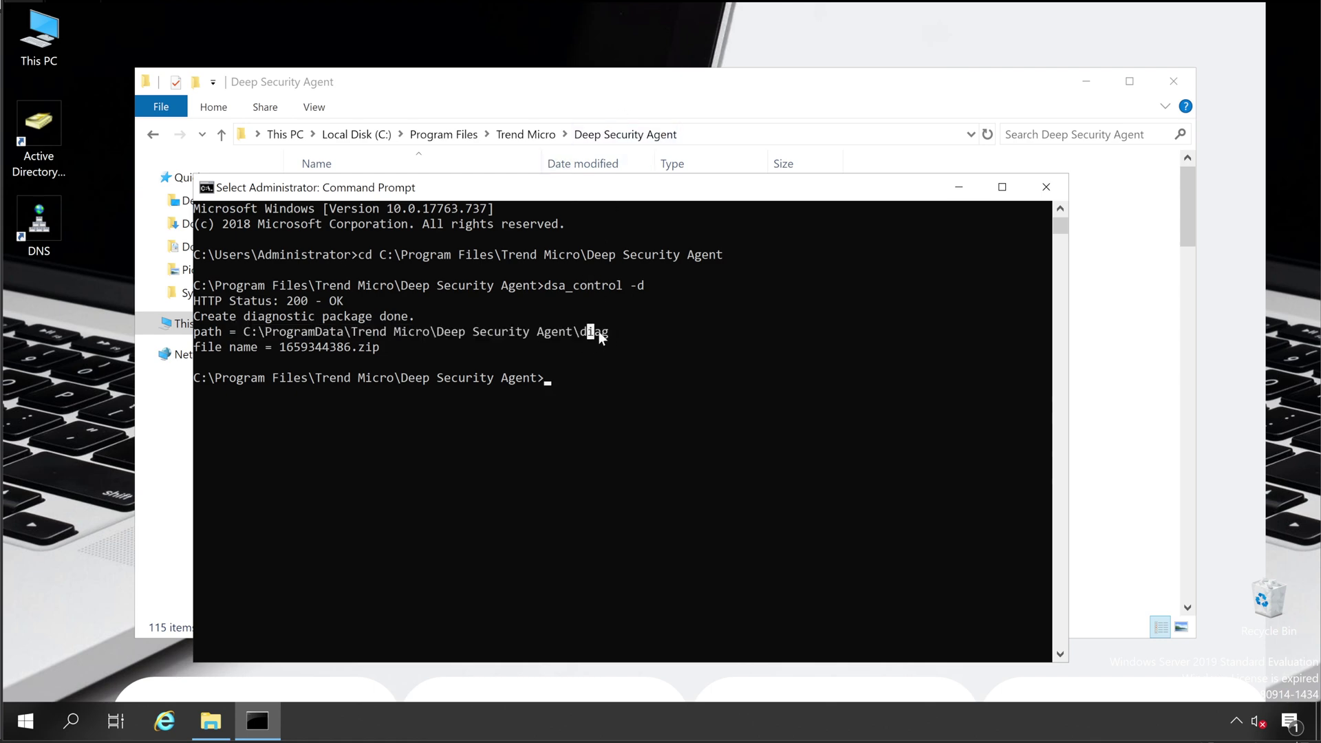
left_click(587, 82)
Step: Find ds_monitor in the agent folder and mark the C:\ProgramData part of the output path
left_click(421, 279)
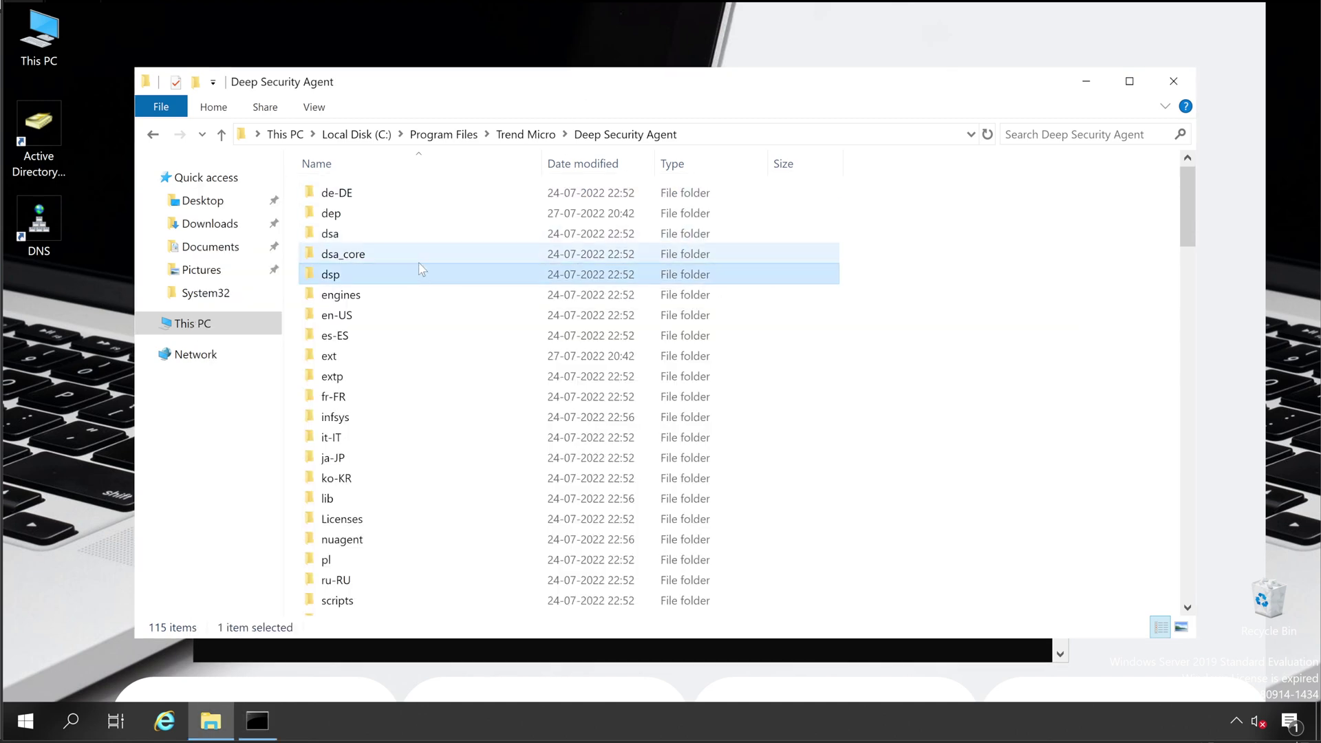
key("d")
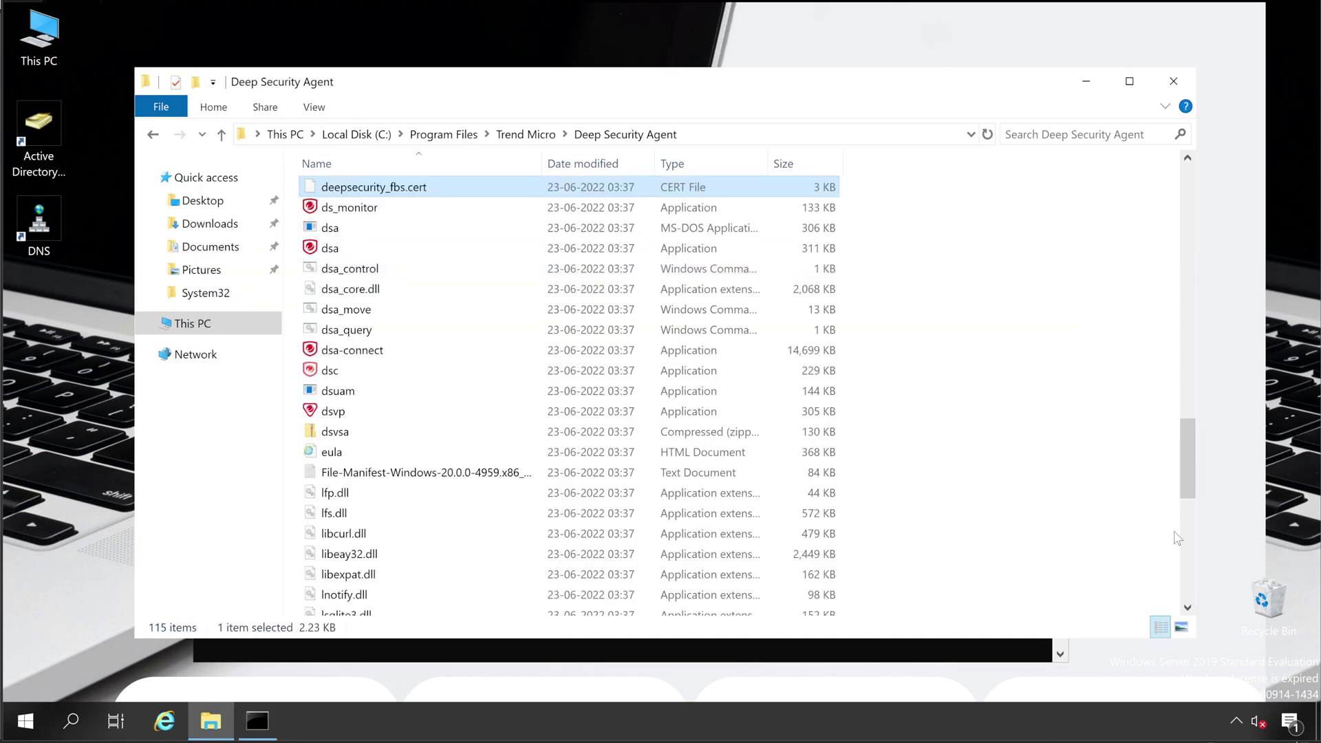
key("d")
key("s")
key("underscore")
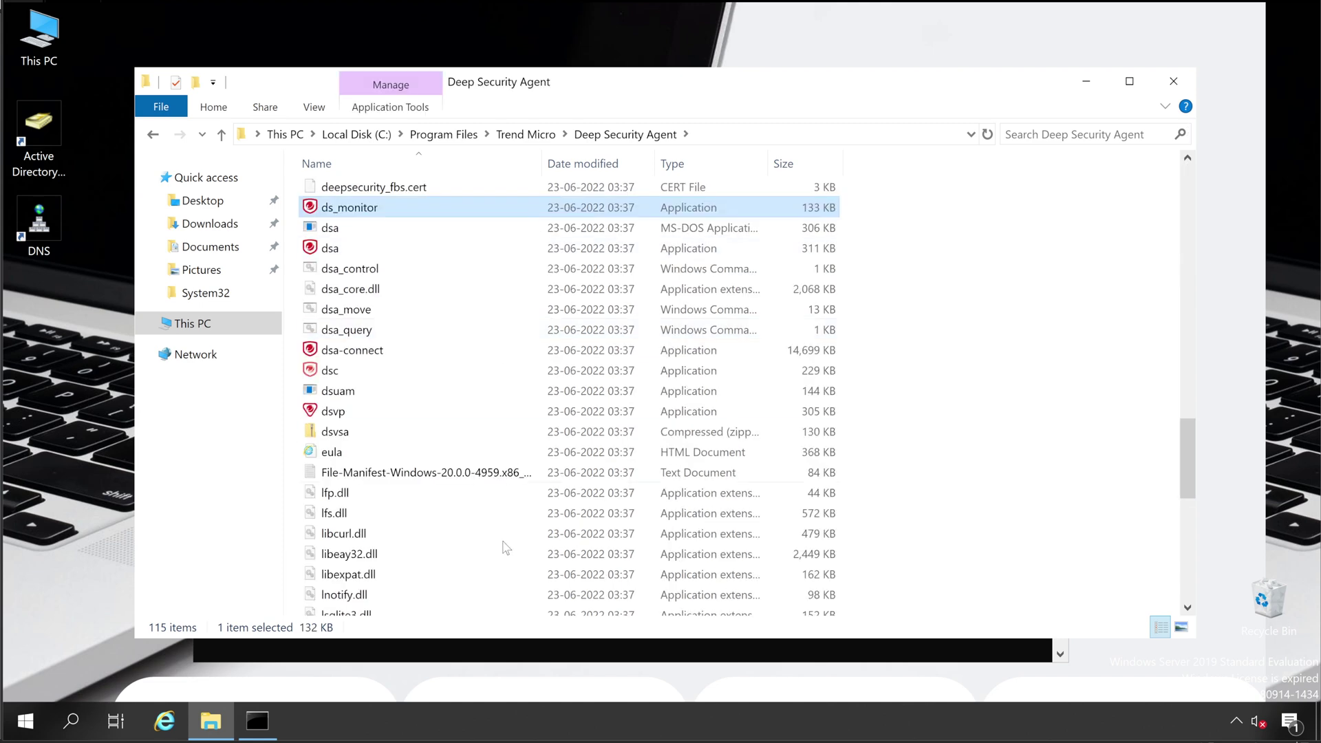
left_click(257, 720)
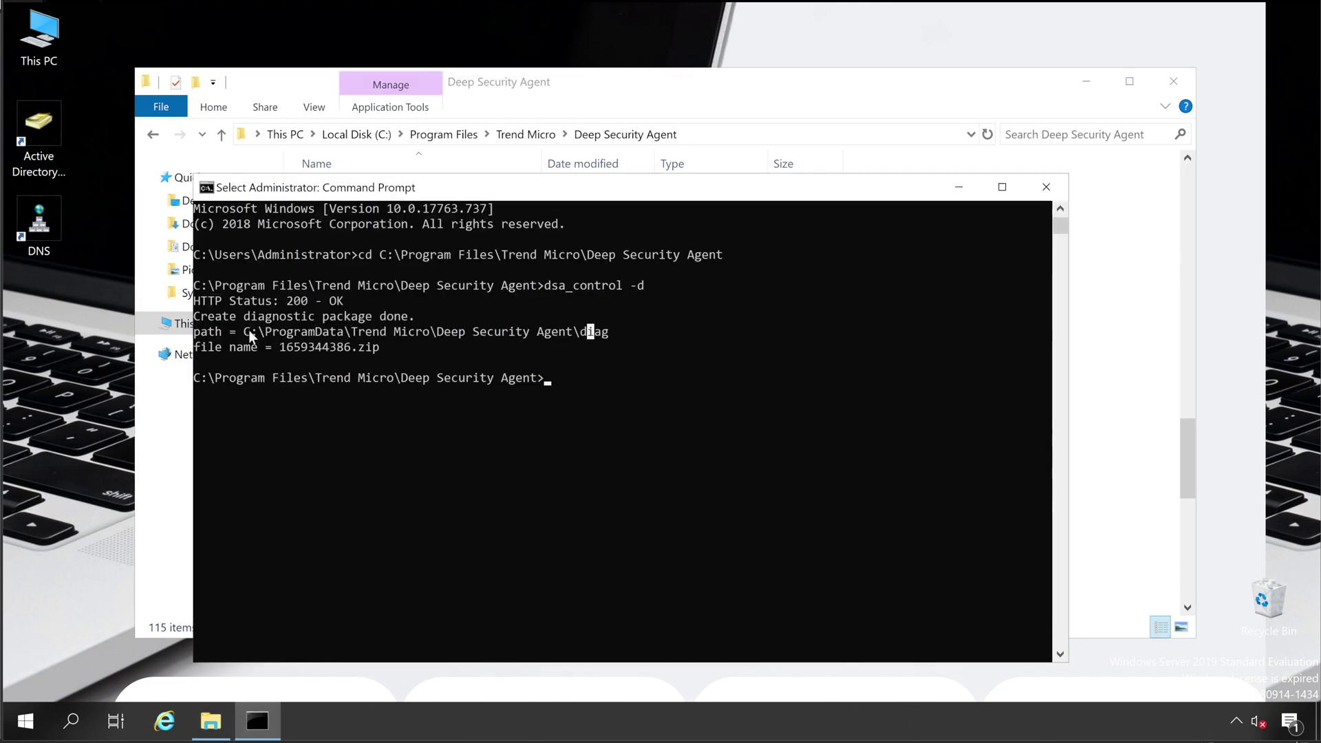
left_click_drag(247, 331, 349, 337)
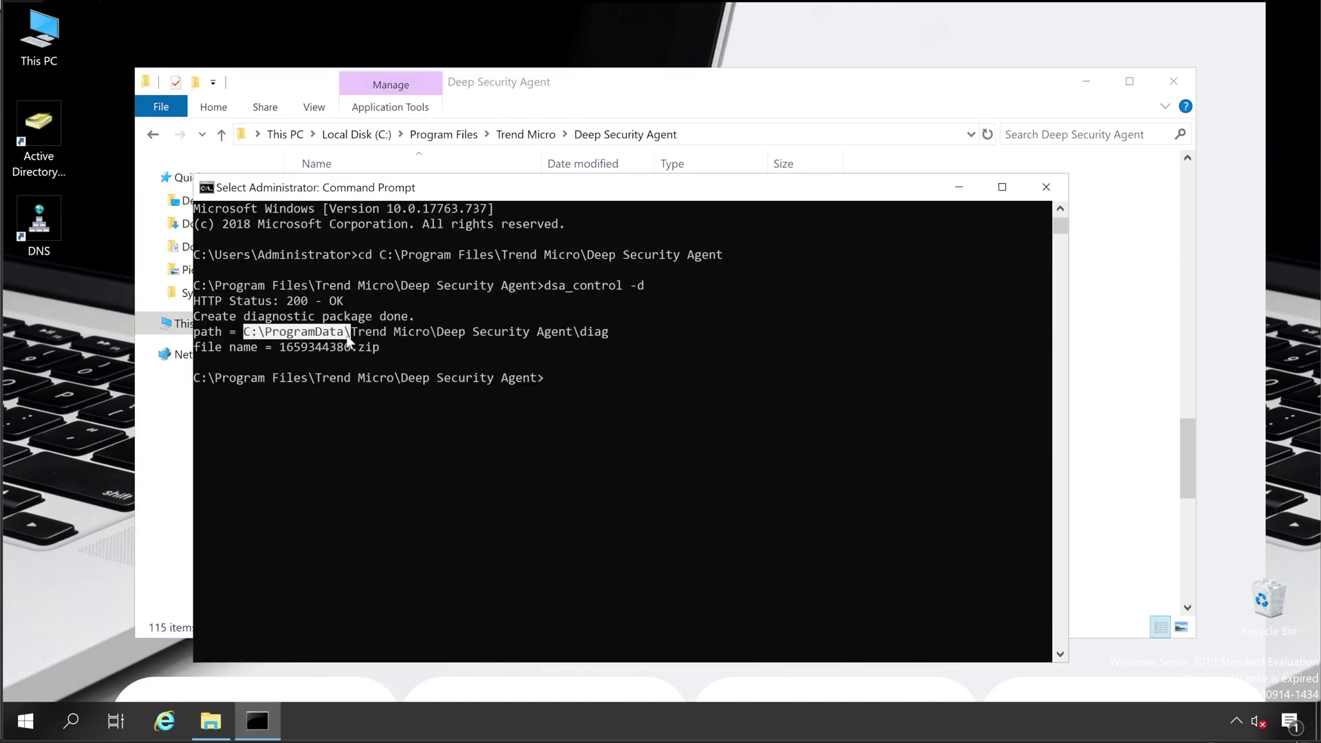
Step: Change the Explorer path to C:\ProgramData\Trend Micro\Deep Security Agent and open diag
left_click(336, 136)
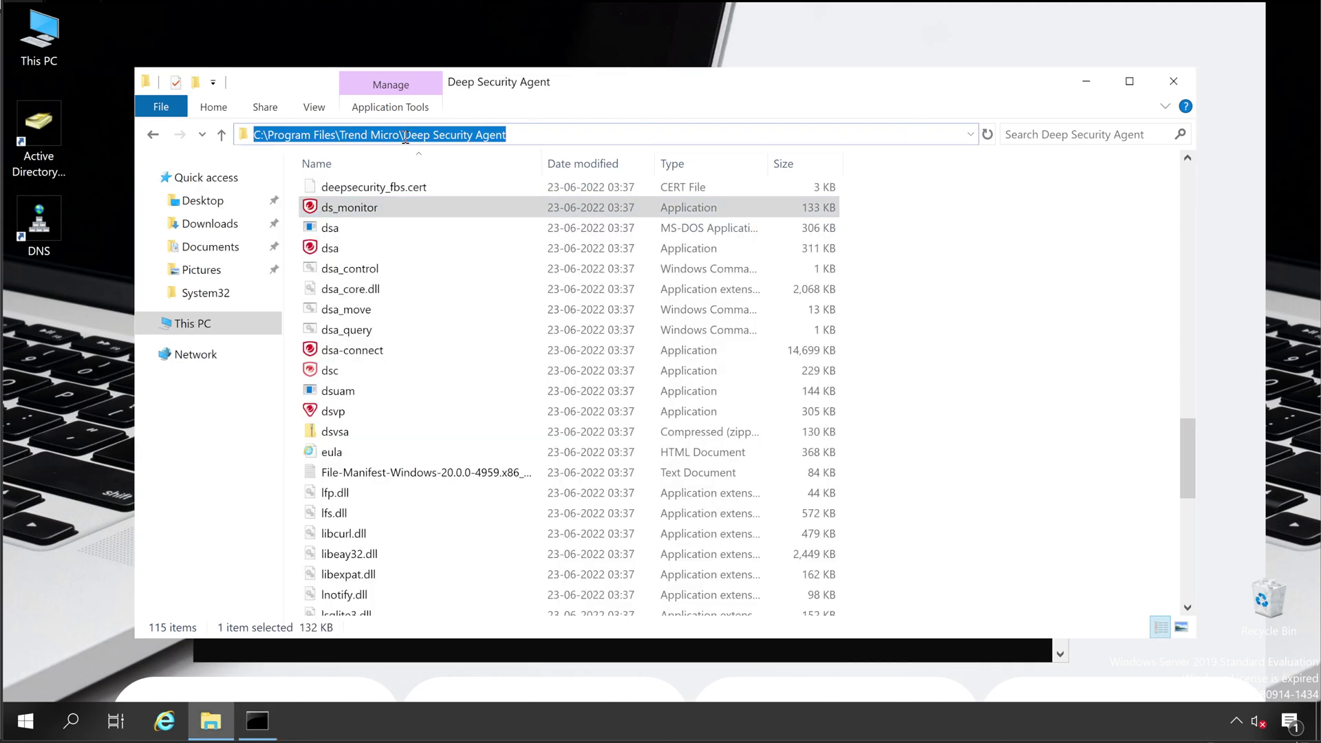
left_click(336, 136)
key("shift+Left")
key("shift+Left")
key("shift+Left")
key("shift+Left")
key("shift+Left")
key("shift+Left")
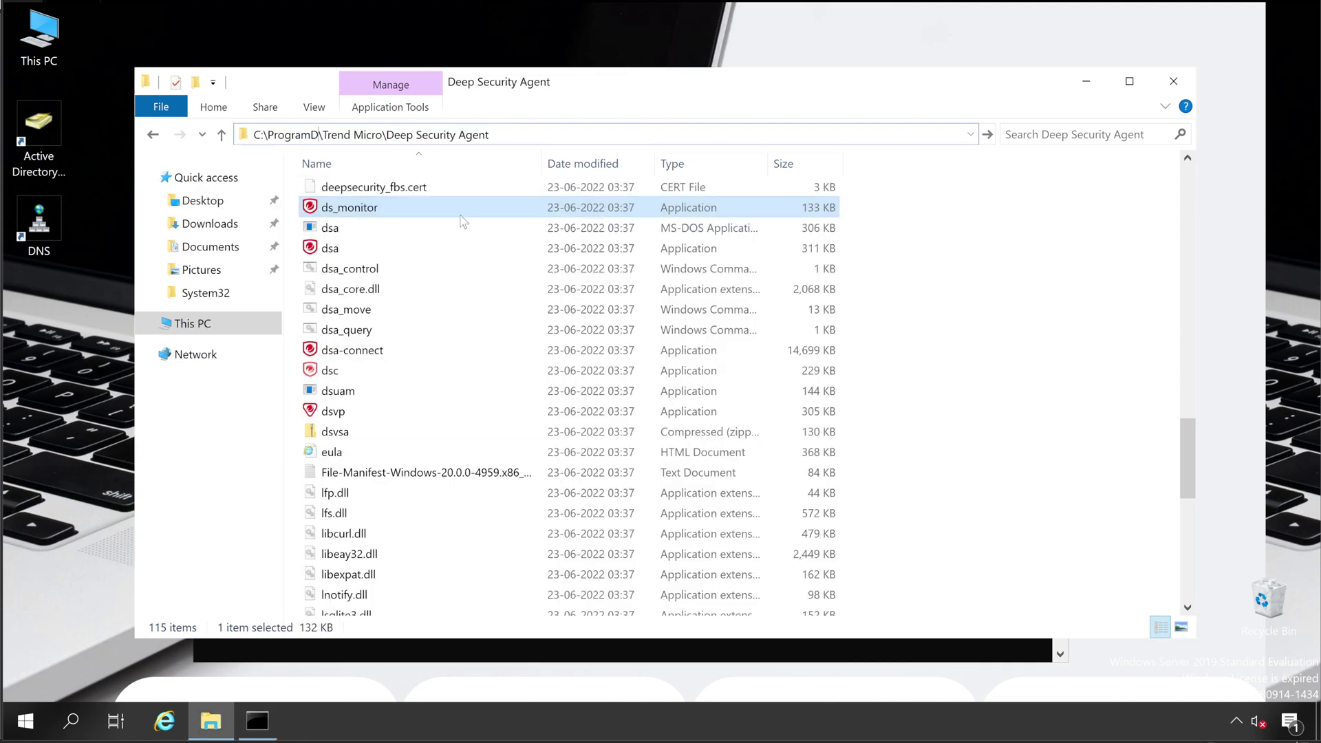
type("Data")
key("Return")
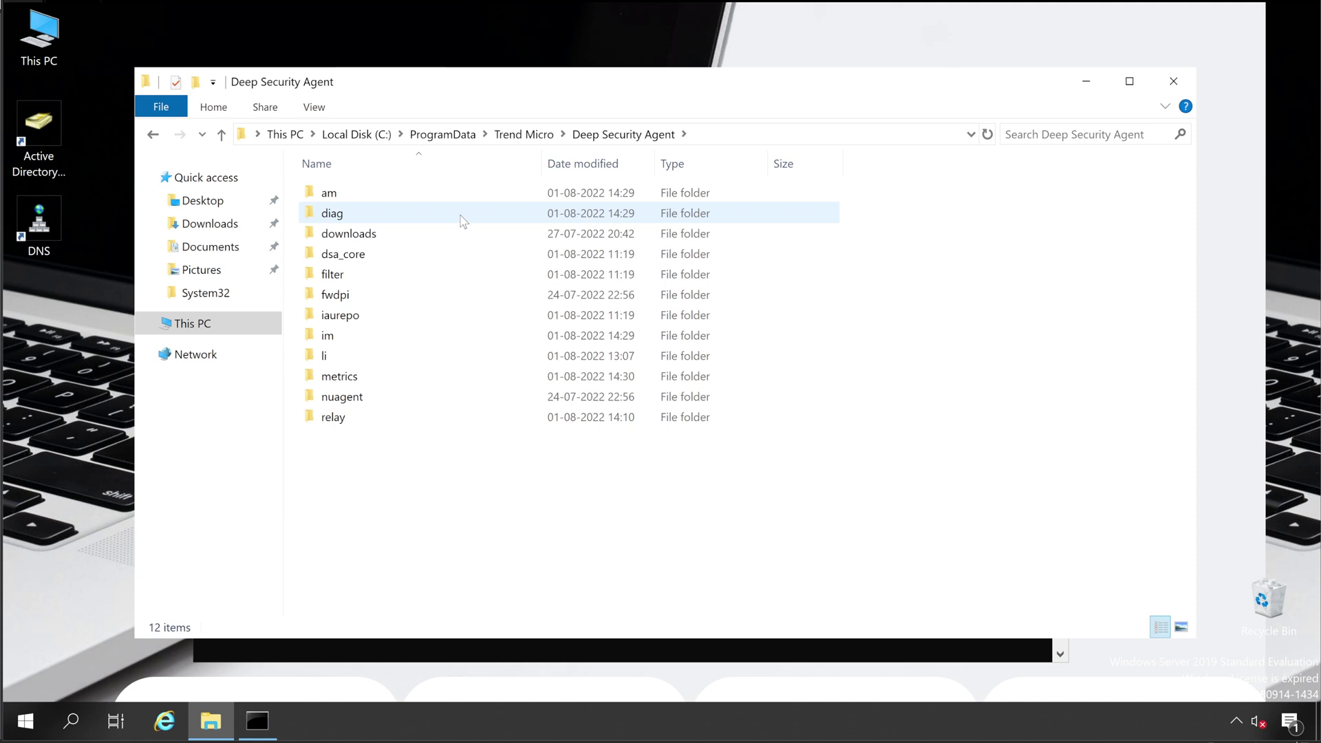
double_click(358, 215)
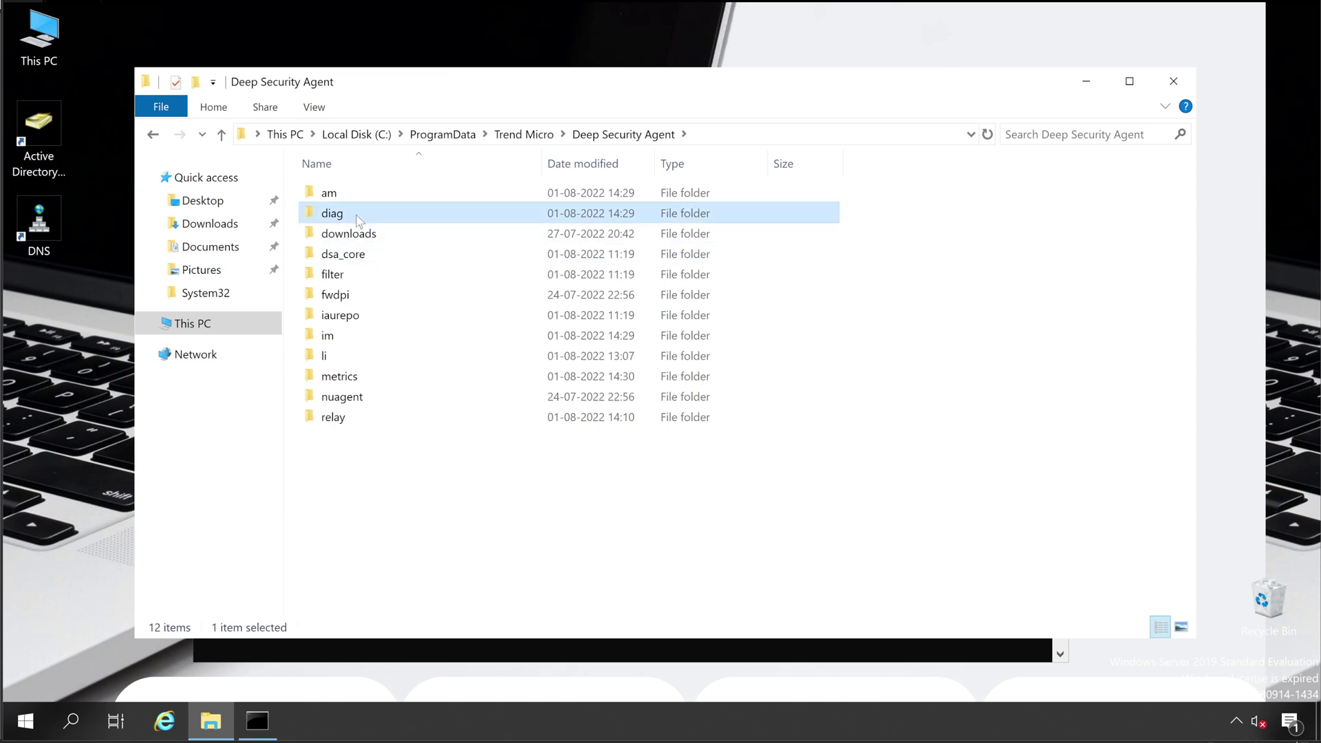
Step: Copy 1659344386.zip from the diag folder and paste it into Downloads
left_click(347, 199)
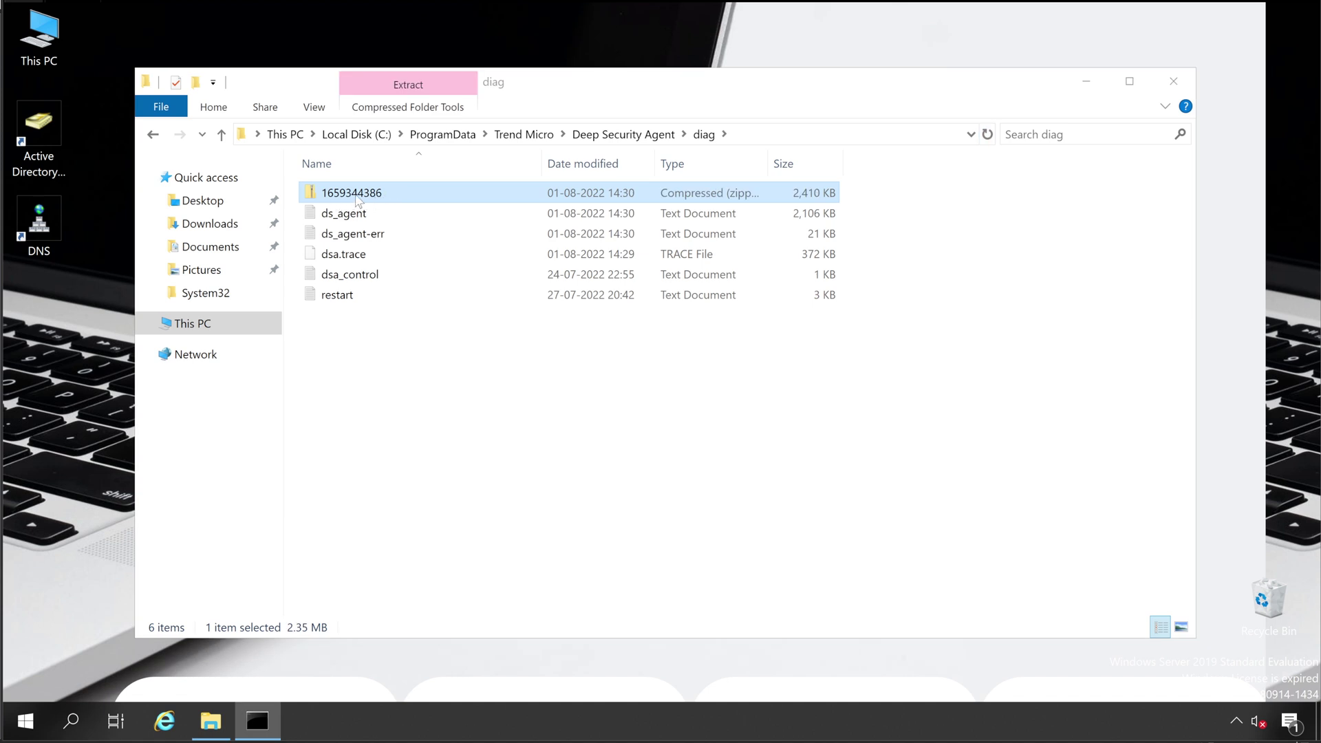
right_click(357, 200)
left_click(420, 417)
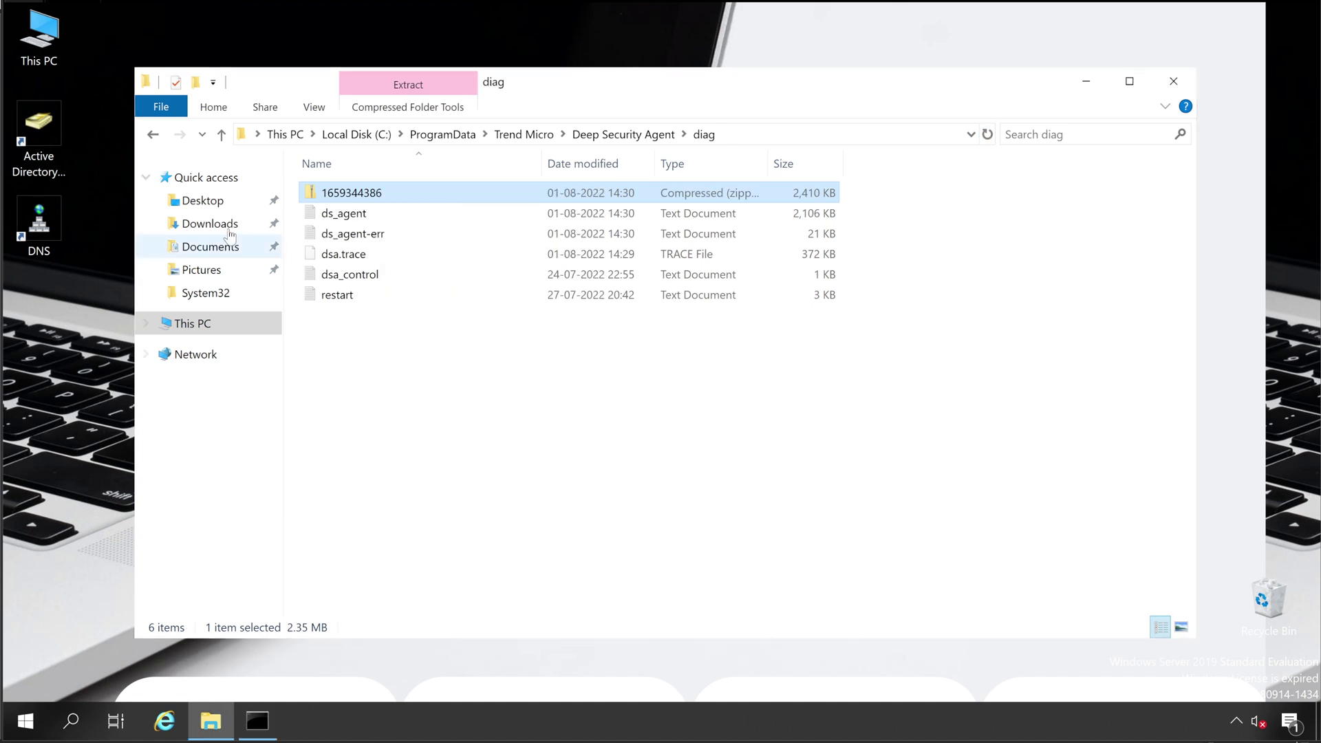
left_click(219, 226)
right_click(418, 355)
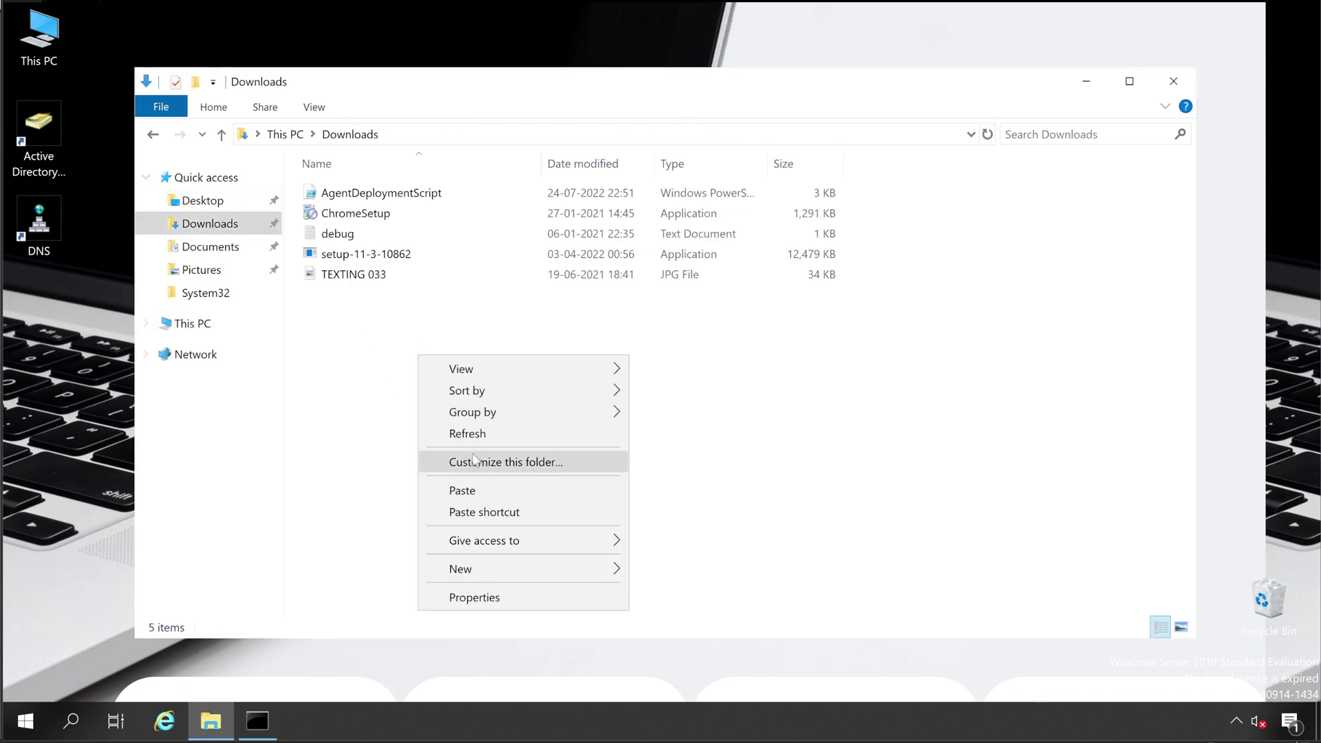
left_click(478, 494)
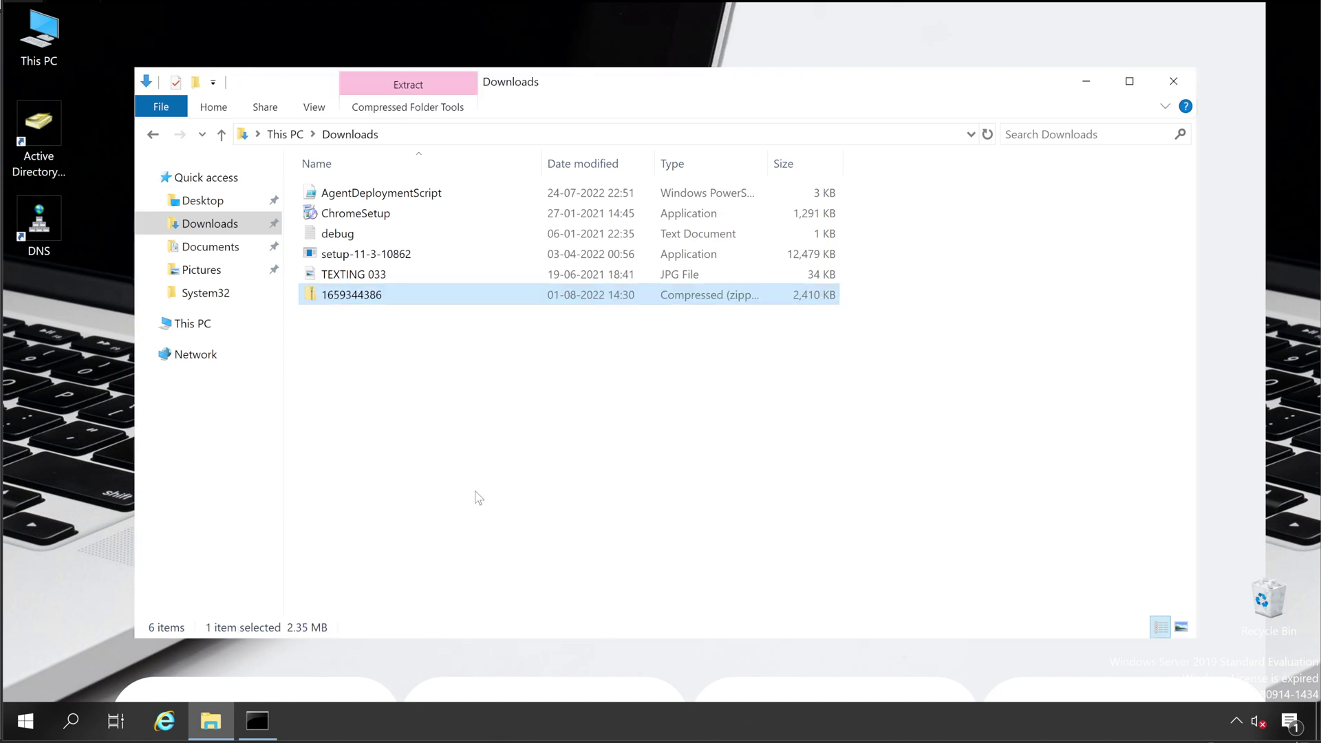
Step: Browse the Agent folder inside 1659344386.zip, then return to Downloads
double_click(363, 297)
double_click(323, 194)
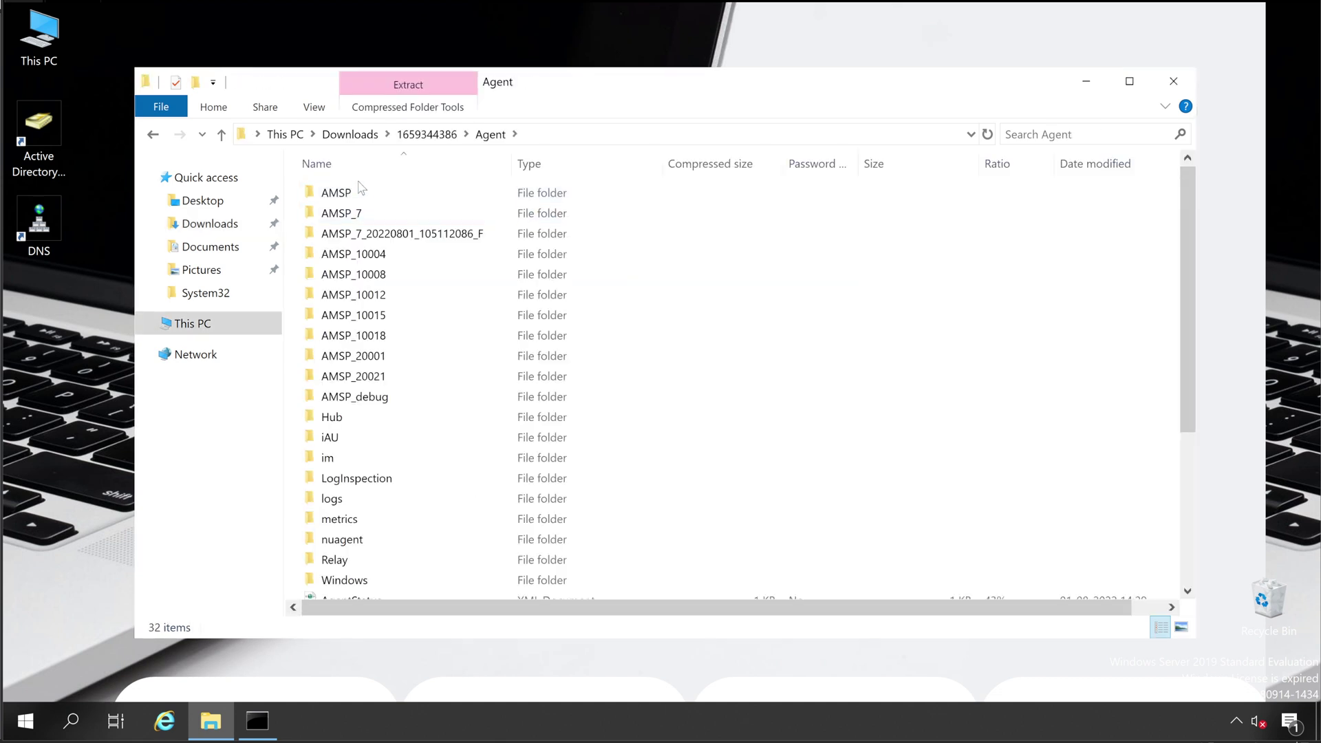
scroll(440, 417, "down", 4)
scroll(440, 417, "up", 5)
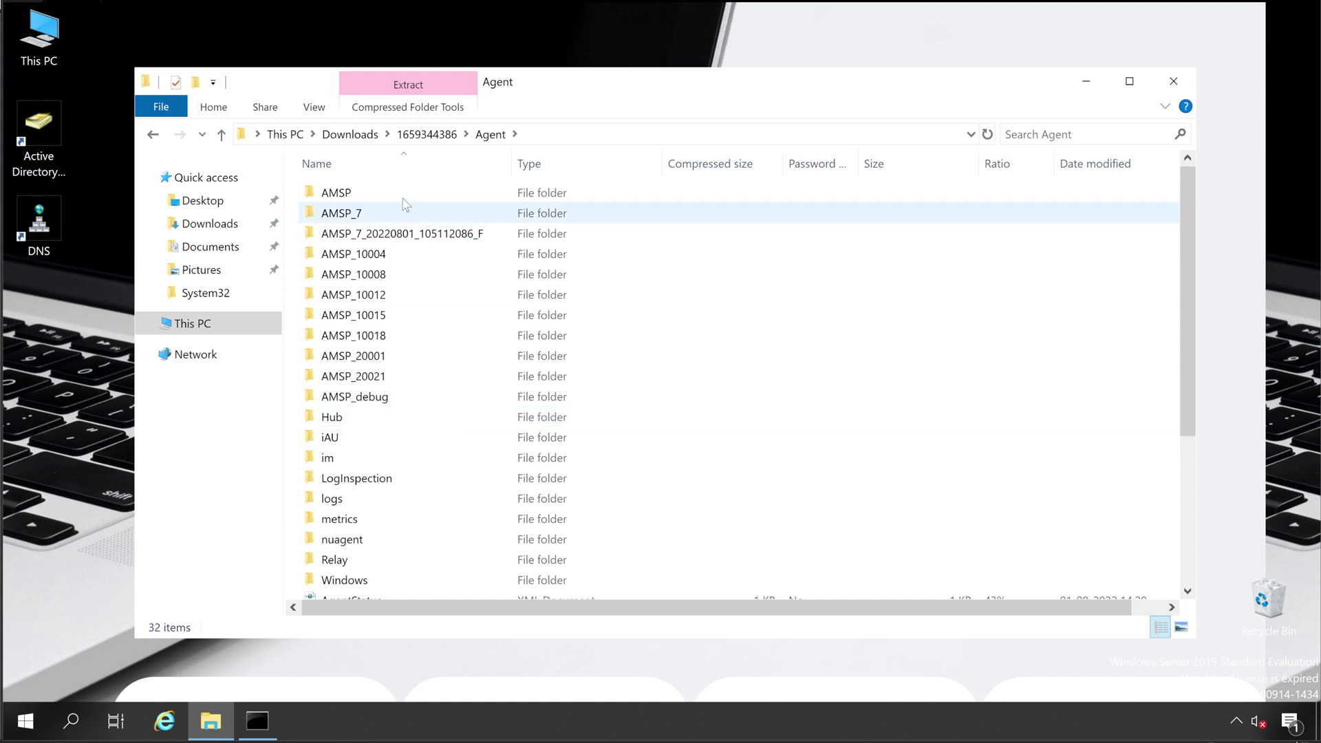
left_click(427, 134)
left_click(351, 135)
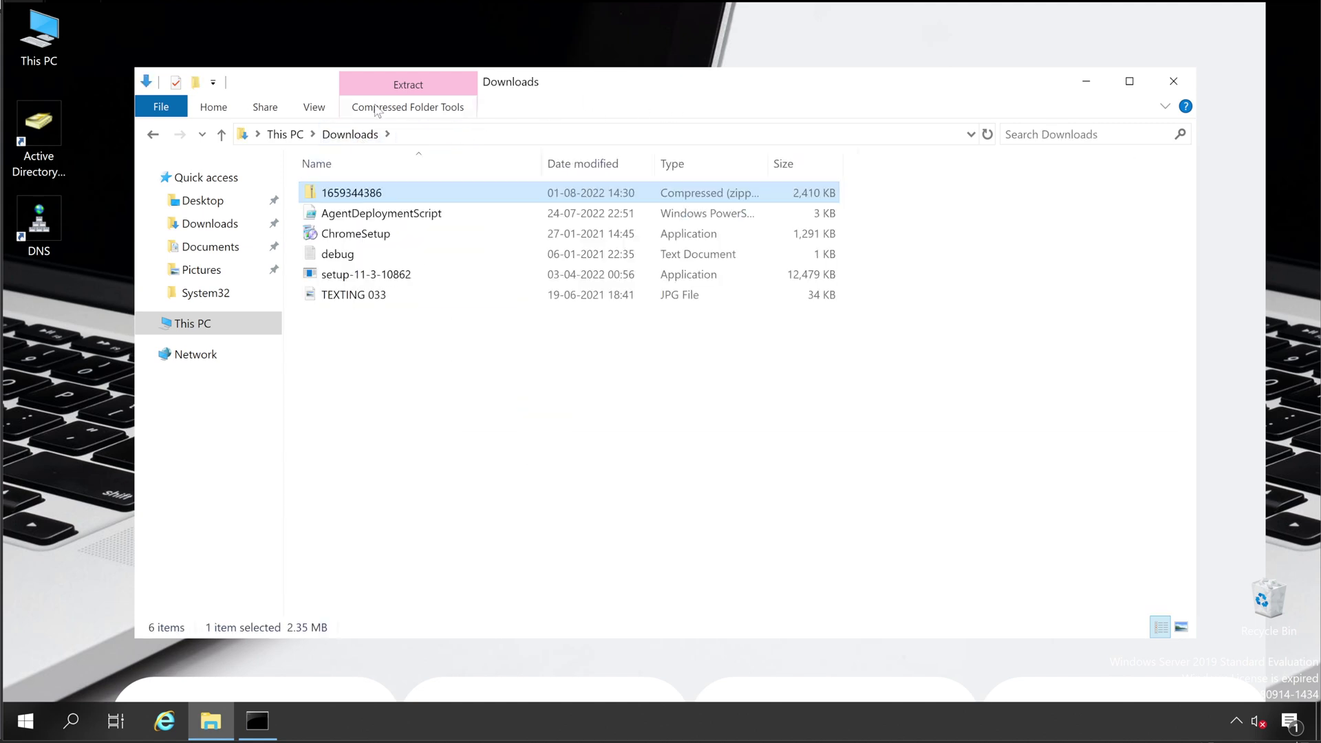